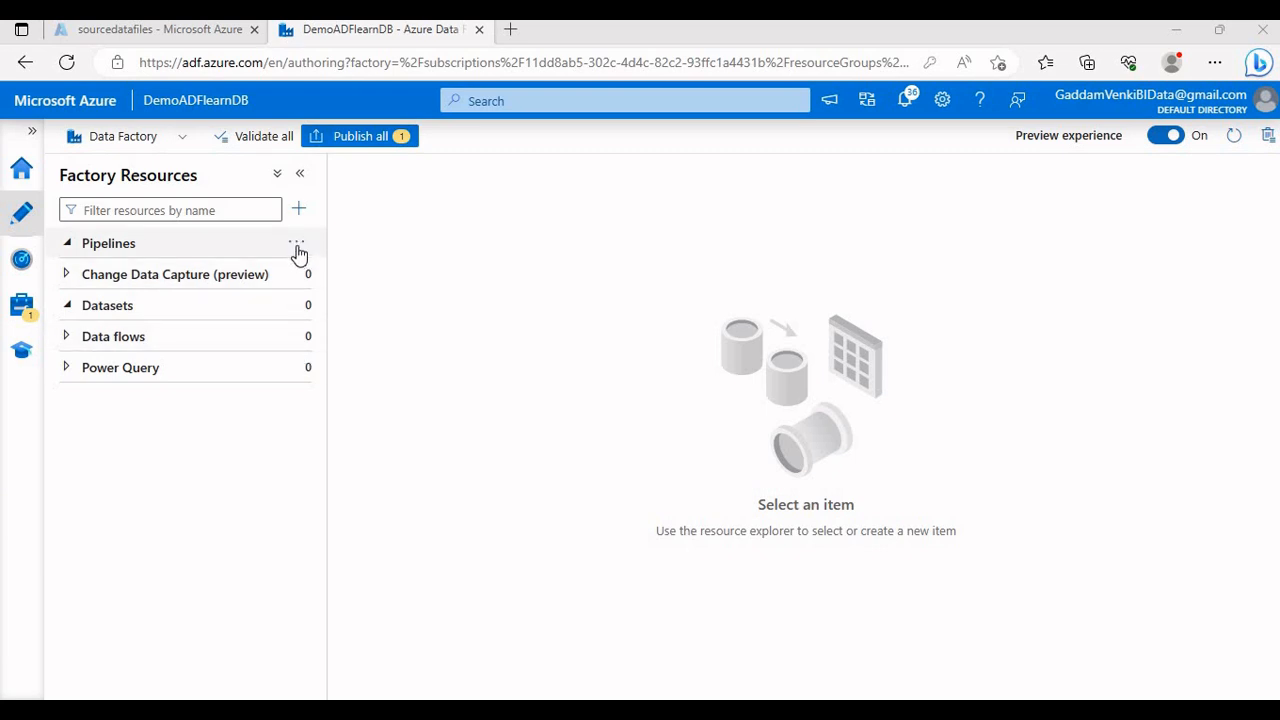
Create a new pipeline named DataSet and close its properties
click(297, 247)
click(337, 266)
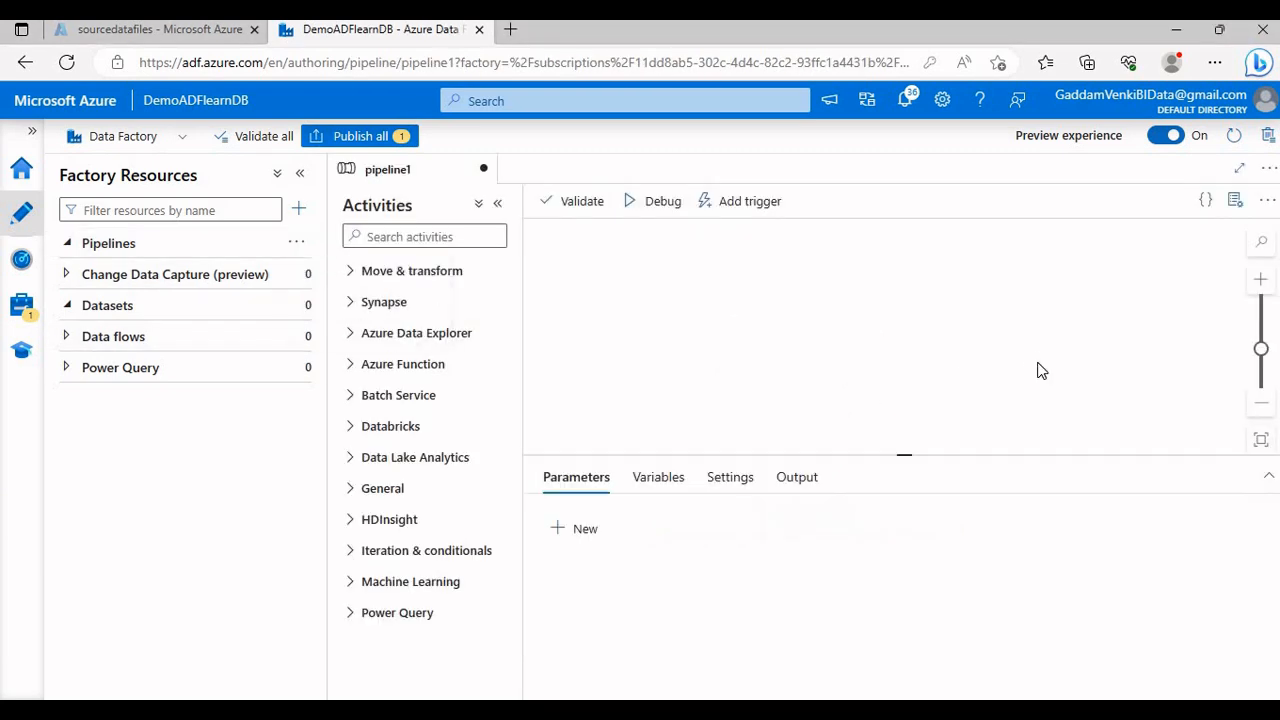
drag(1074, 340, 1010, 352)
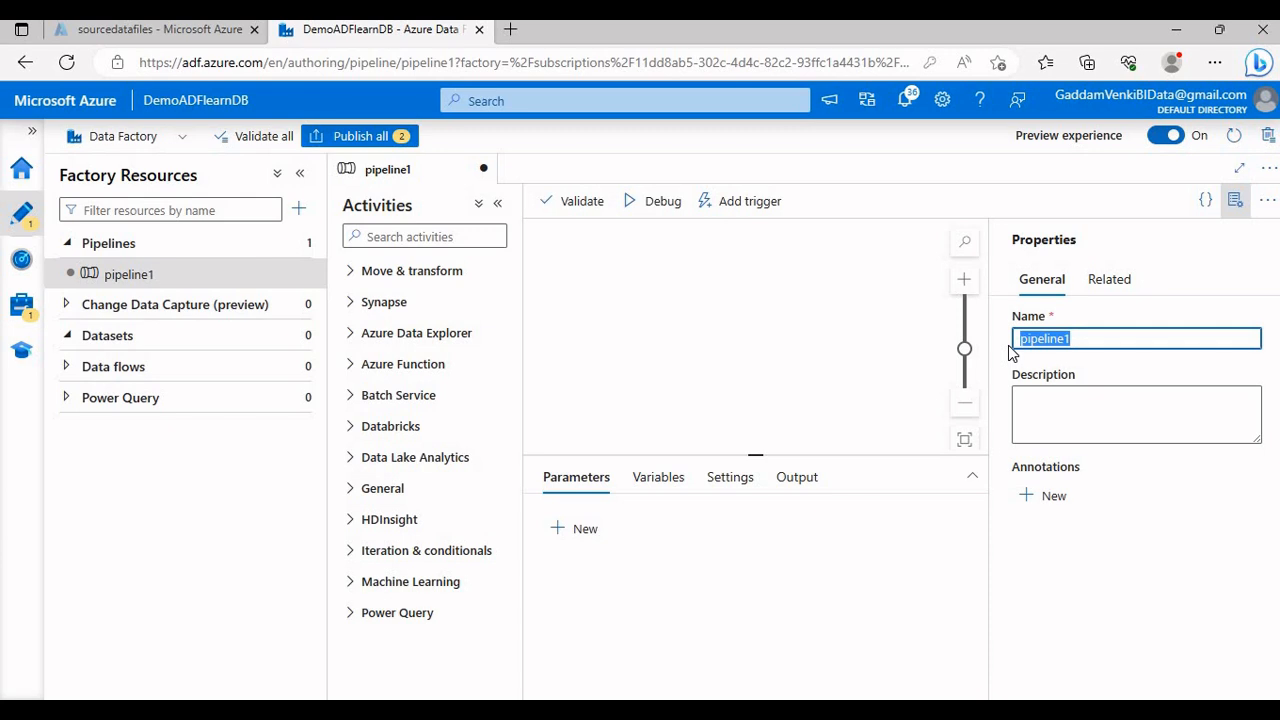
text(Data)
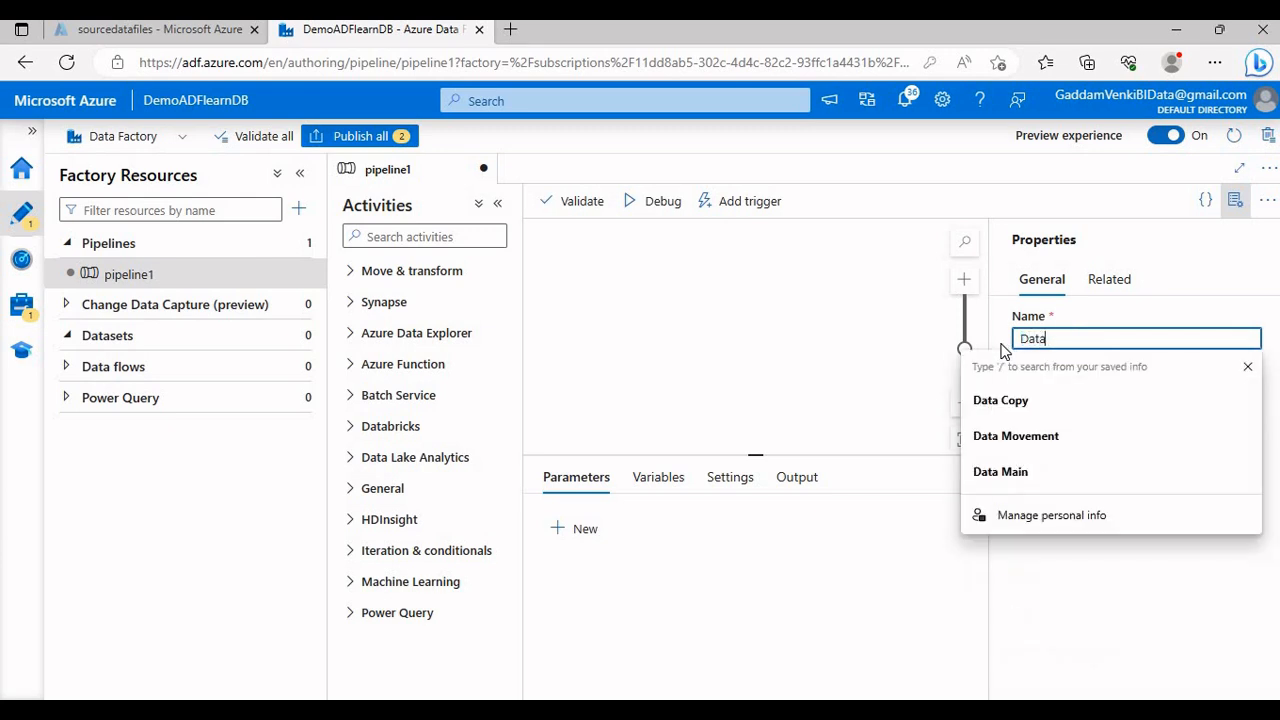
text(Set)
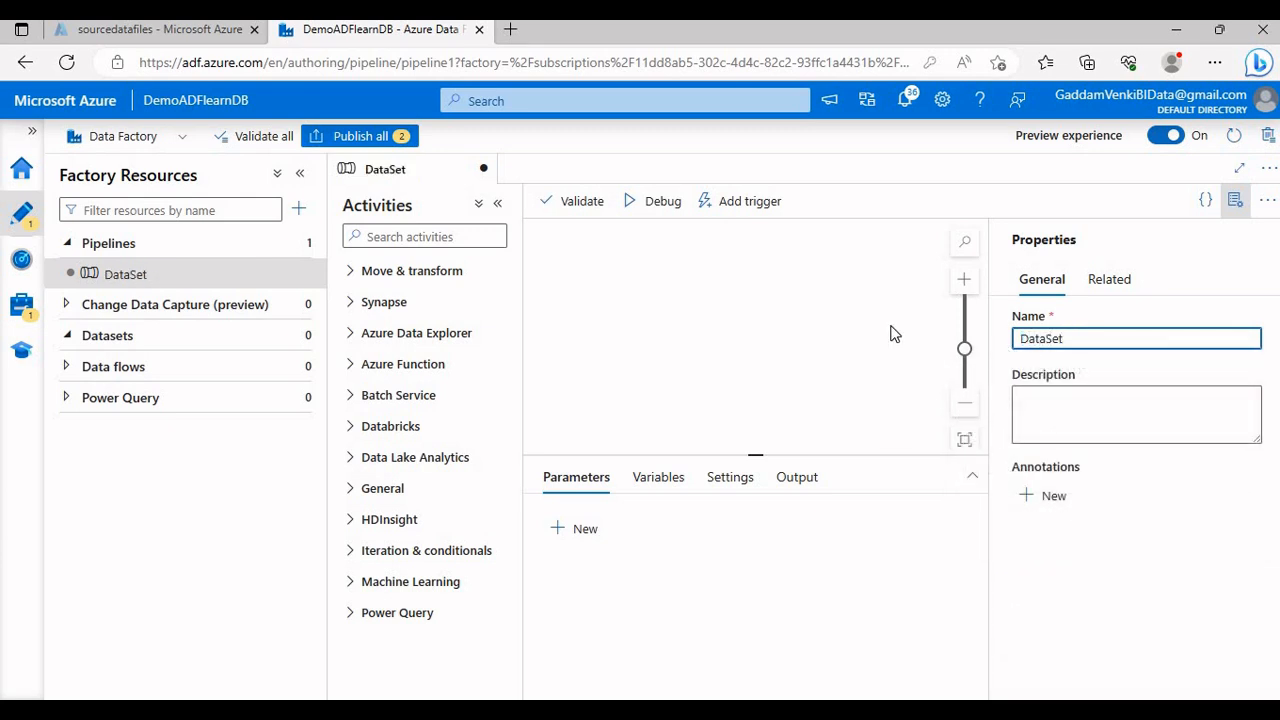
click(891, 331)
click(1235, 200)
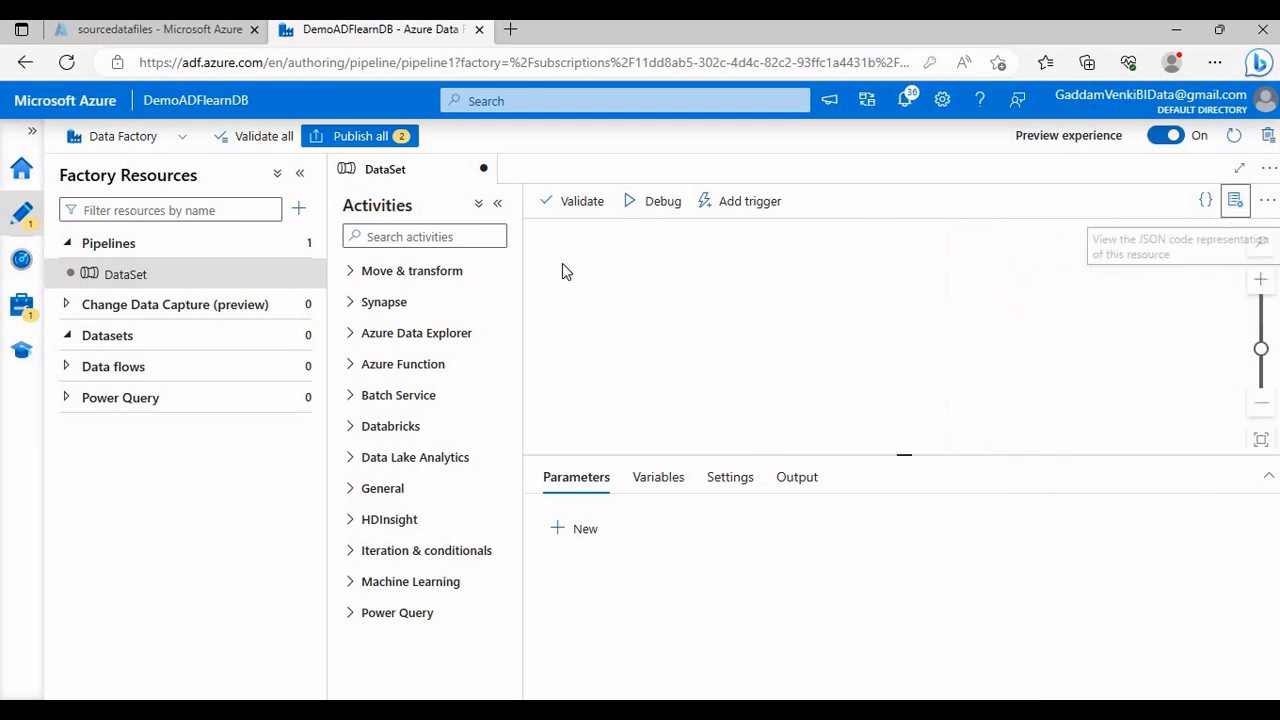
Add a Lookup activity to the DataSet pipeline canvas and collapse the resource and activity lists to enlarge the canvas
click(423, 240)
text(Look)
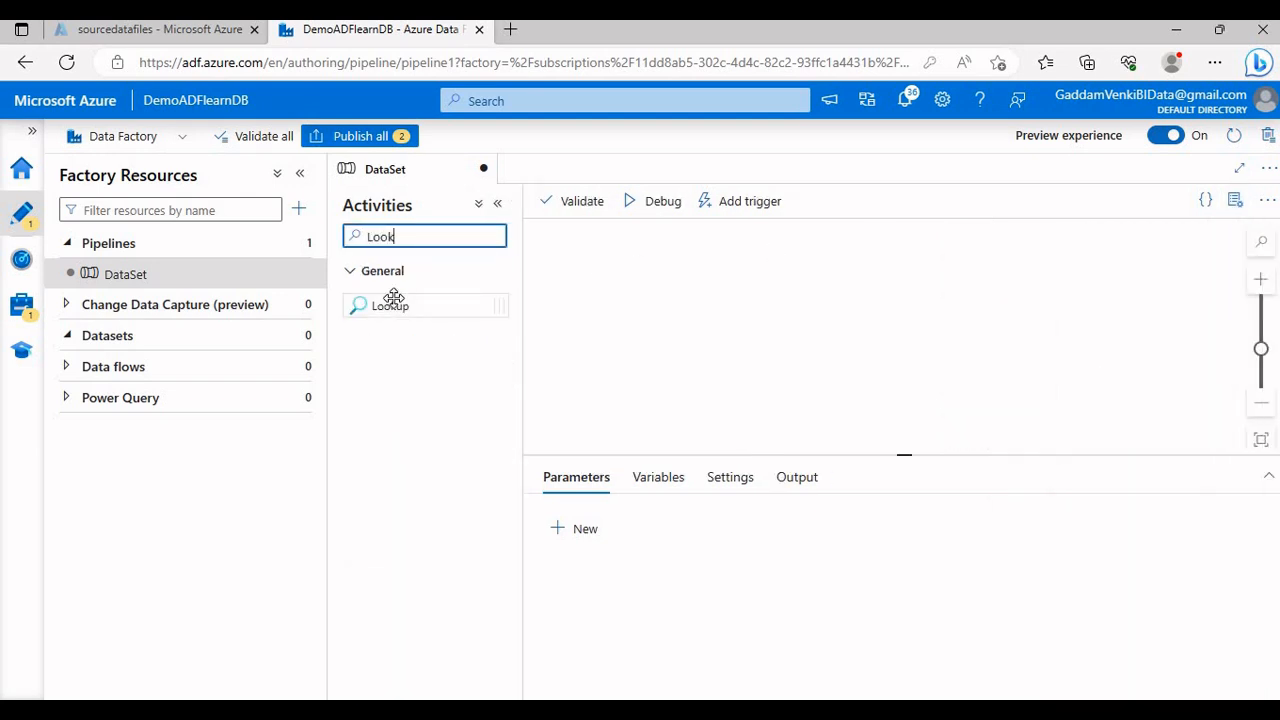
drag(391, 304, 800, 340)
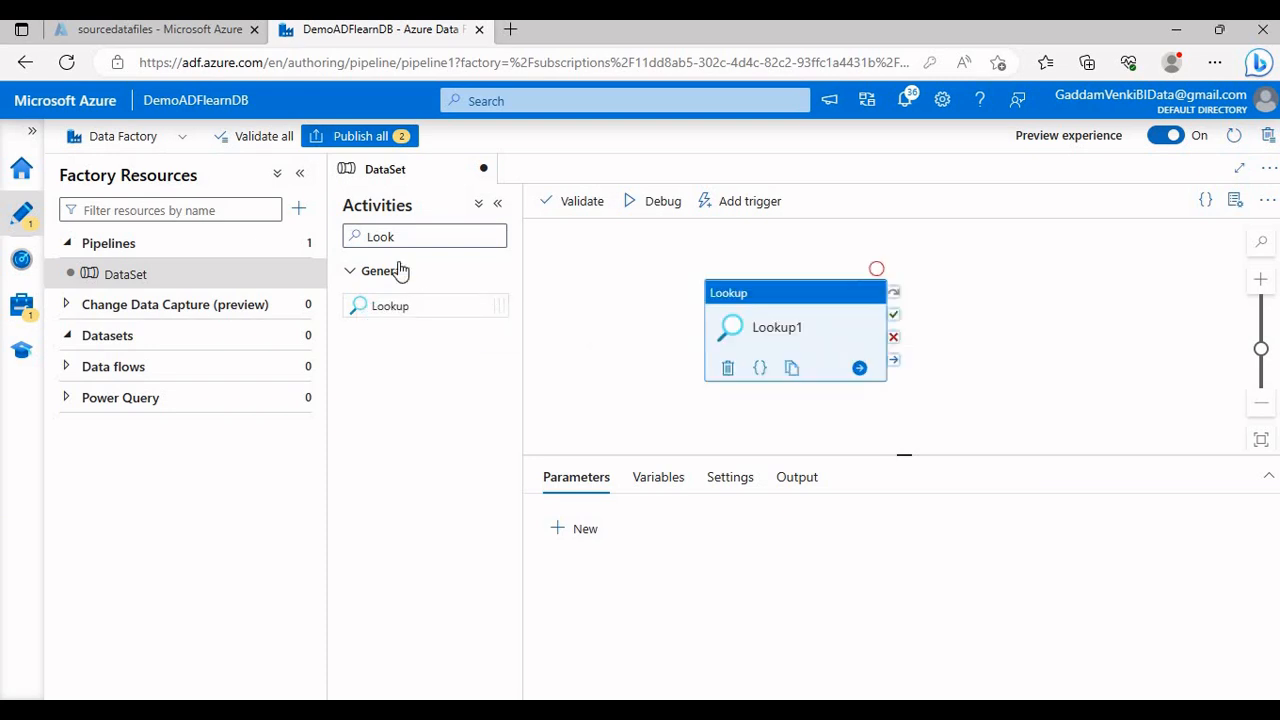
click(299, 173)
click(237, 205)
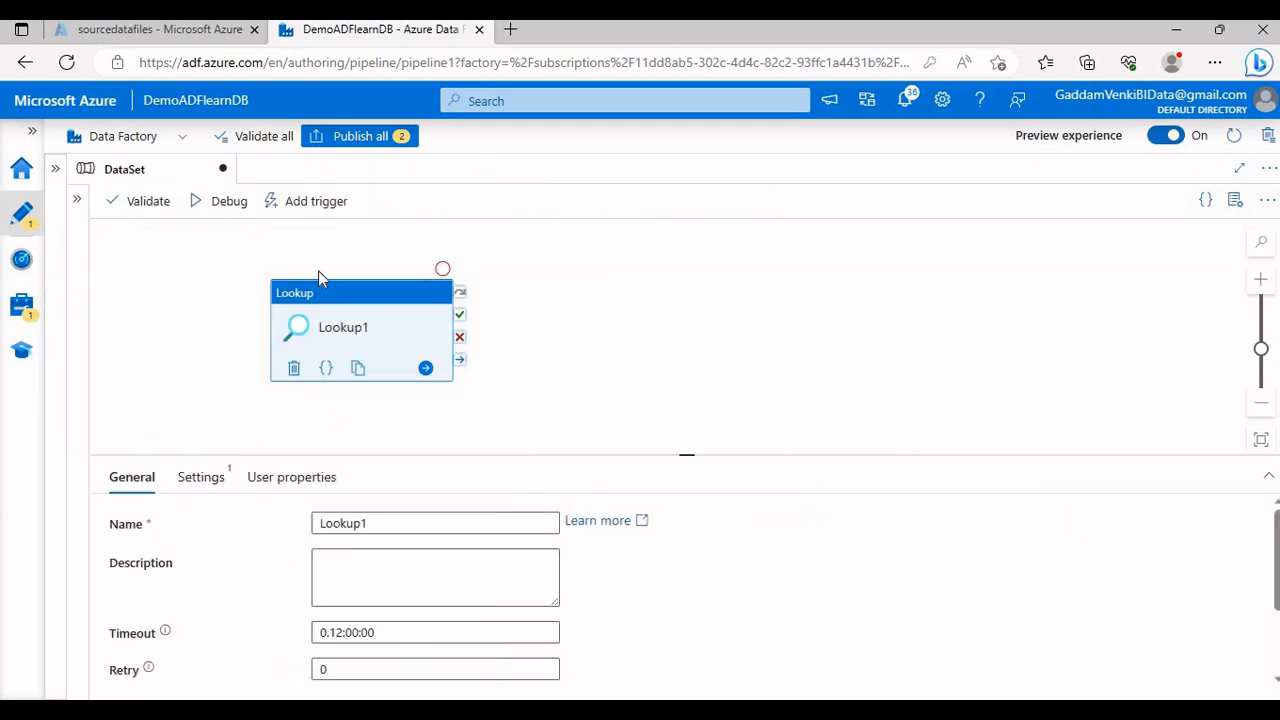
Rename the Lookup activity as DemoValidation
click(382, 524)
key(ctrl+a)
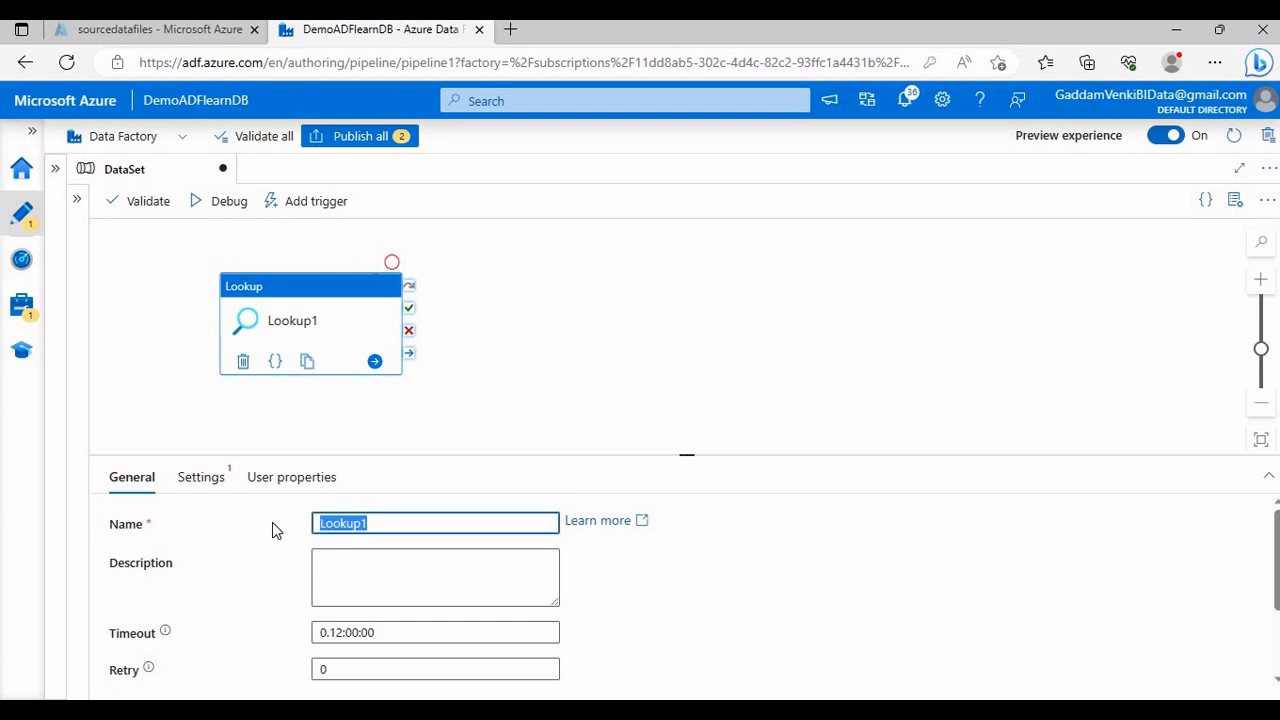
text(DemoV)
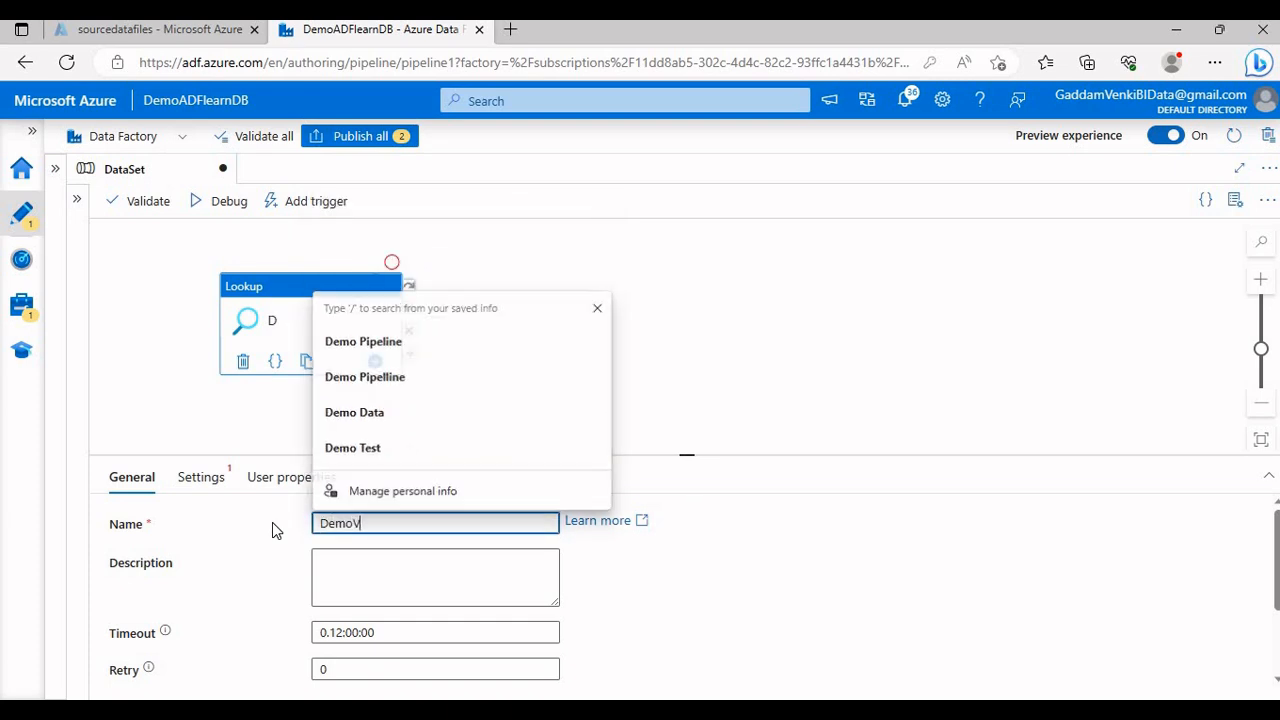
text(alidation)
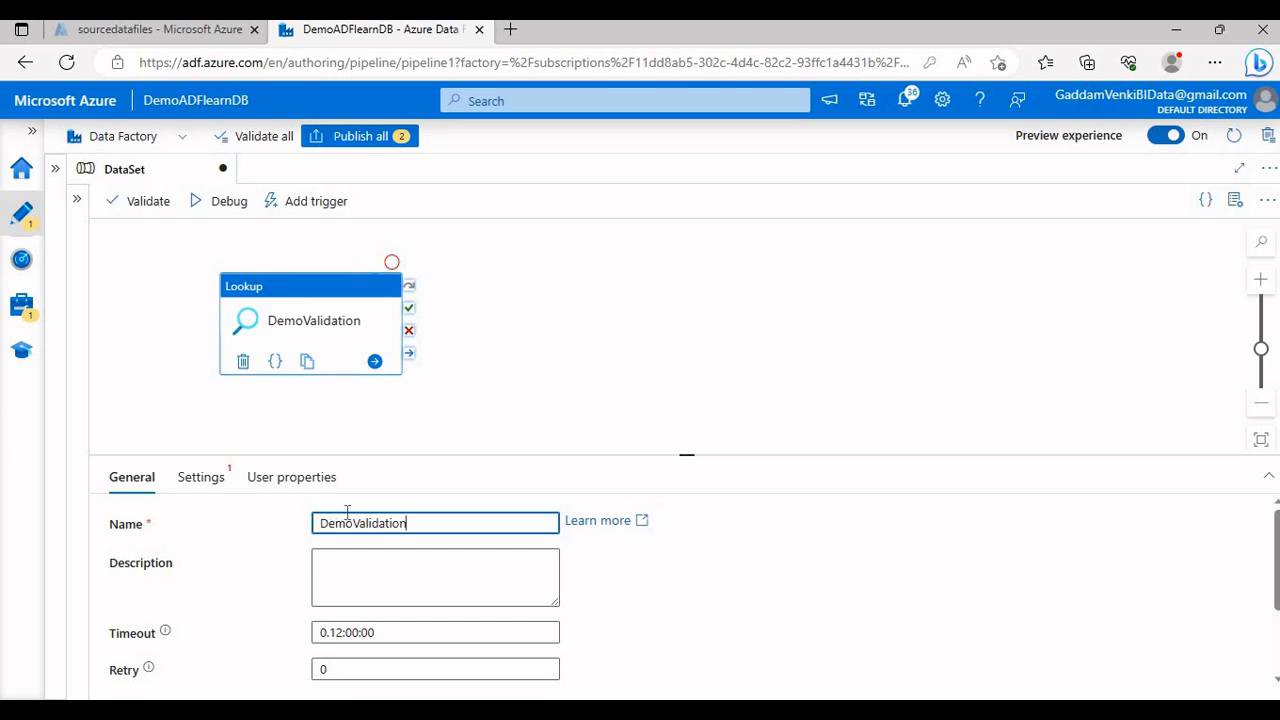
Start a new source dataset for the DemoValidation lookup, with Azure SQL Database as its data store
click(204, 478)
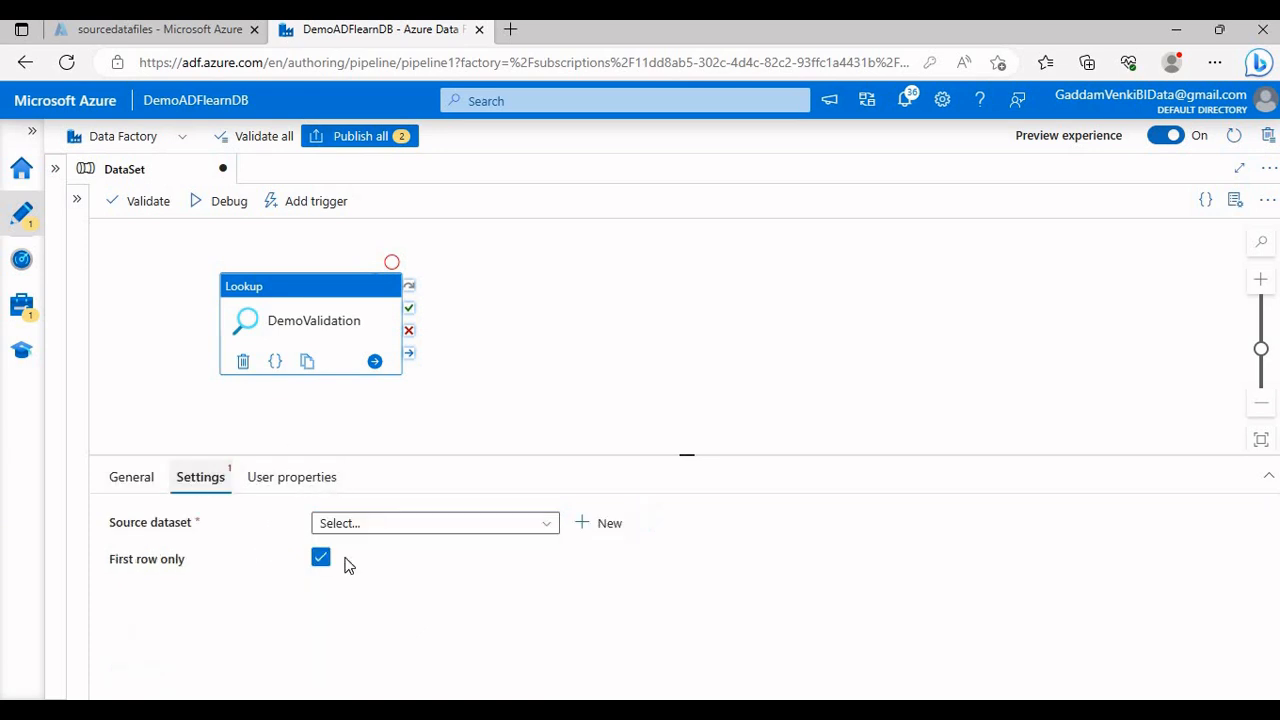
click(429, 523)
click(594, 574)
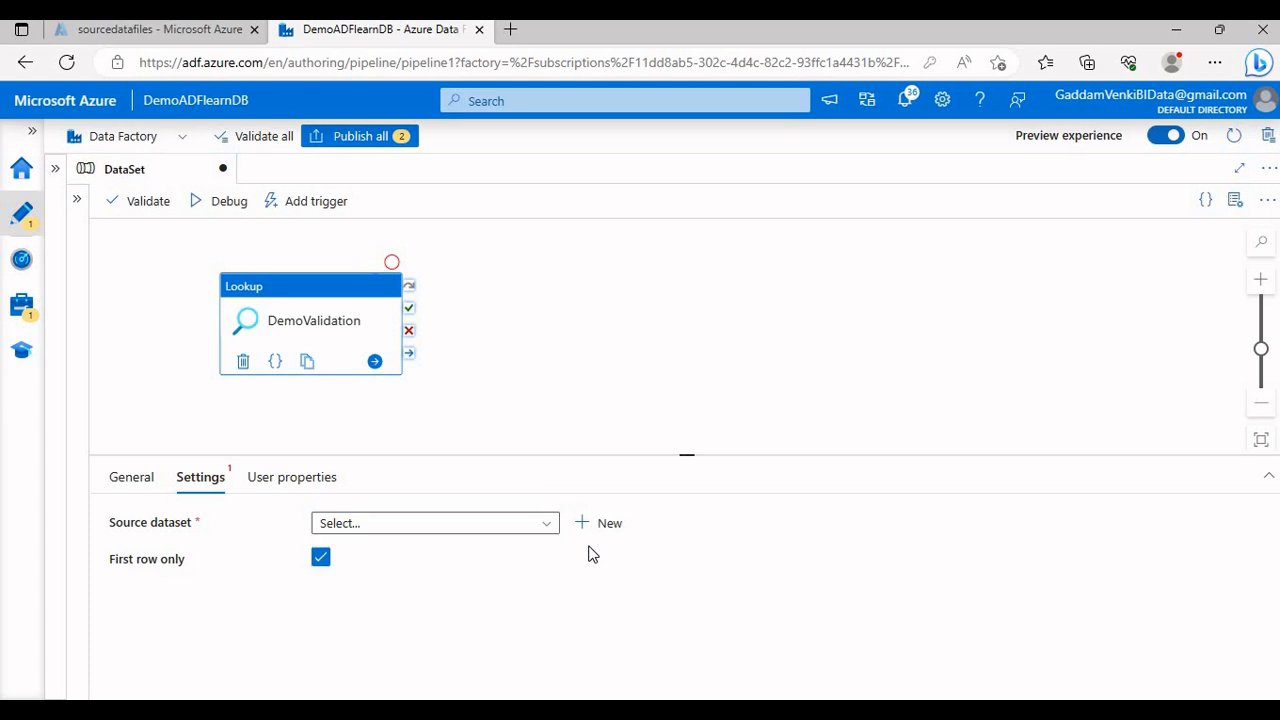
click(588, 523)
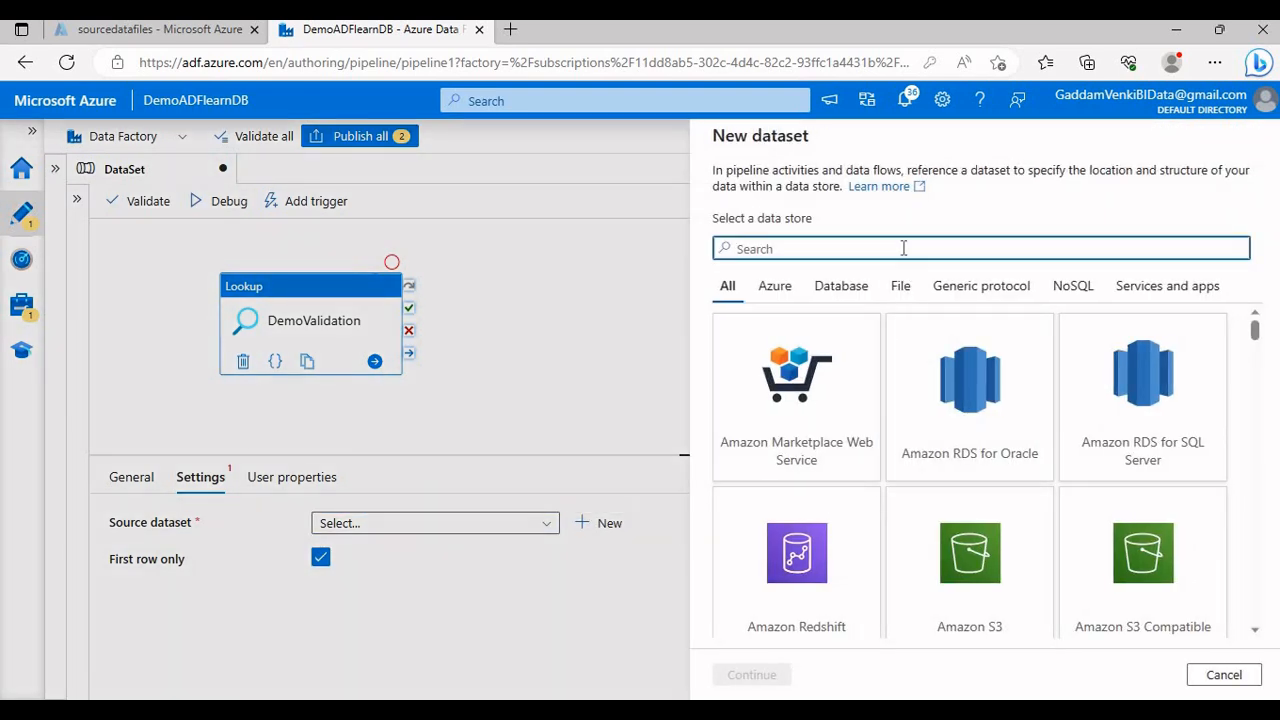
text(SQL)
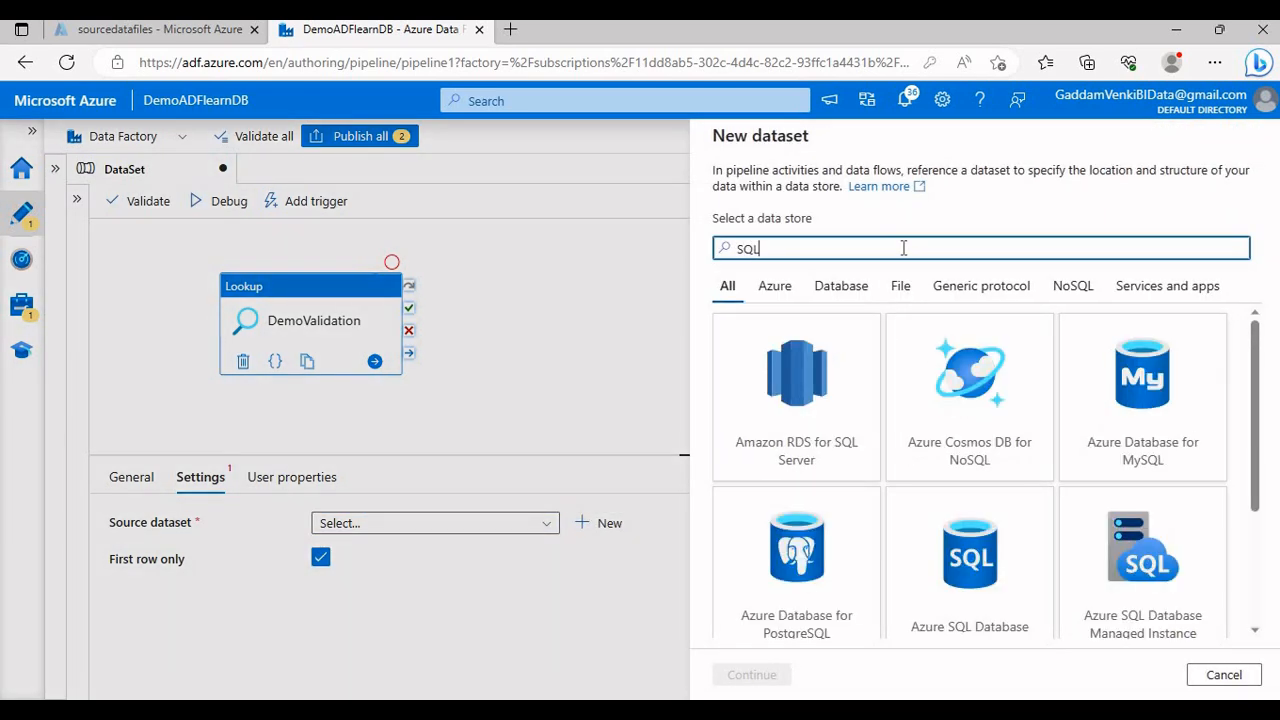
click(951, 609)
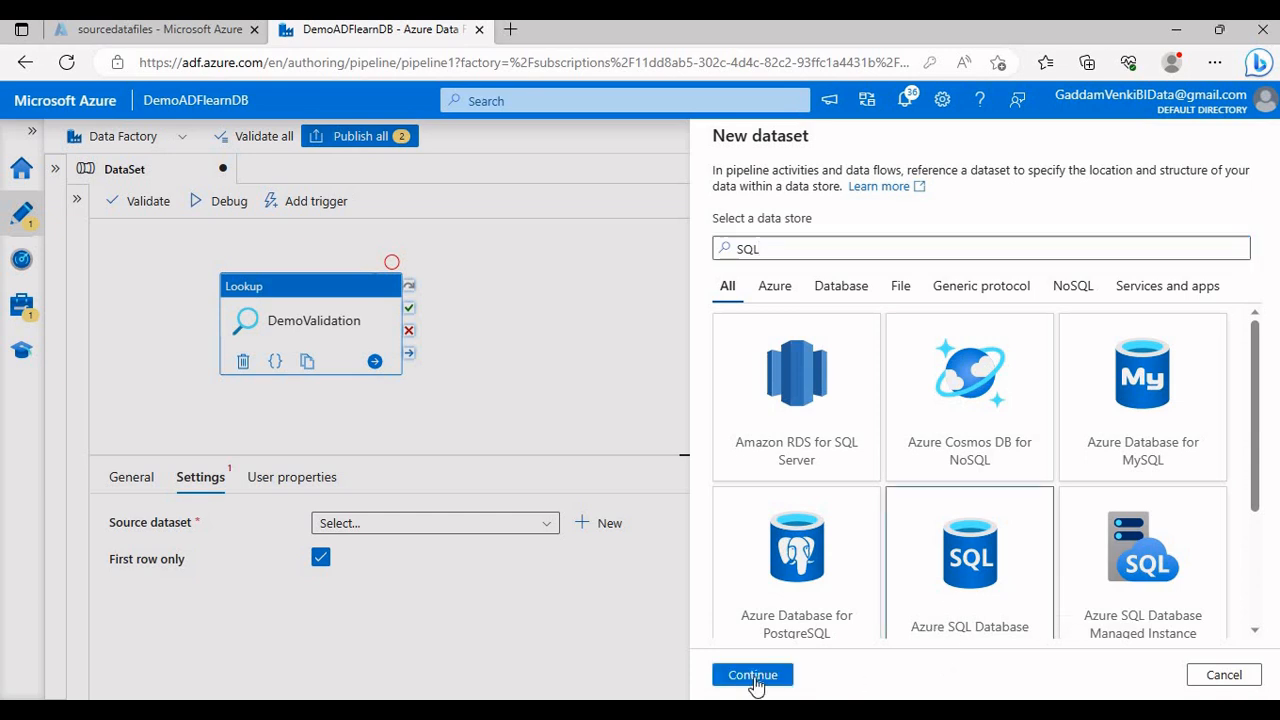
click(753, 676)
Name the new dataset SourceDataSet and set its linked service to AzureSqlDatabase
drag(780, 194, 700, 197)
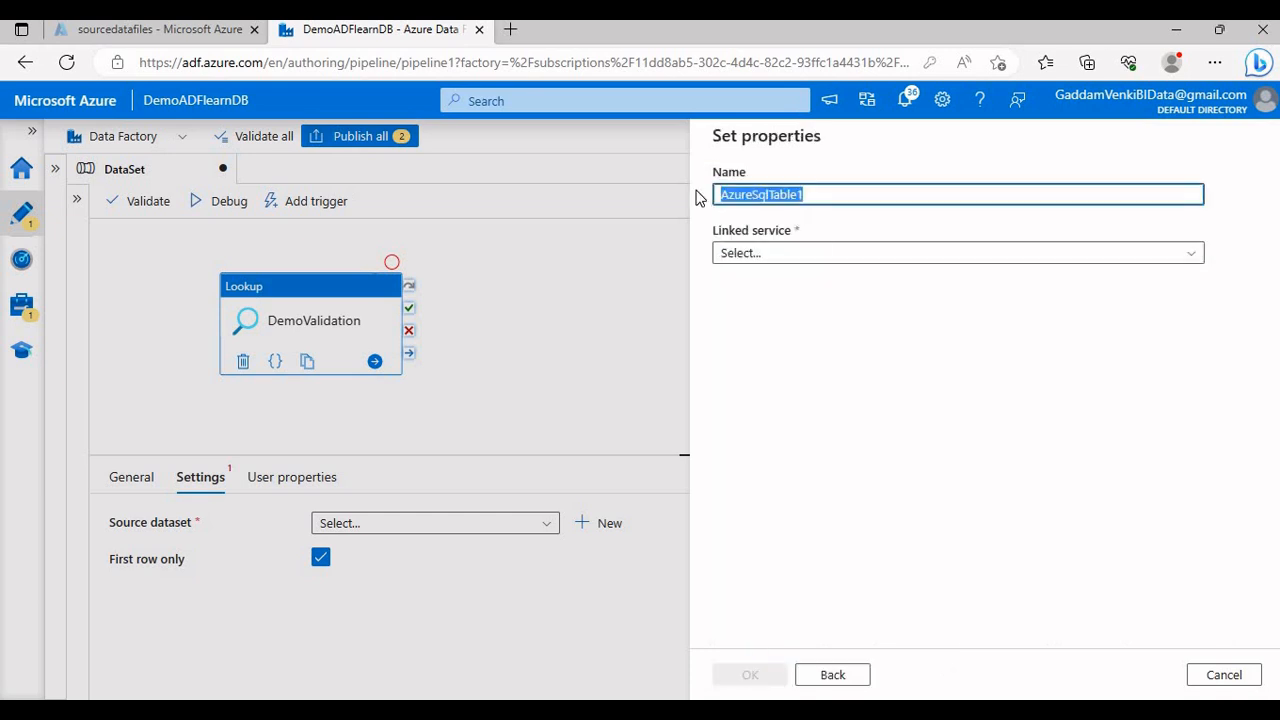
text(So)
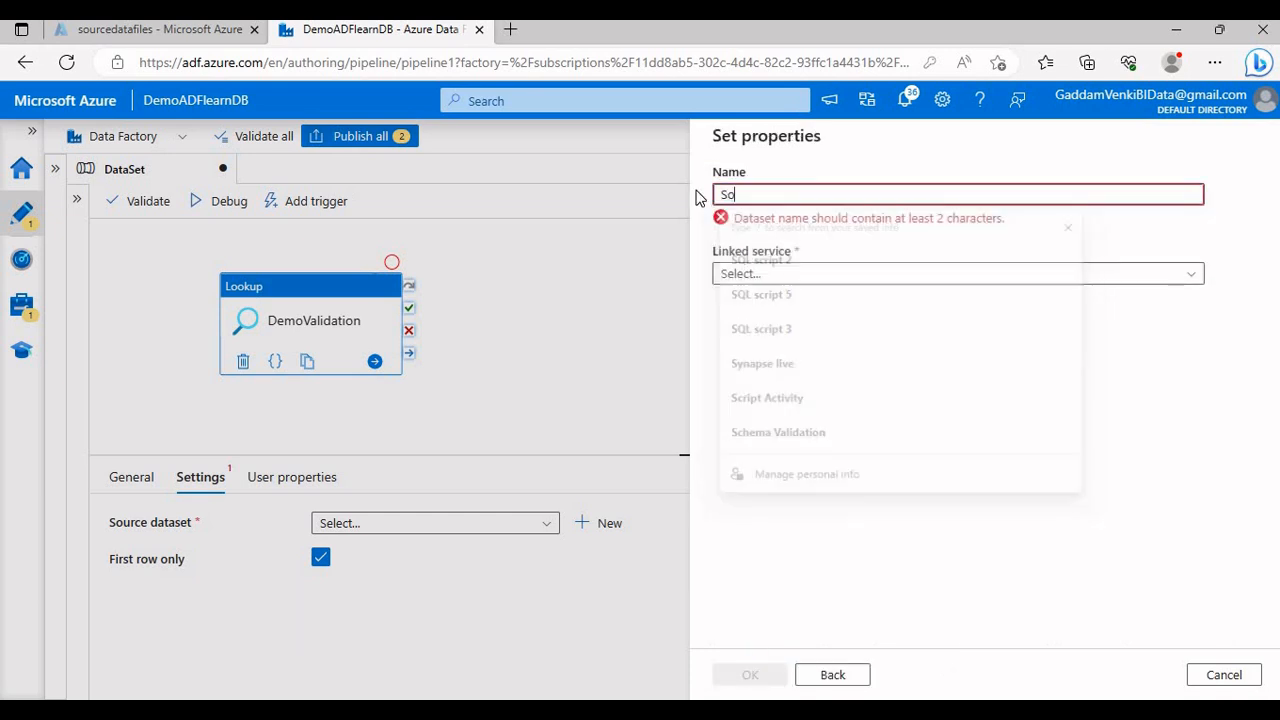
text(urceDataS)
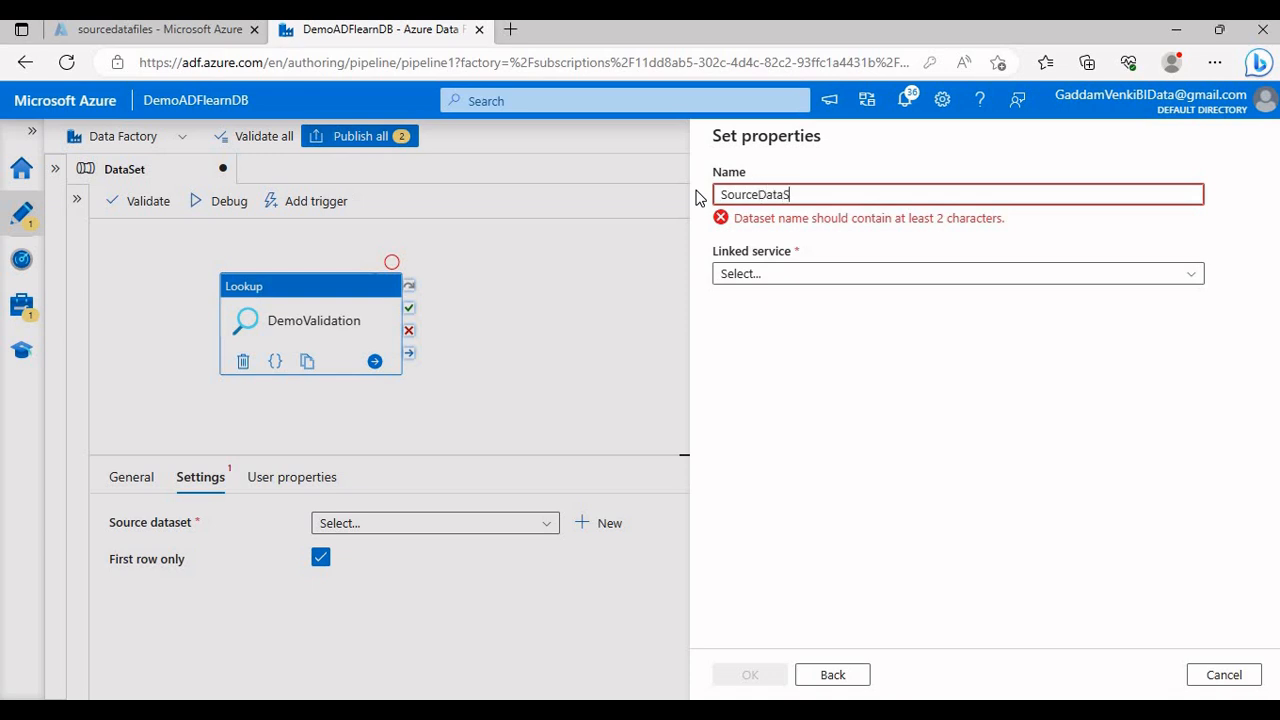
text(et)
click(776, 272)
click(774, 248)
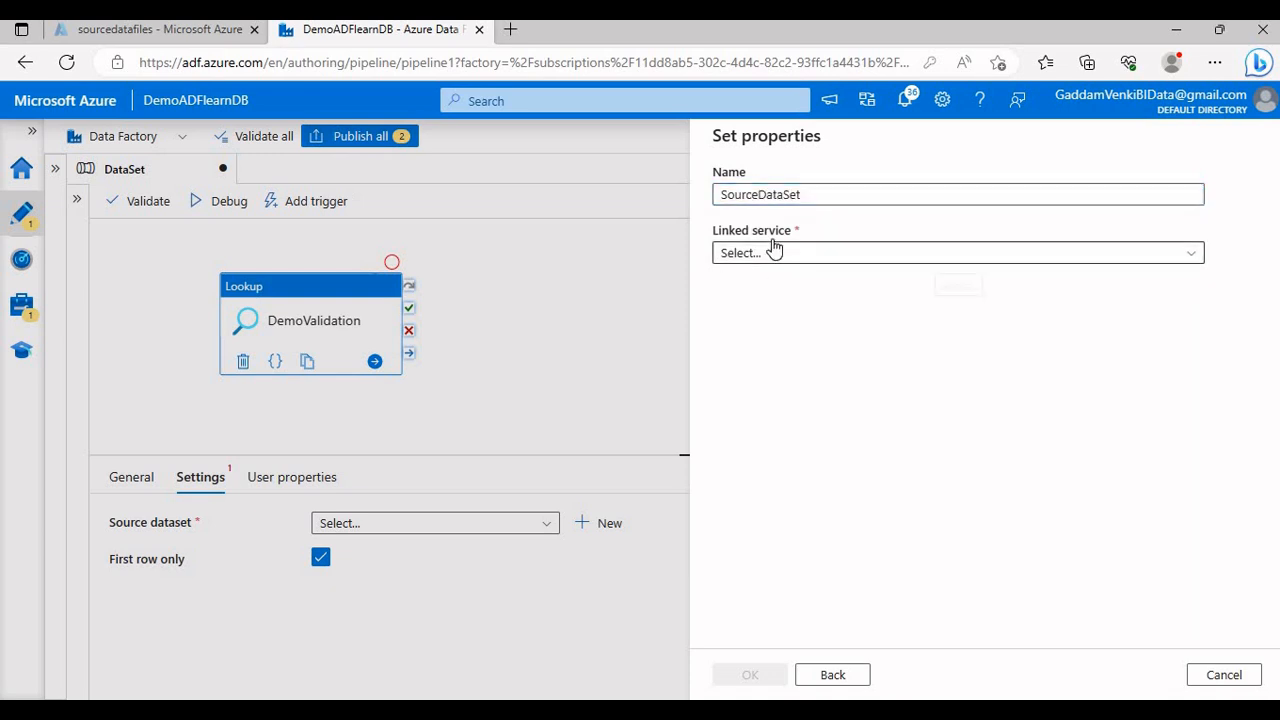
click(765, 259)
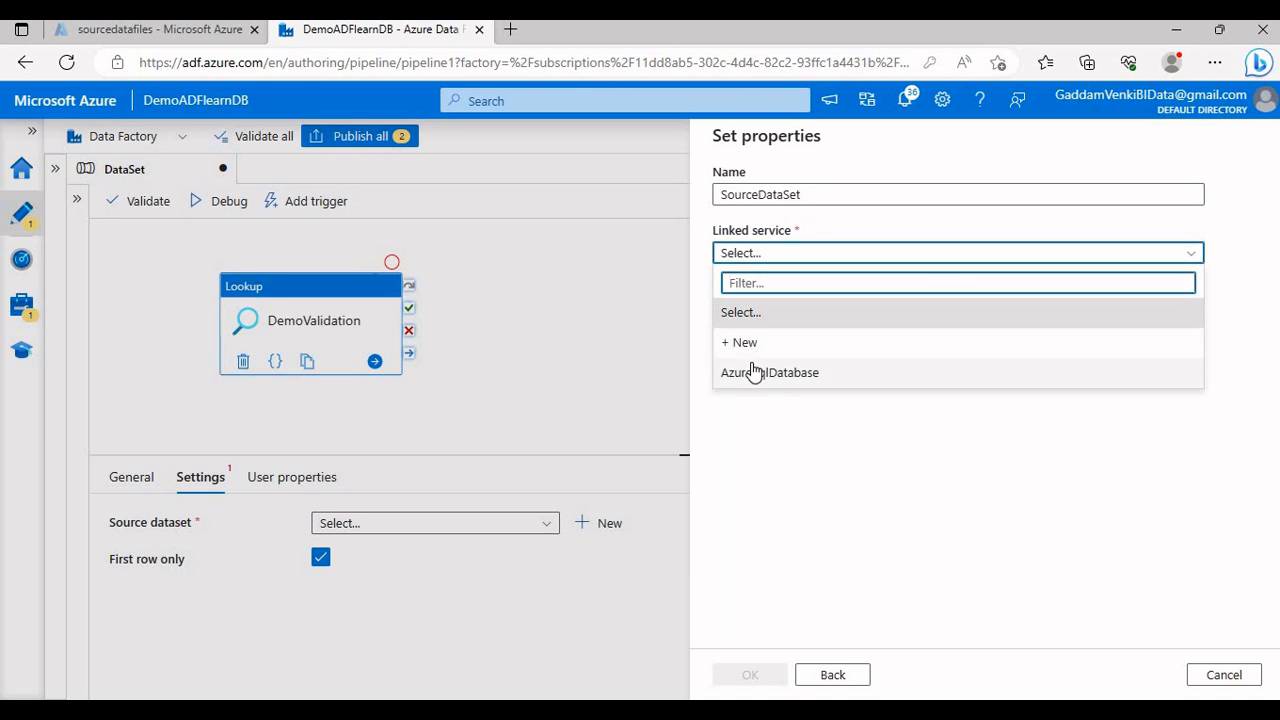
click(753, 372)
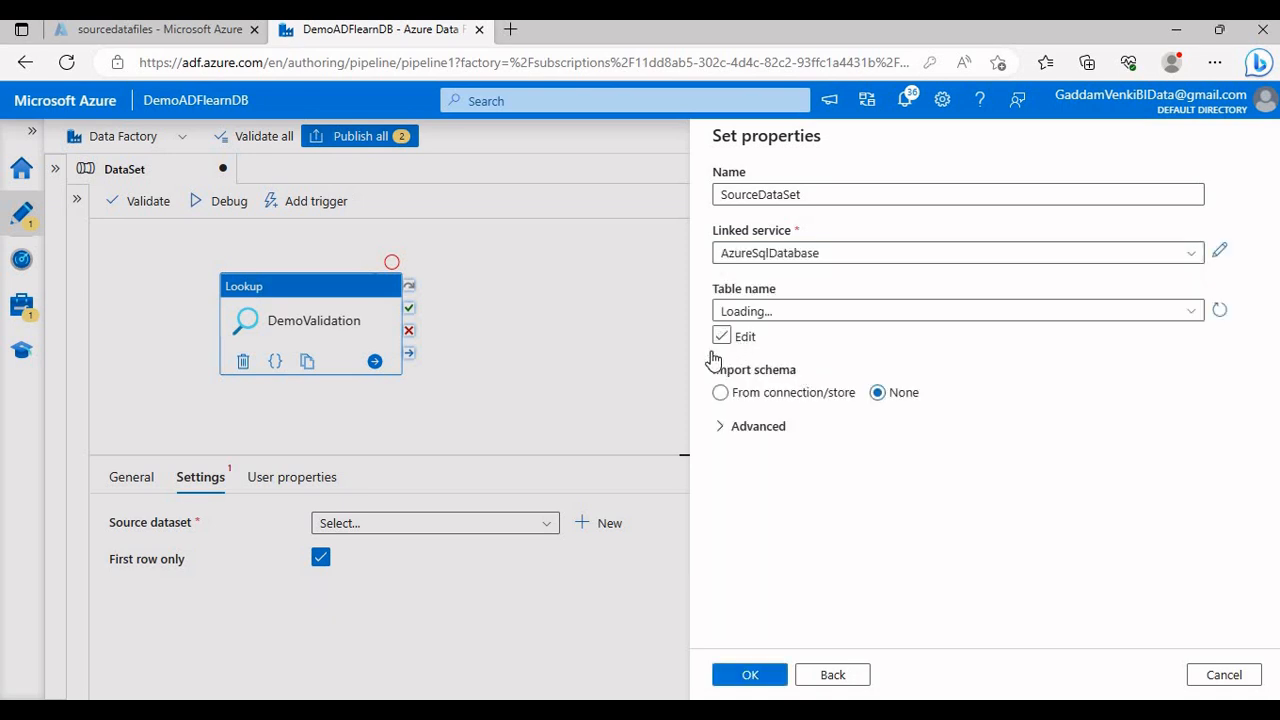
Copy the table name TempFinalDtaaLoad from the SQL Server Management Studio query, enter it manually as the dataset's table, and create the dataset
click(716, 345)
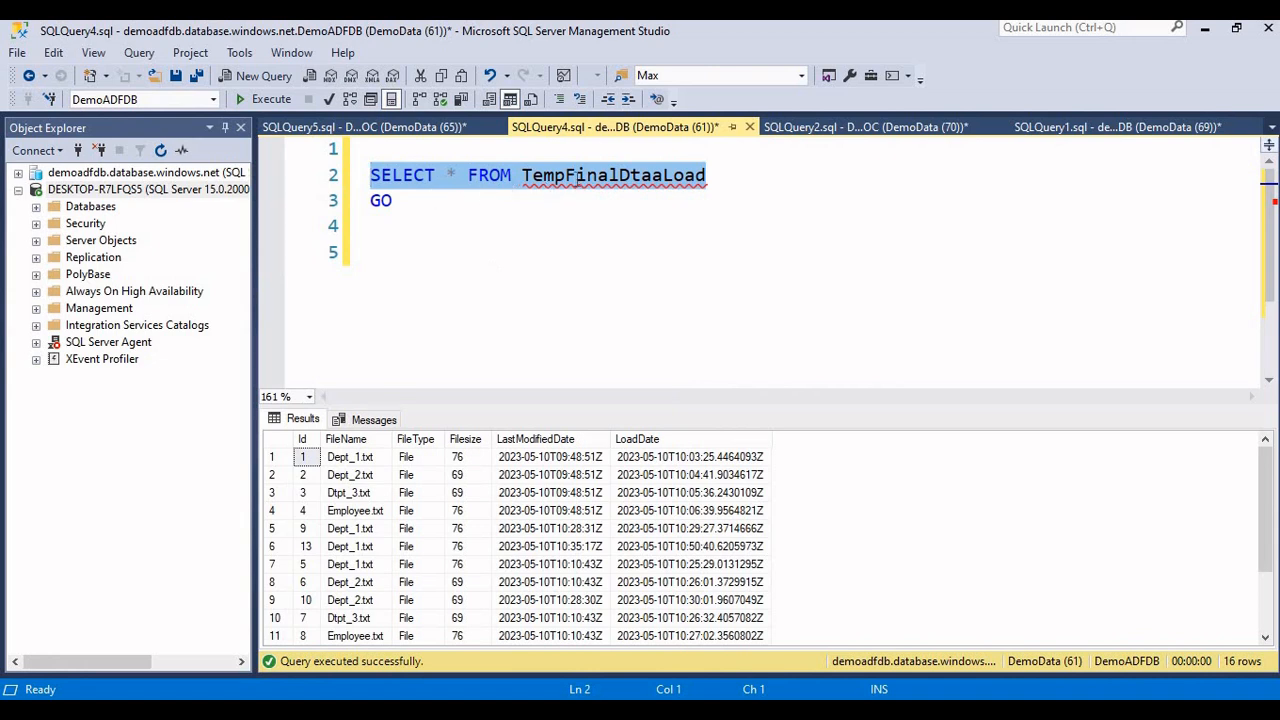
double_click(575, 178)
key(ctrl+c)
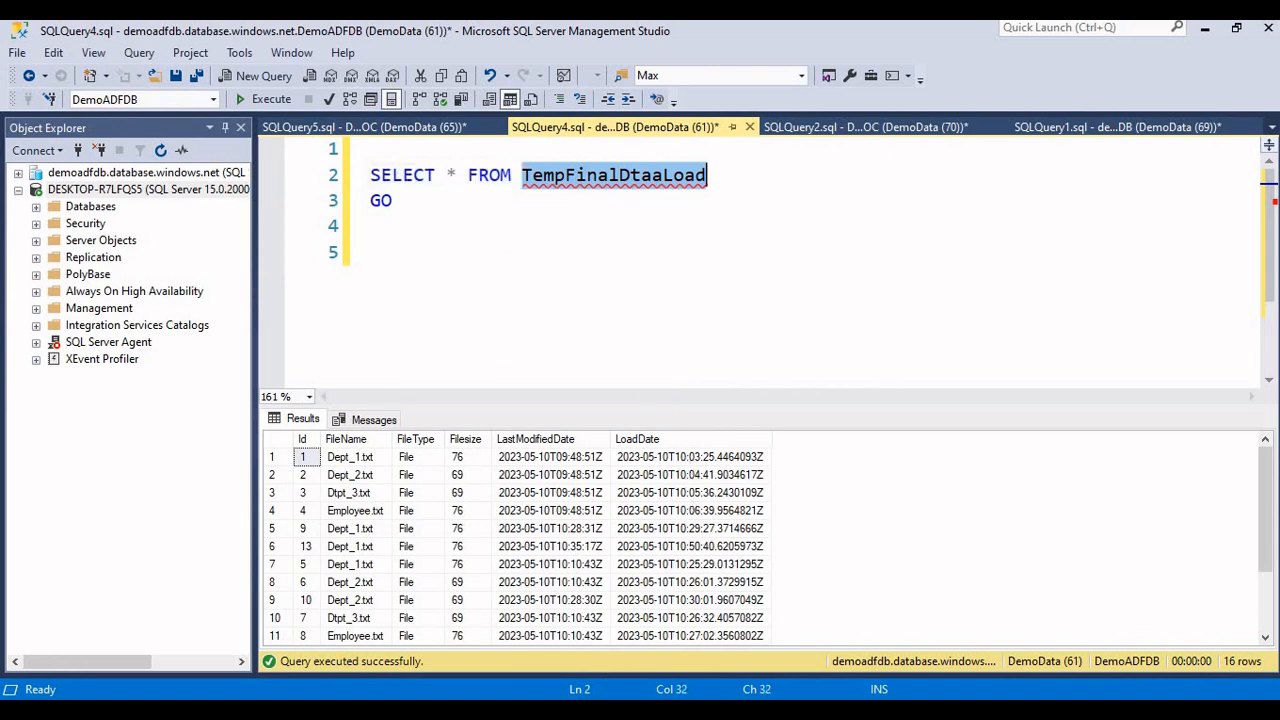
click(670, 712)
click(991, 318)
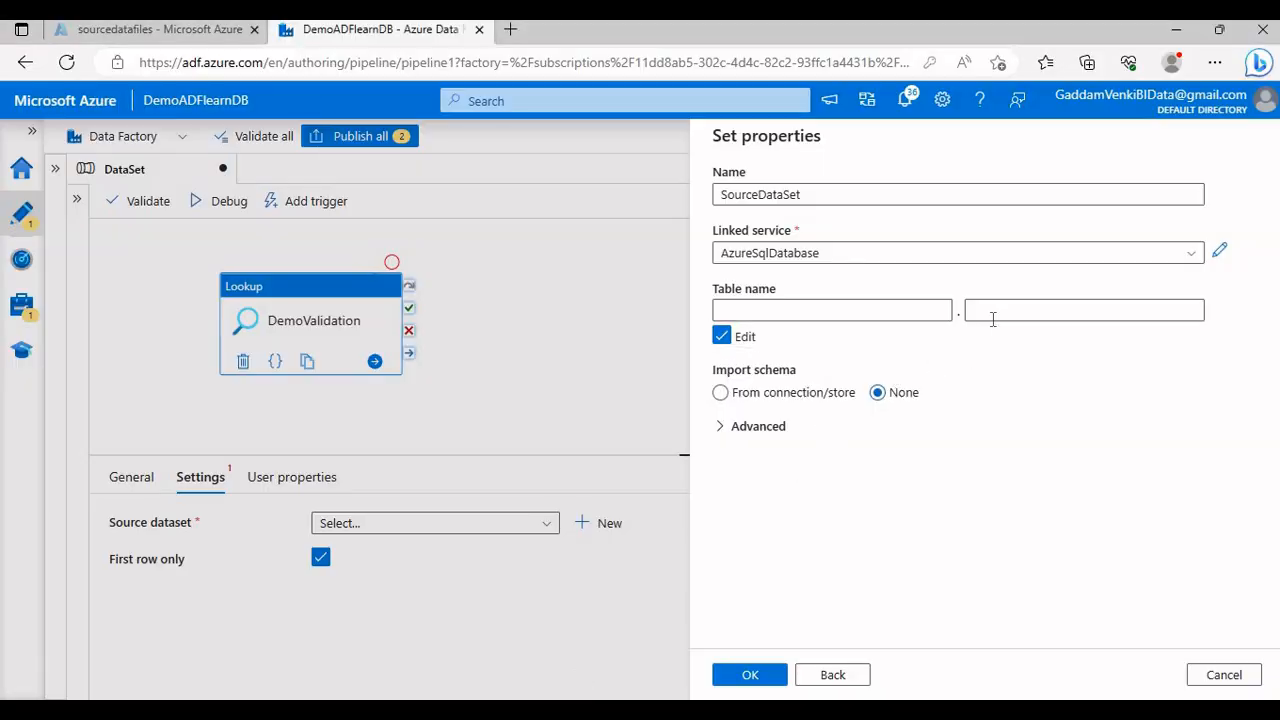
key(ctrl+v)
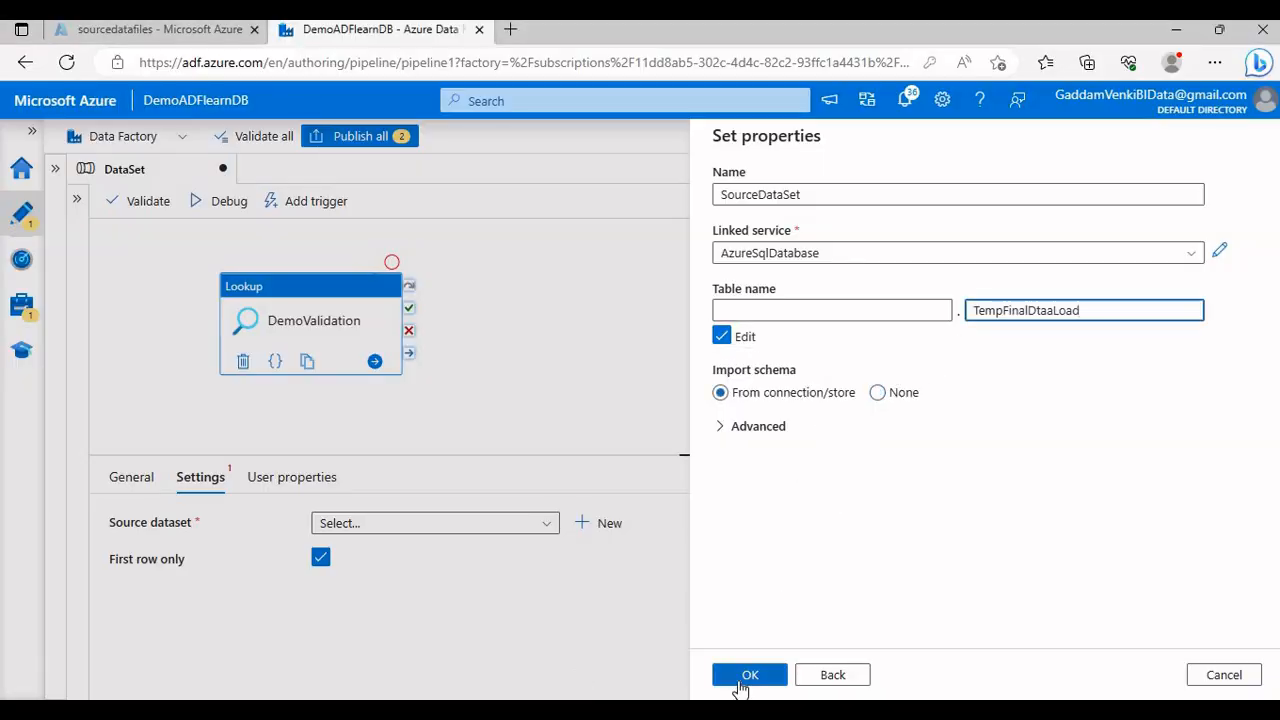
click(742, 676)
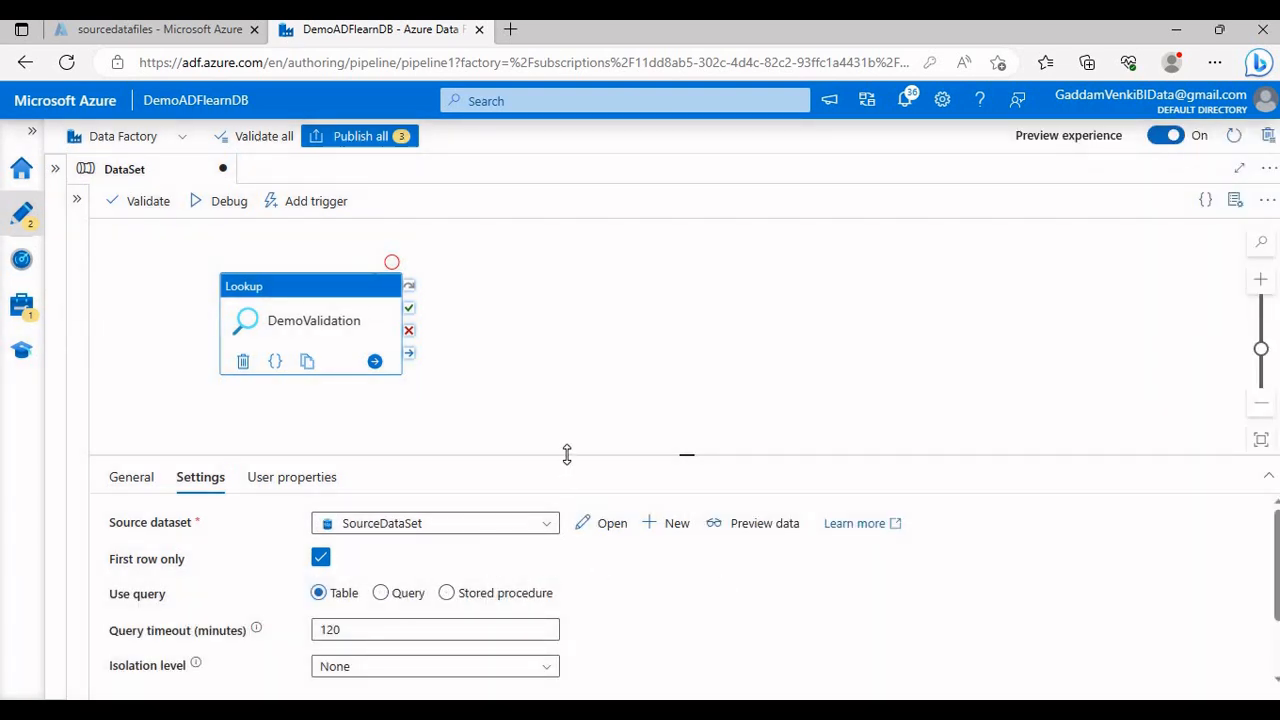
Debug the pipeline and examine the DemoValidation run's output at full size
click(240, 213)
click(644, 433)
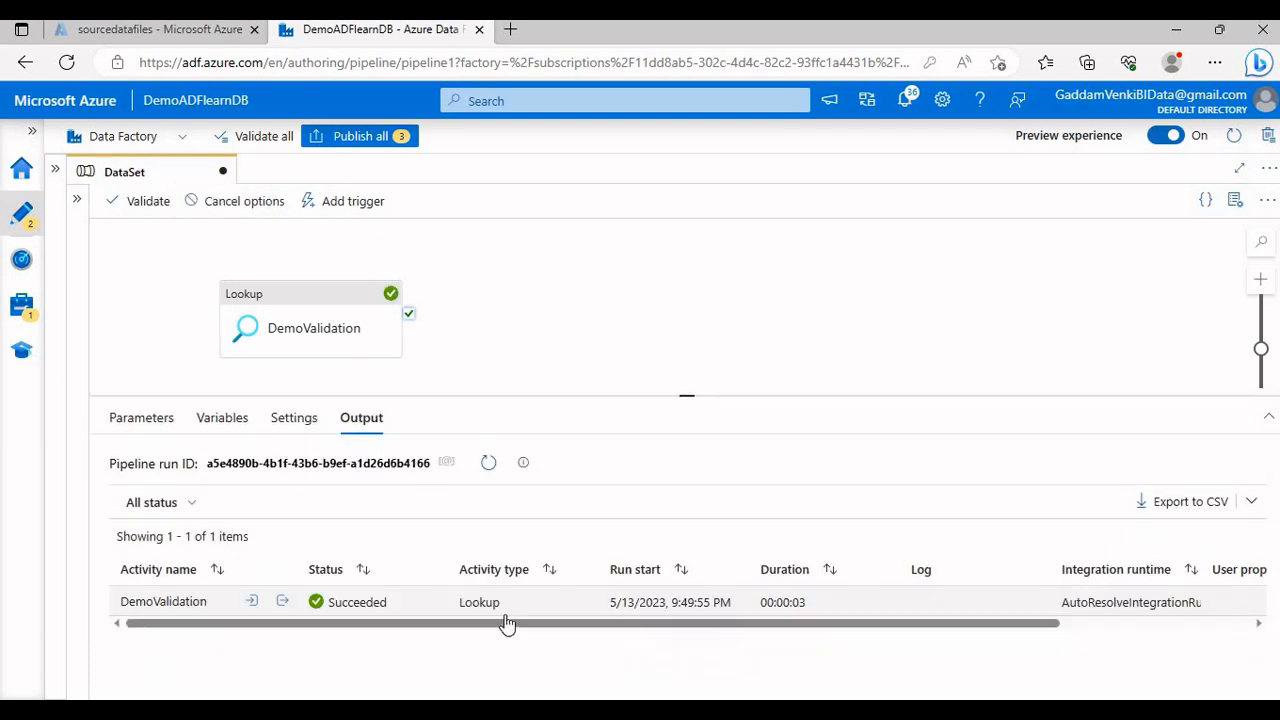
click(282, 601)
click(425, 345)
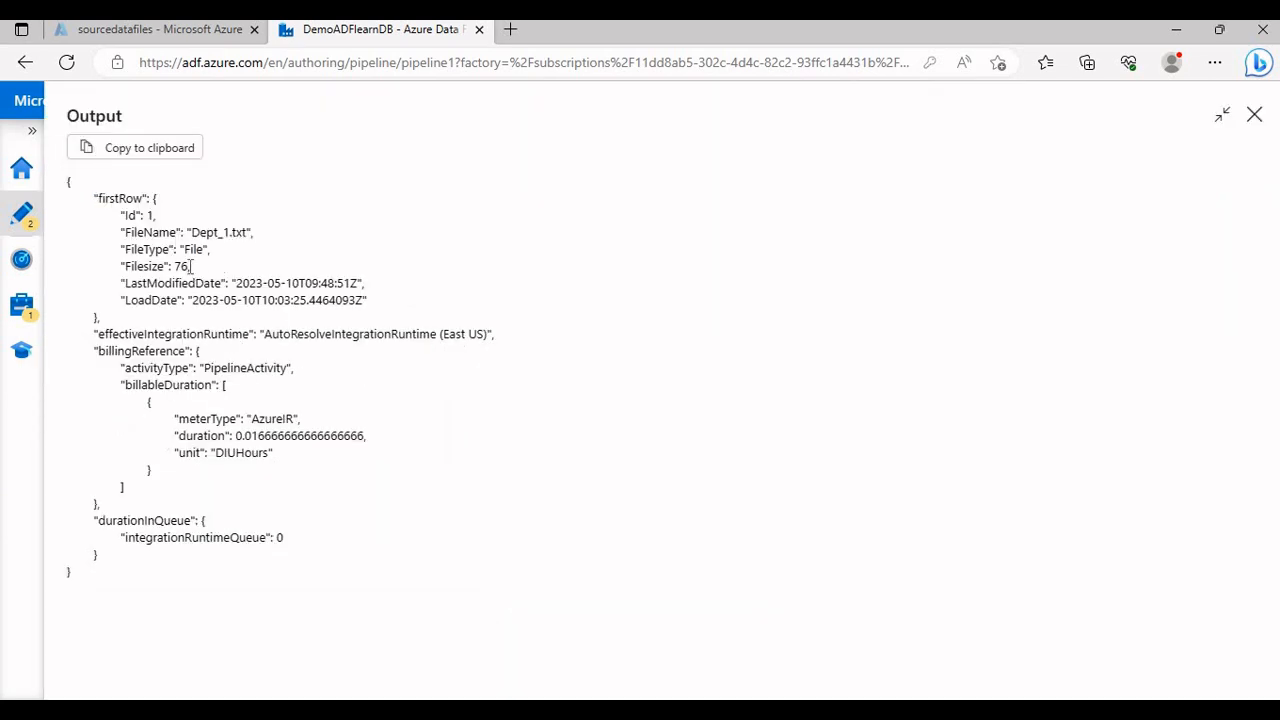
click(1254, 115)
Turn off First row only for the DemoValidation lookup and debug the pipeline again
click(330, 338)
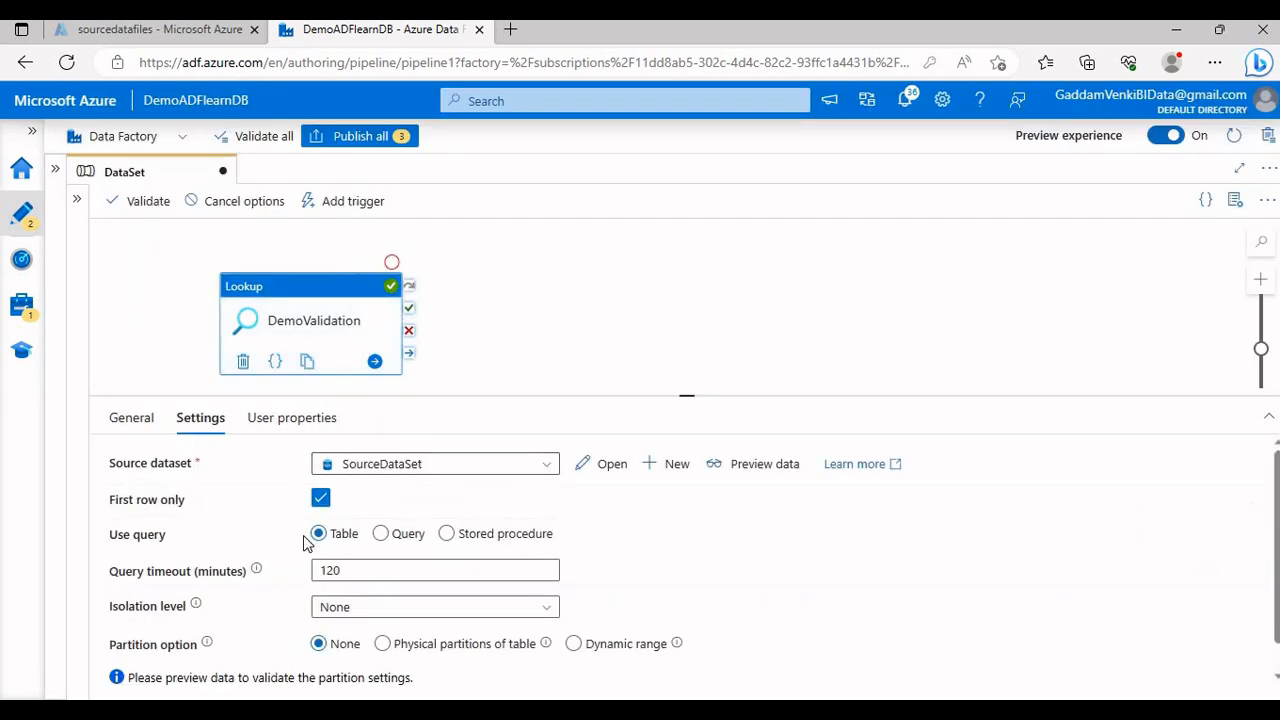
click(320, 498)
click(321, 498)
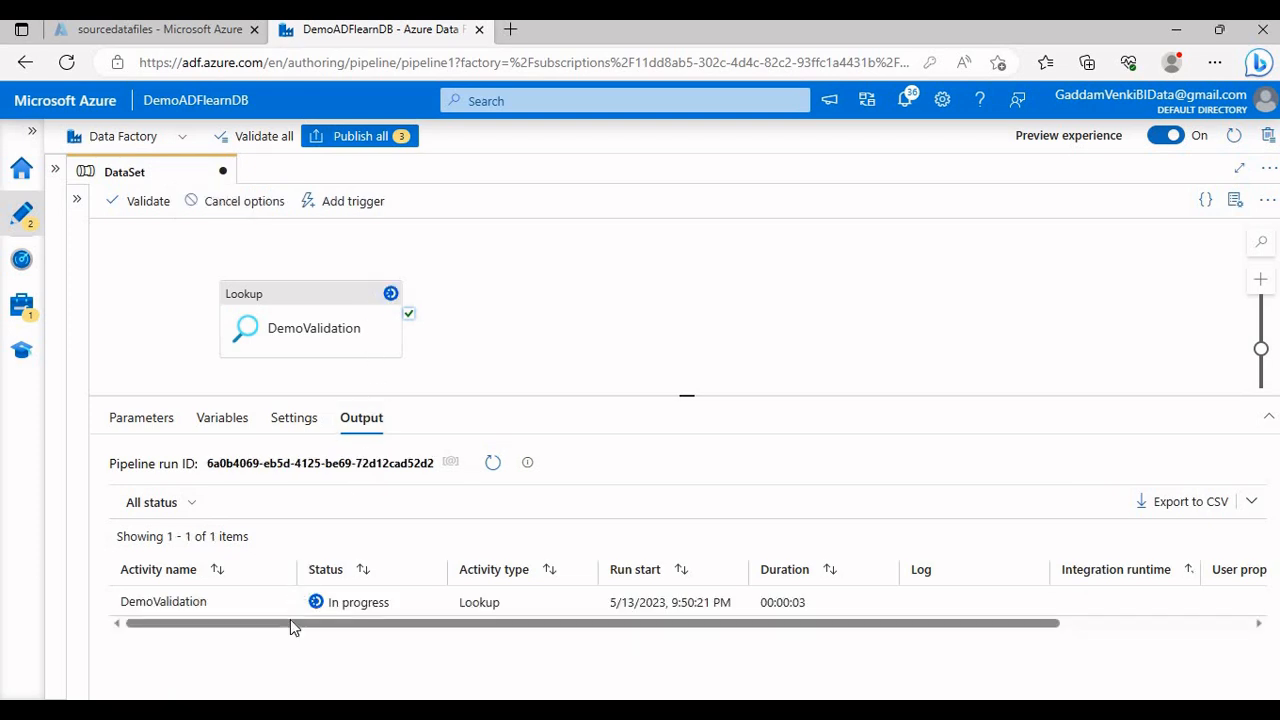
Refresh the new debug run's status and examine the DemoValidation output at full size, including its row count
click(492, 462)
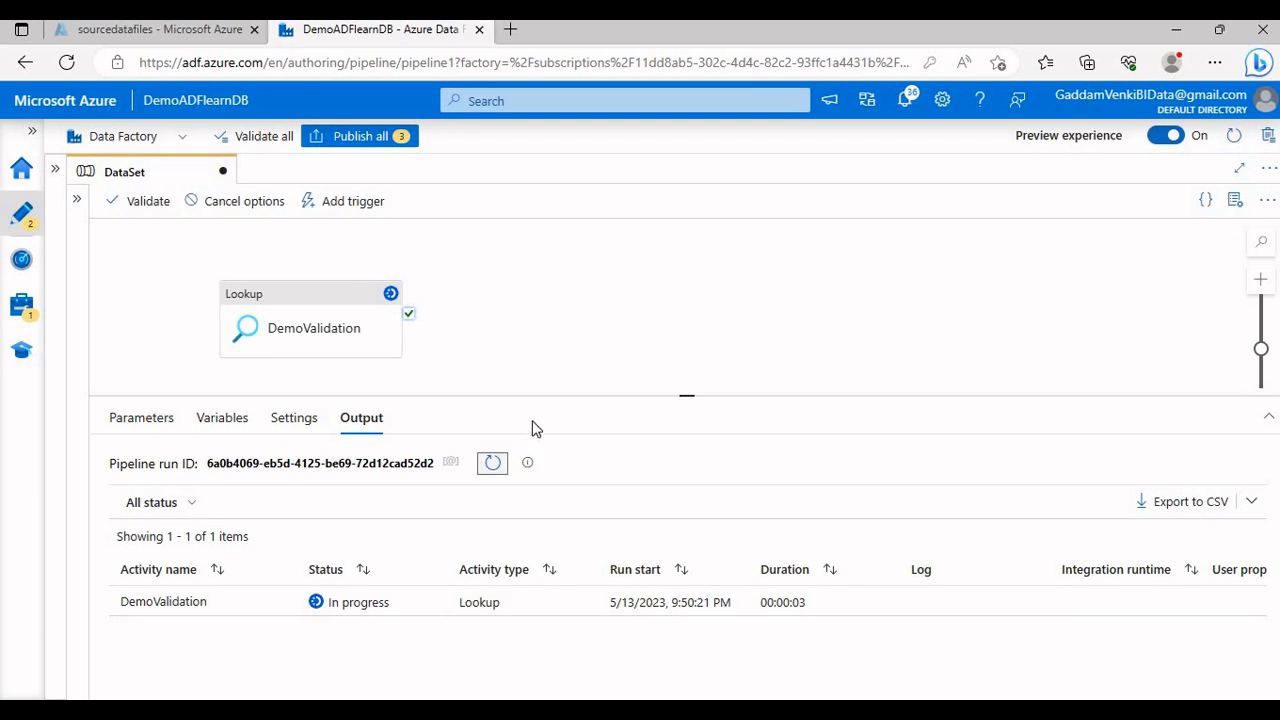
drag(531, 392, 529, 355)
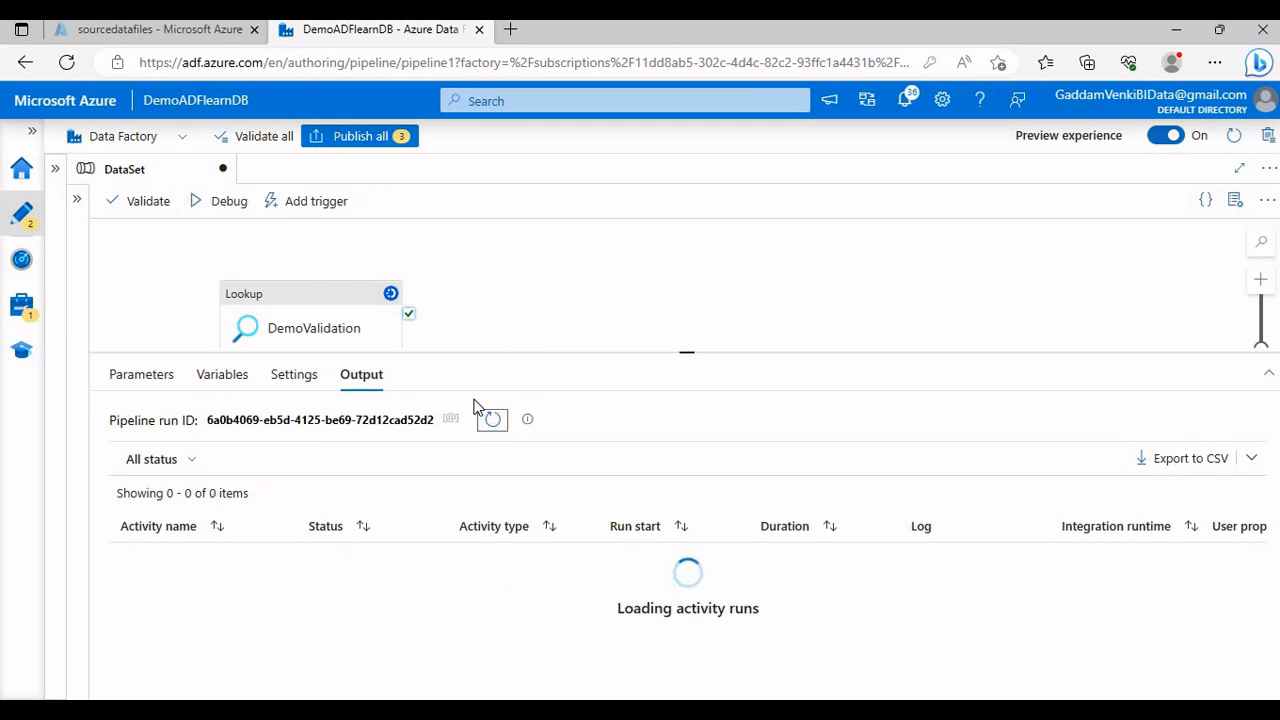
click(283, 562)
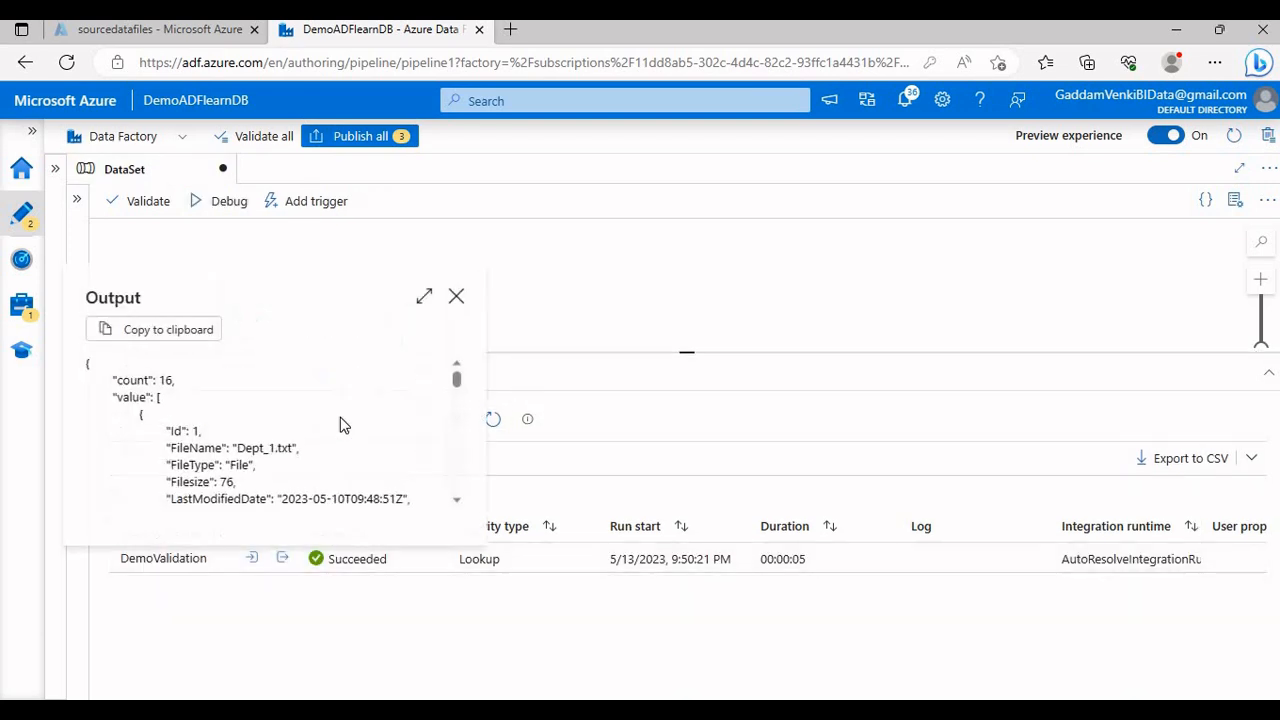
click(424, 296)
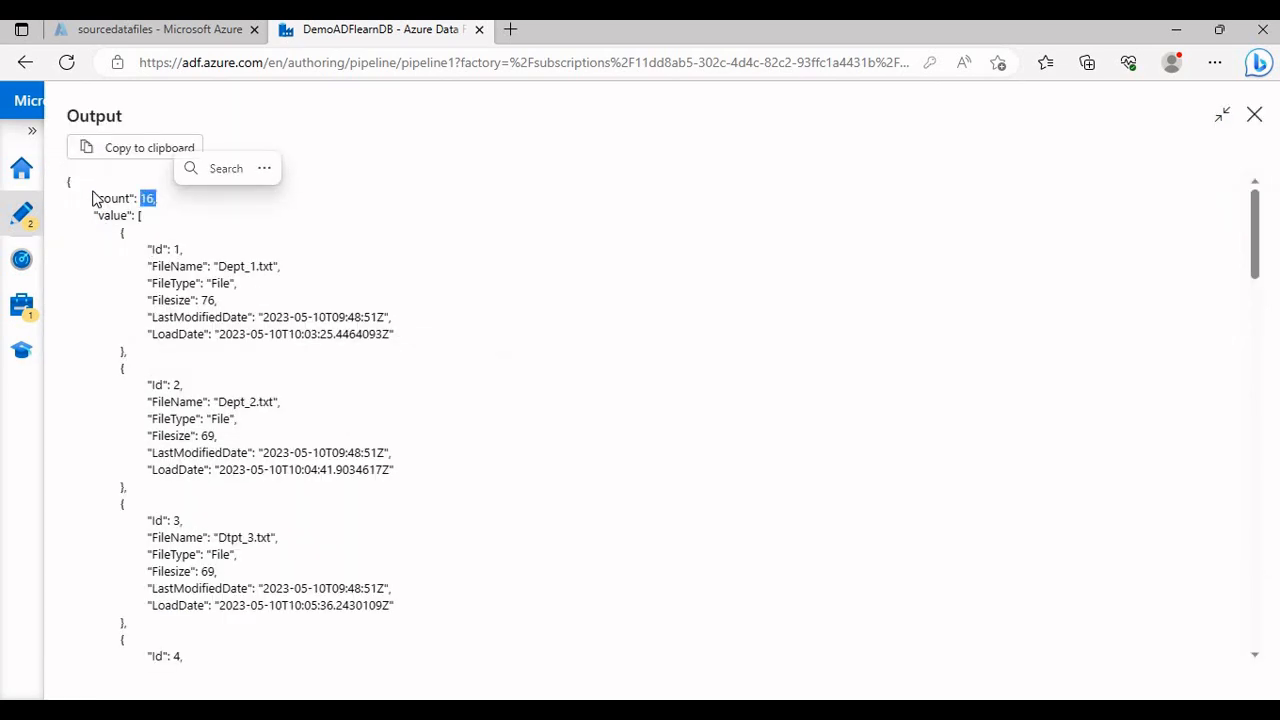
Examine the count and value array in the DemoValidation output, and close the output view
drag(94, 197, 170, 522)
click(129, 325)
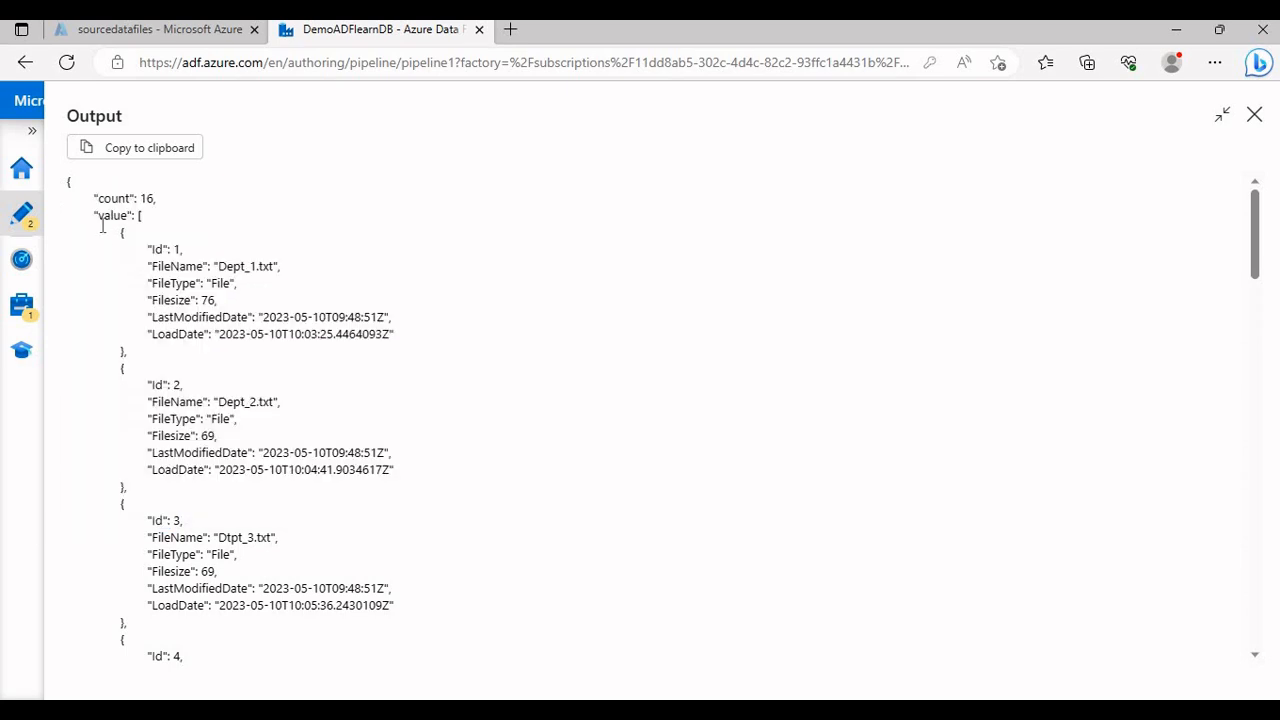
drag(95, 215, 167, 522)
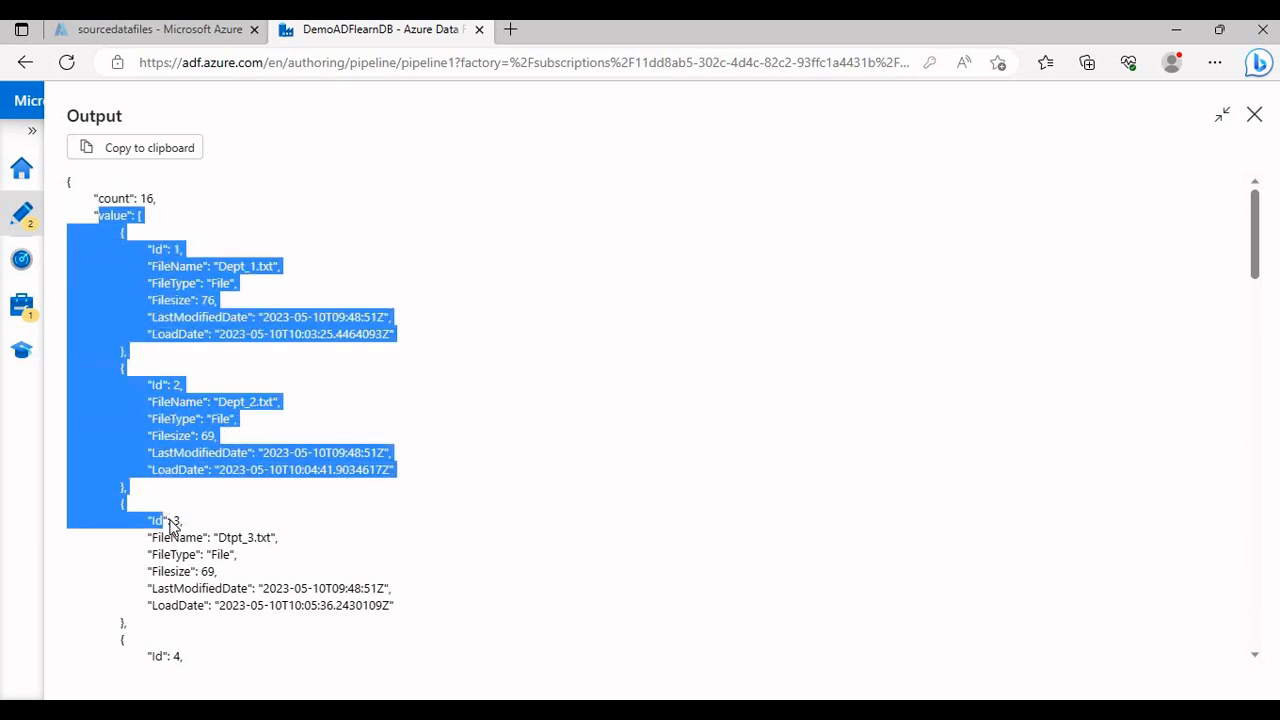
click(366, 540)
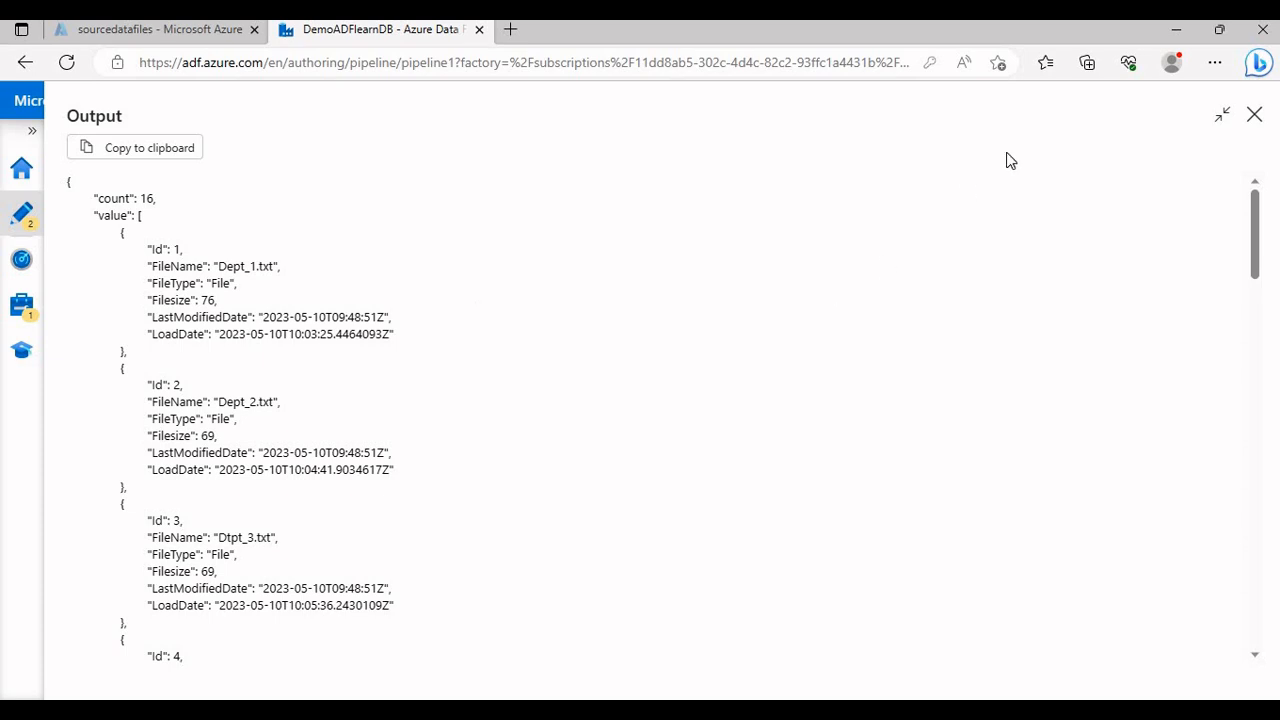
click(1252, 116)
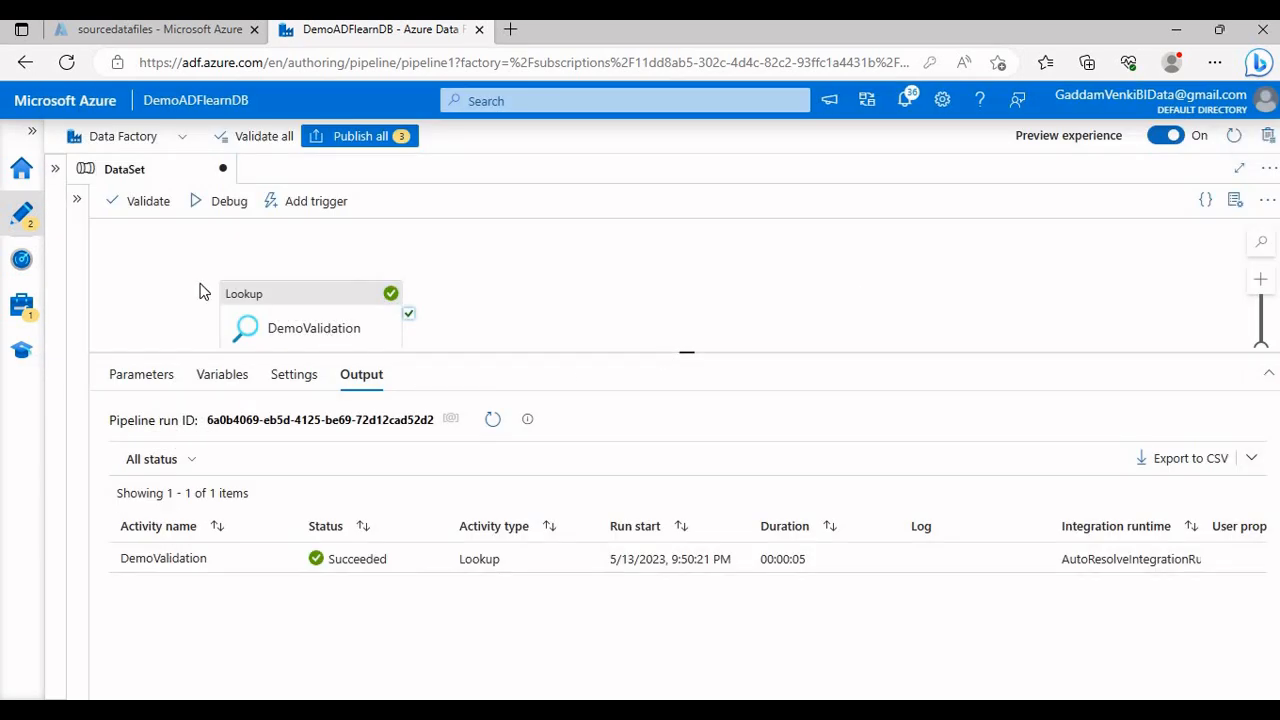
Search the activities for Filt and add a Filter activity to the pipeline canvas beside the DemoValidation lookup
click(76, 200)
click(189, 237)
text(Look)
key(ctrl+a)
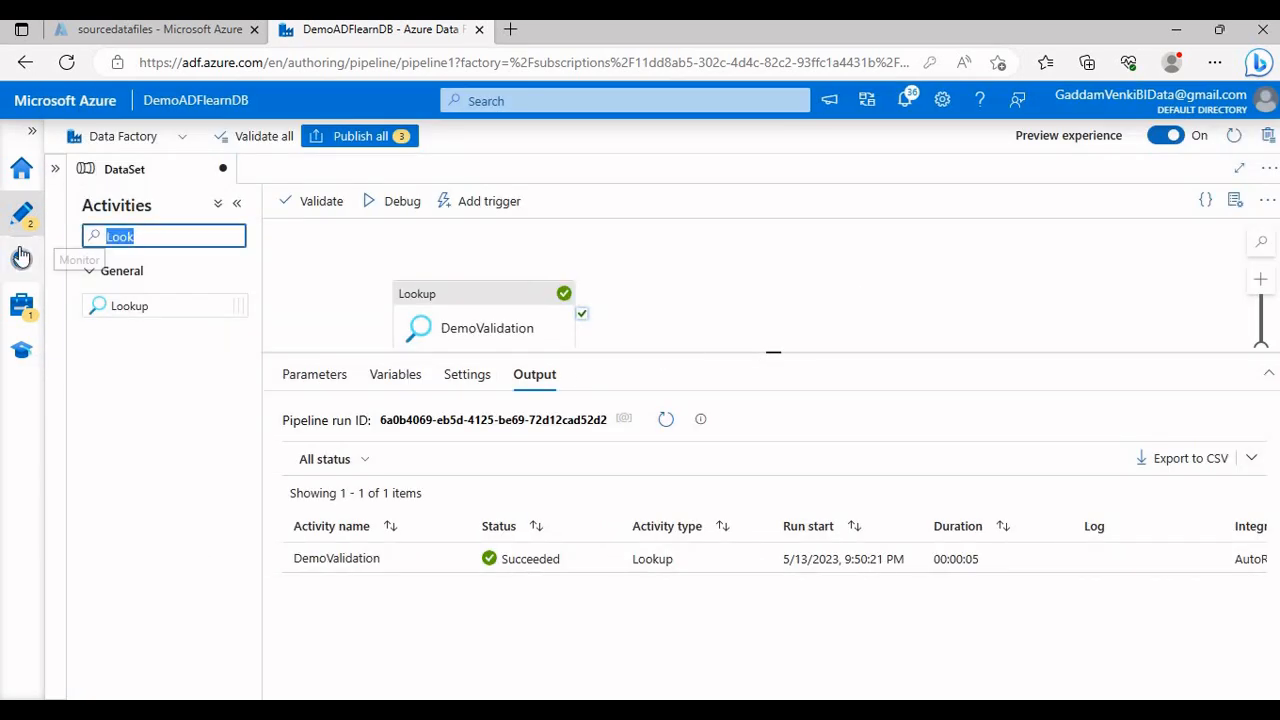
text(Filt)
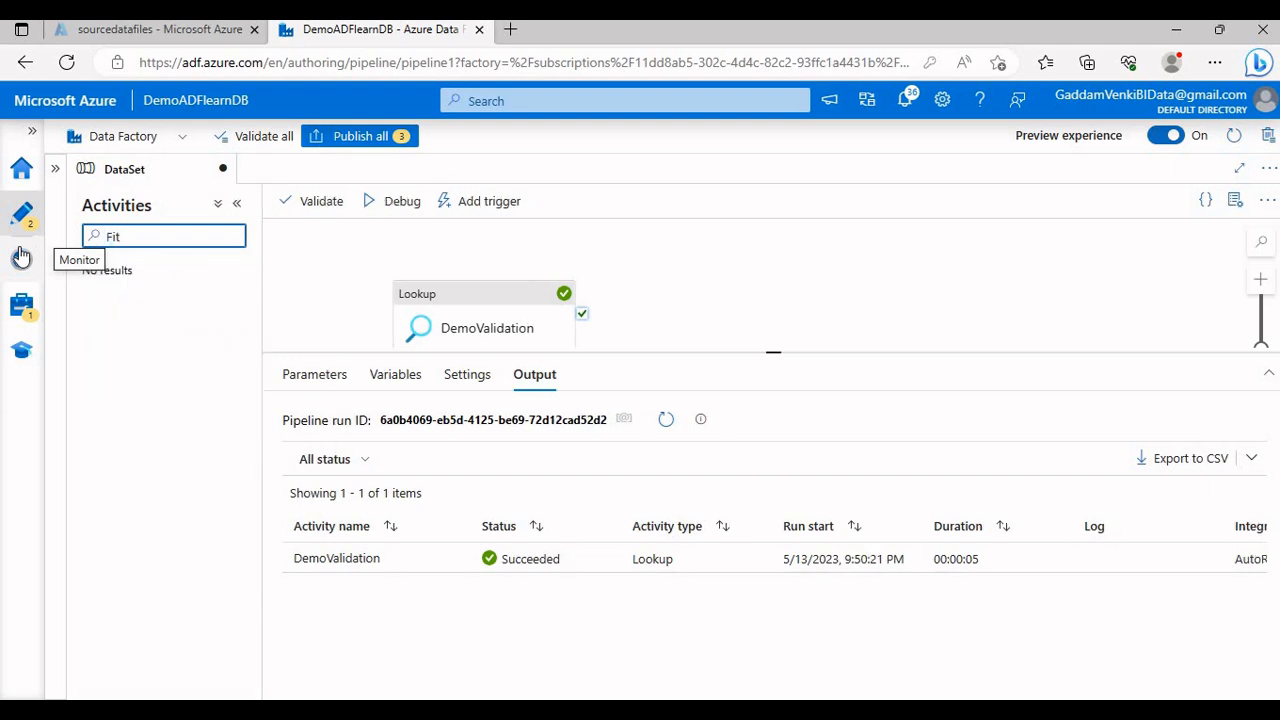
key(BackSpace)
text(lt)
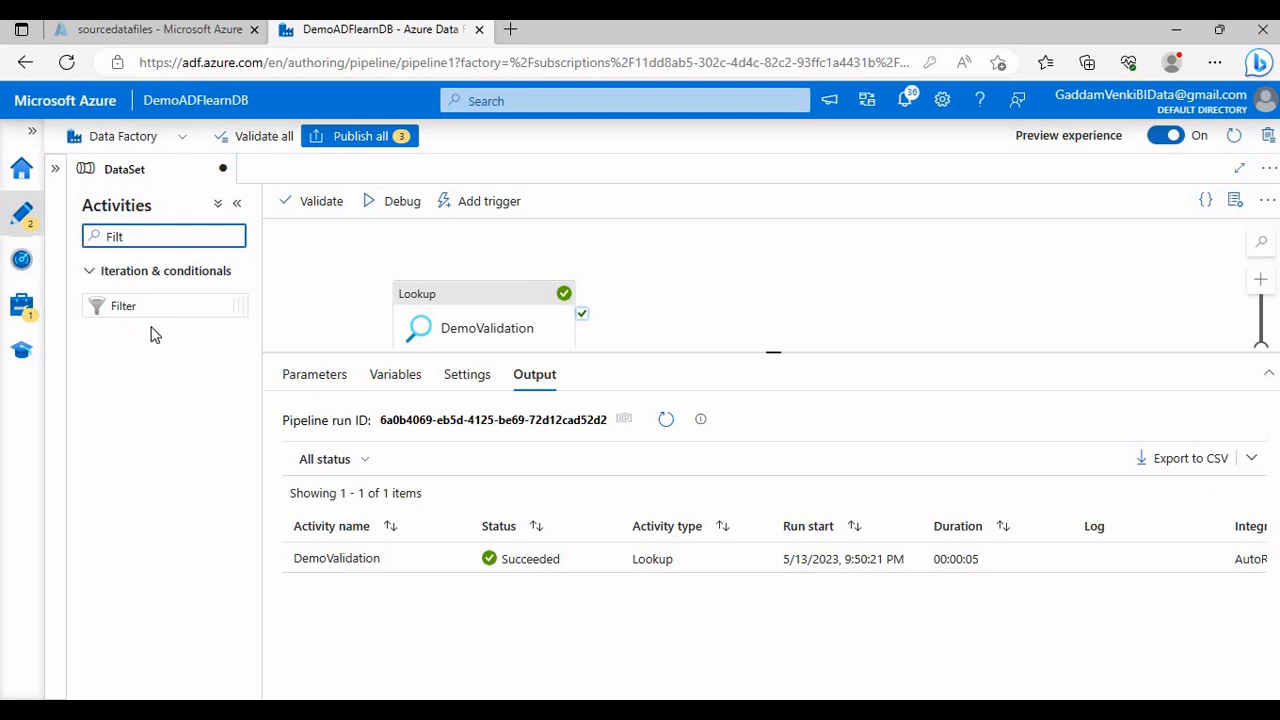
drag(151, 306, 795, 298)
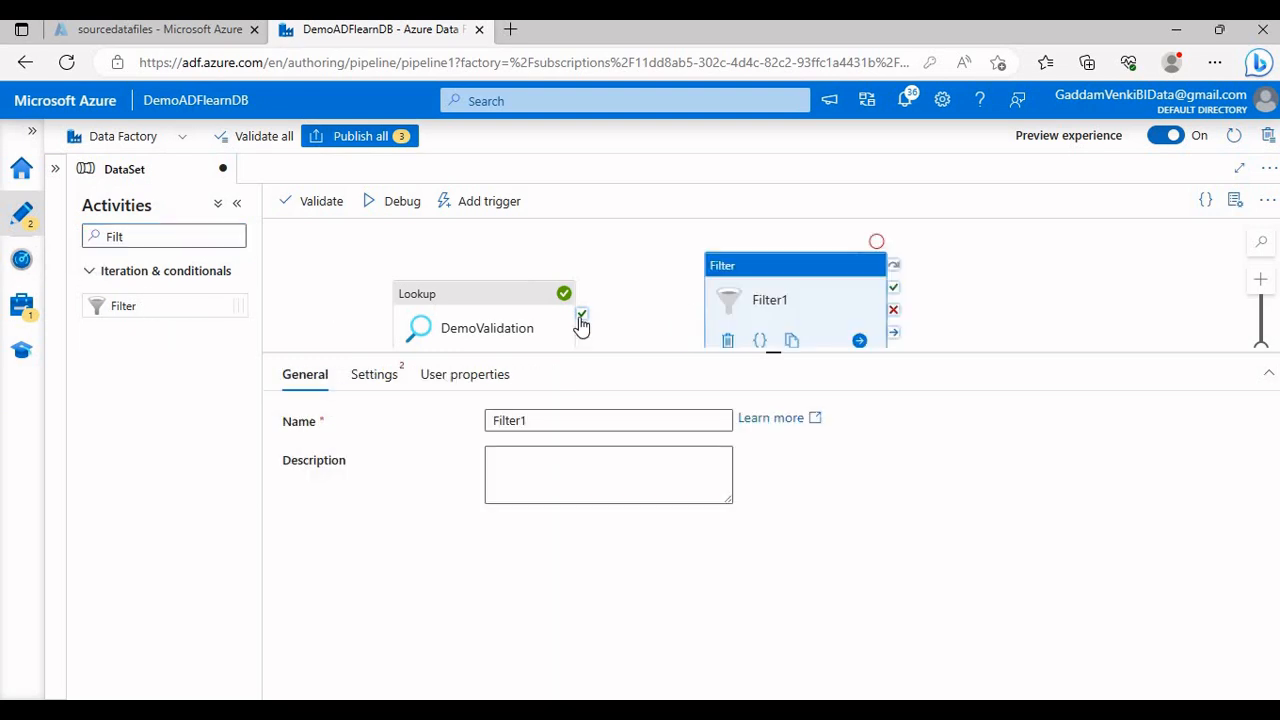
Connect DemoValidation's success output to the Filter activity and rename that activity Filter the Data
drag(582, 314, 767, 289)
click(725, 287)
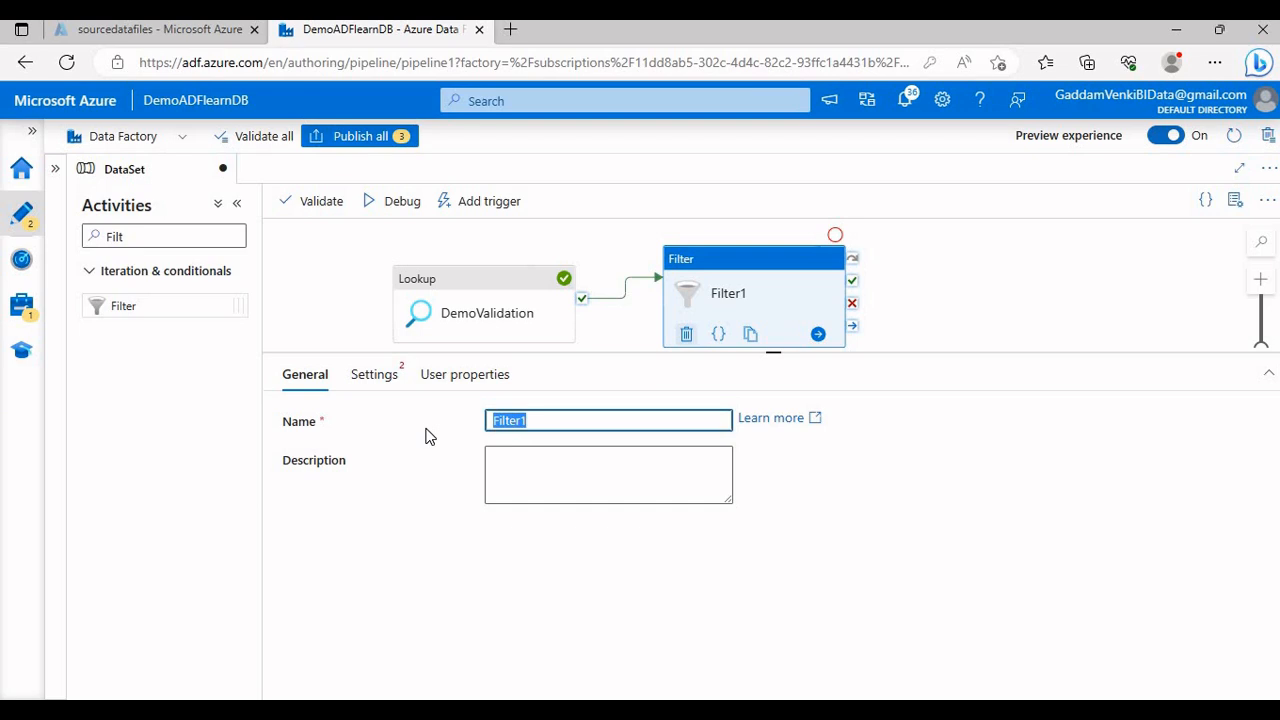
text(Filter the Data)
drag(717, 297, 692, 287)
Review the settings of the DemoValidation lookup and the Items and Condition settings of Filter the Data
click(510, 312)
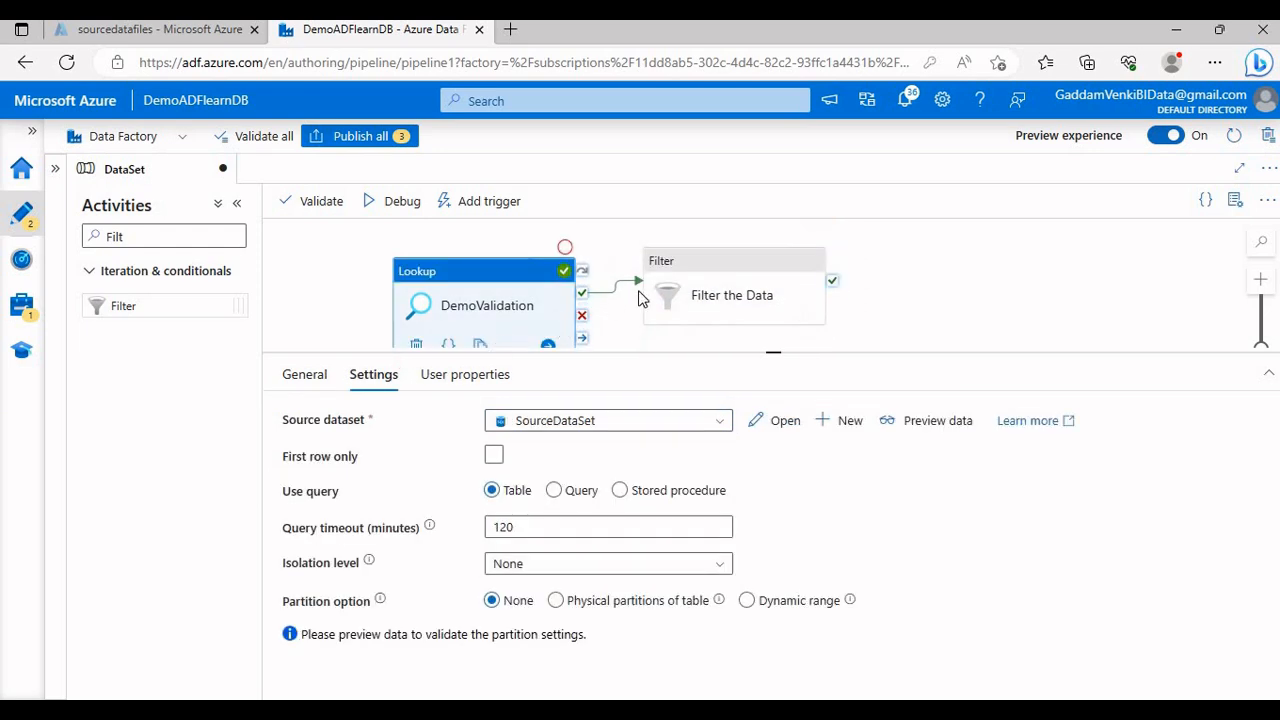
click(662, 300)
click(370, 380)
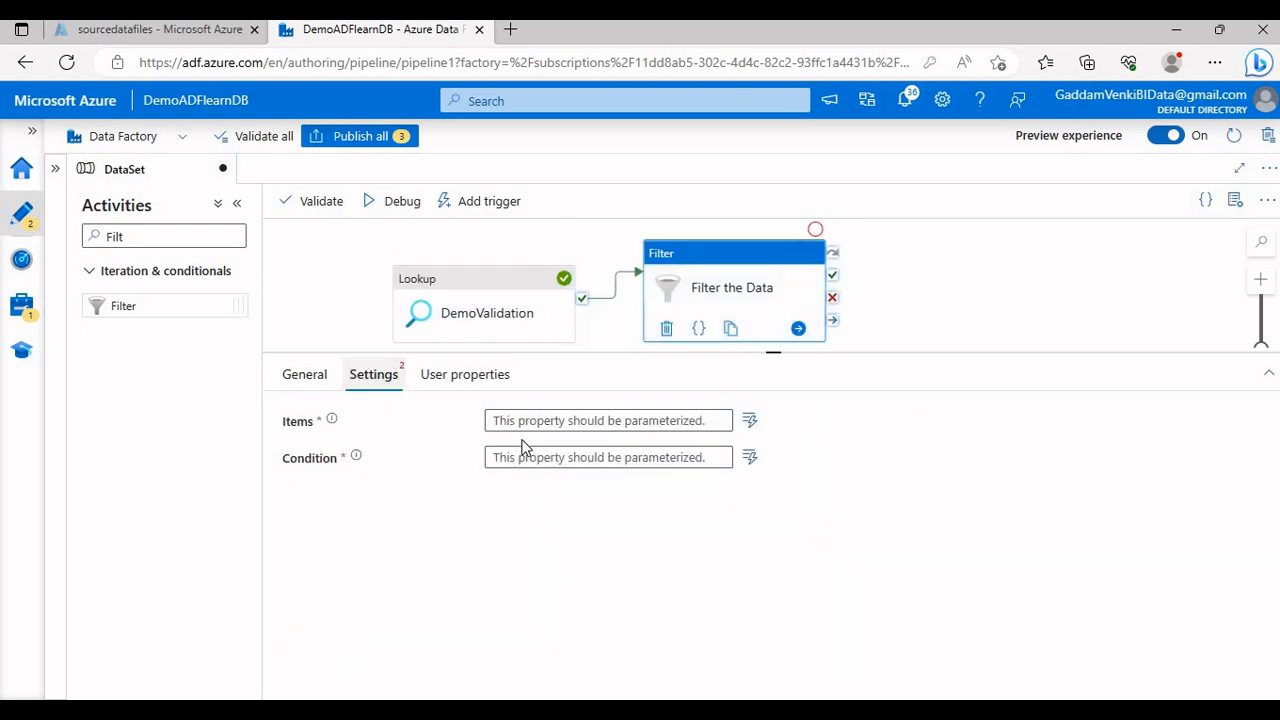
click(545, 422)
click(333, 421)
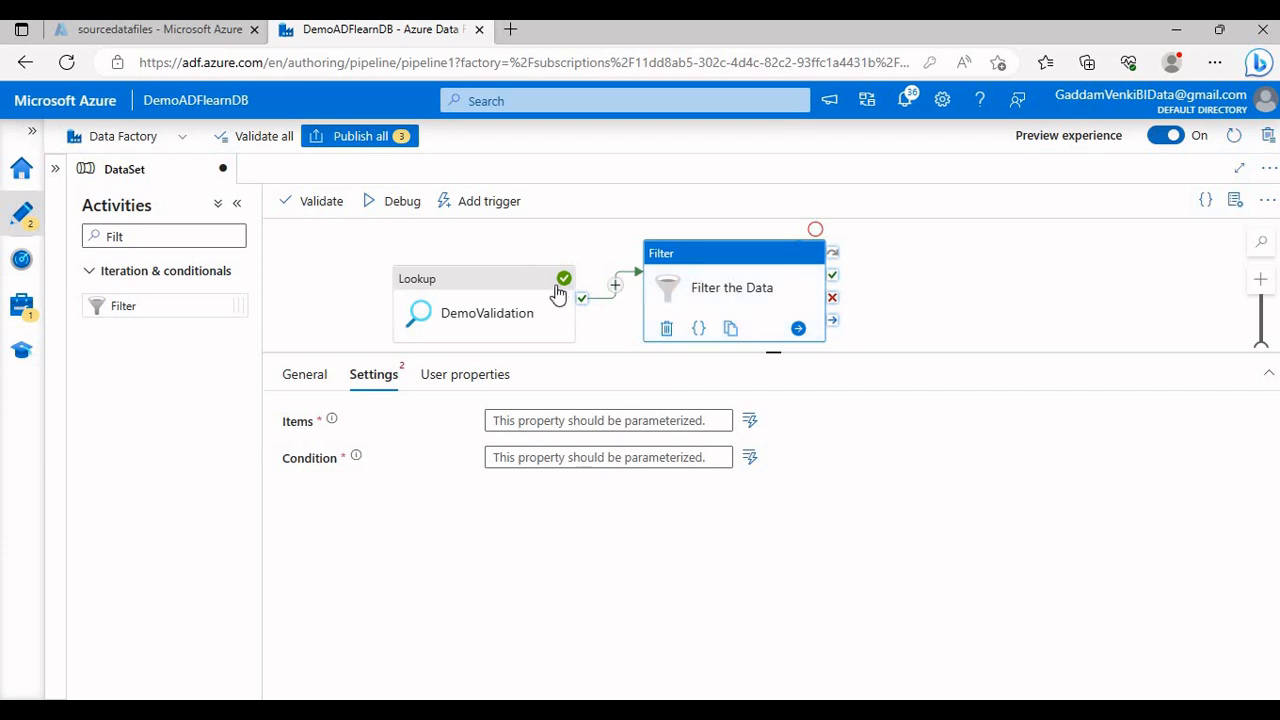
Reopen the DemoValidation debug output, examine the value array that holds the rows, and close the output
click(470, 300)
click(387, 278)
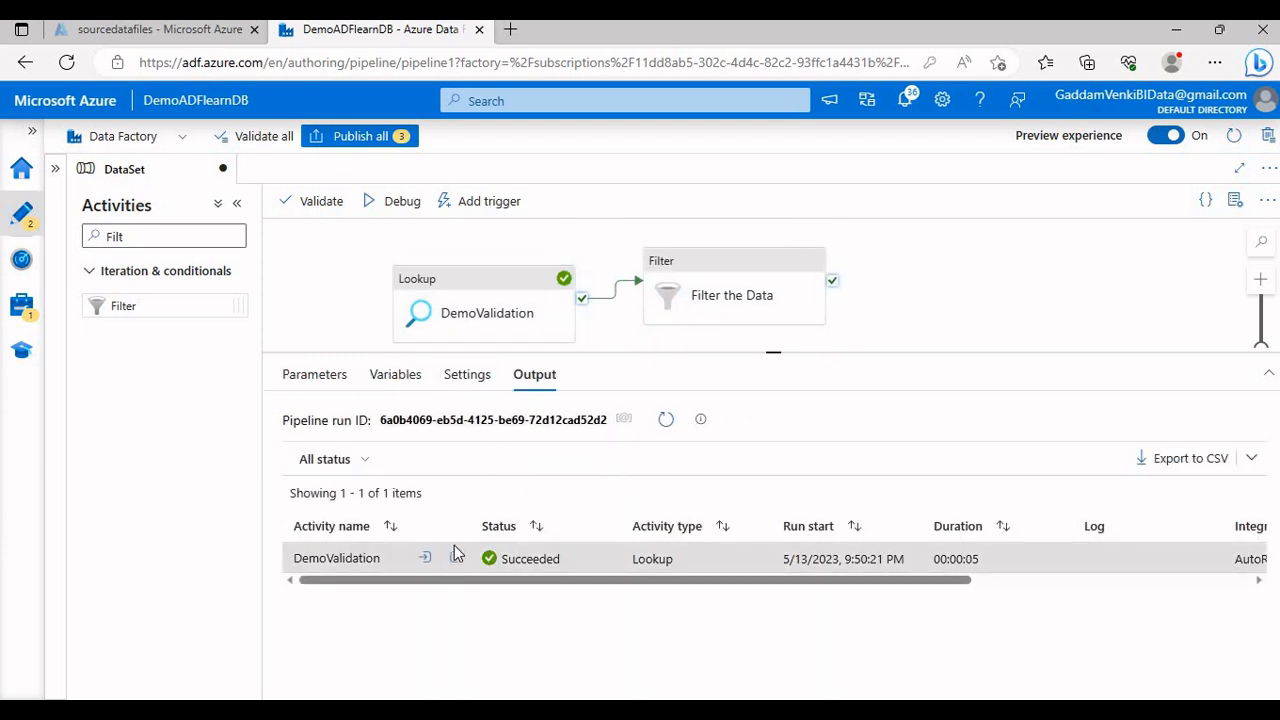
click(453, 557)
click(596, 294)
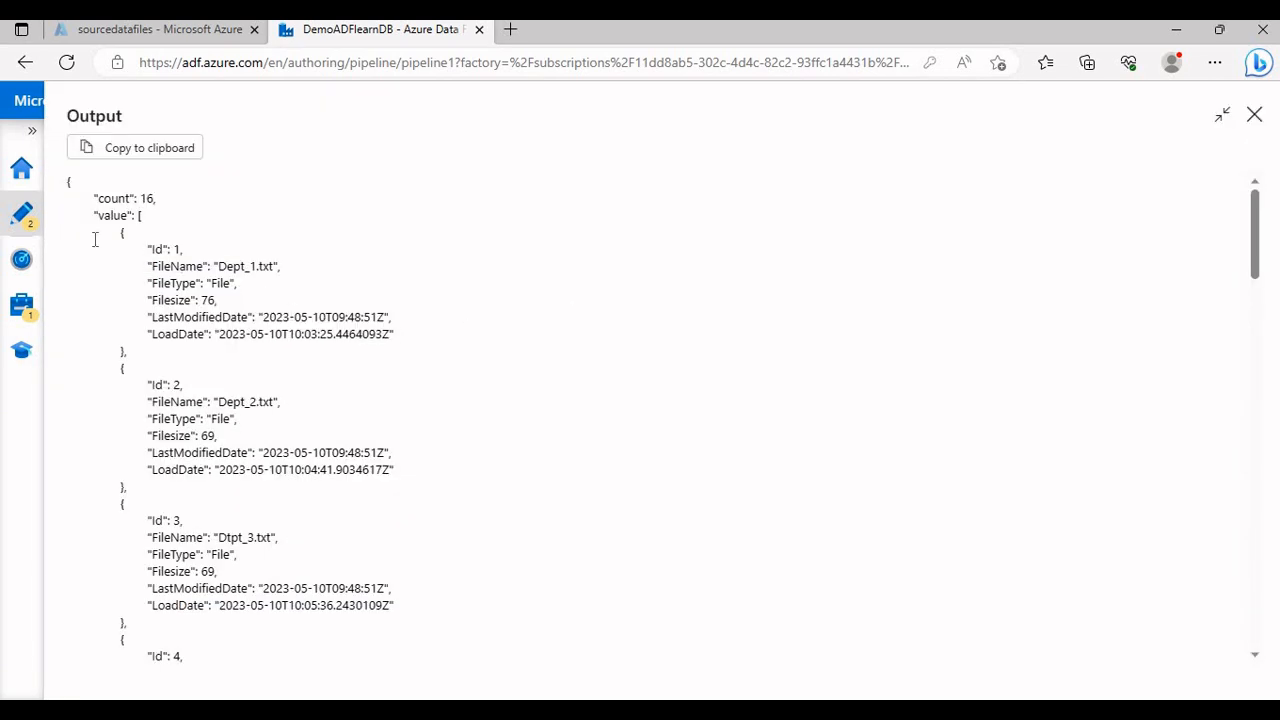
drag(94, 216, 130, 218)
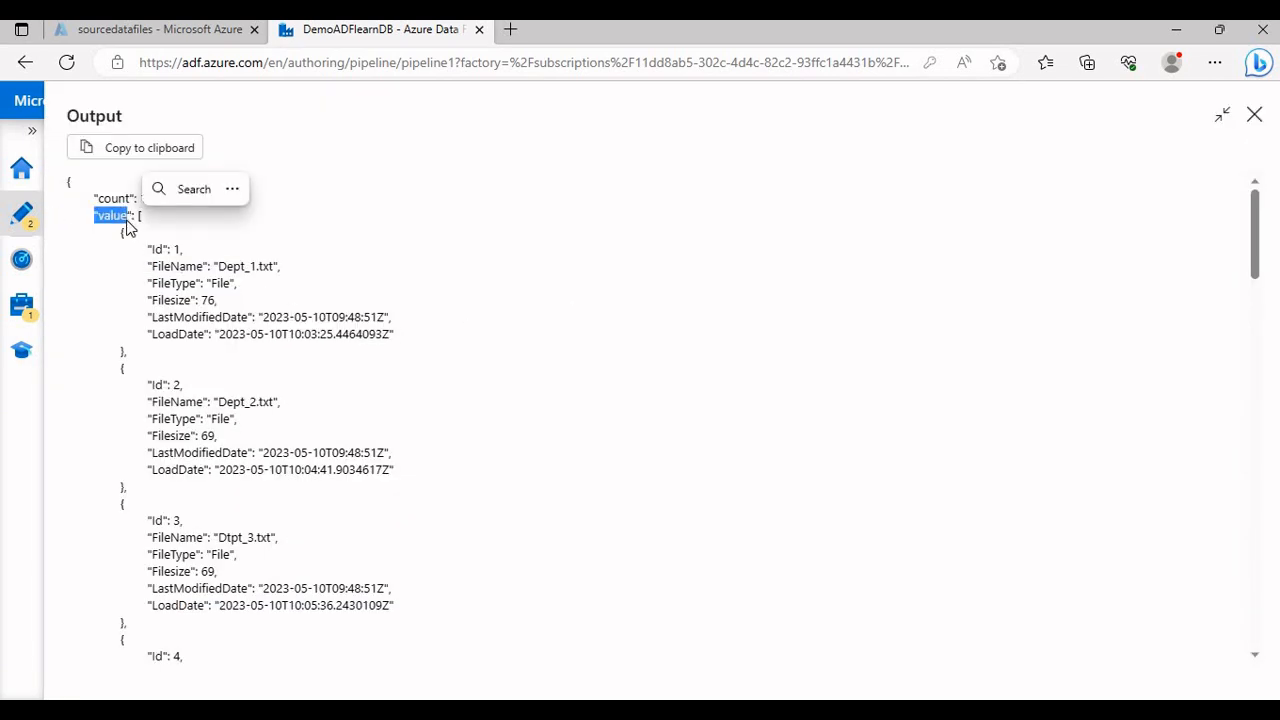
click(132, 220)
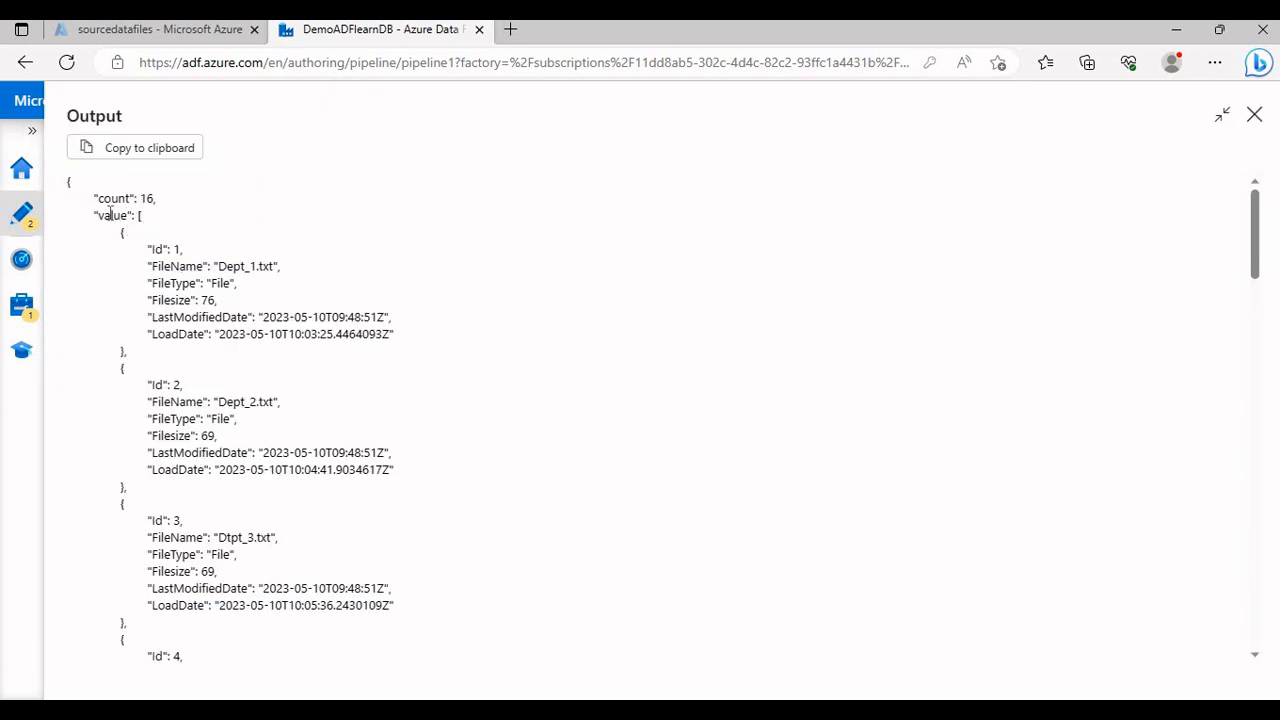
drag(103, 216, 126, 370)
double_click(112, 216)
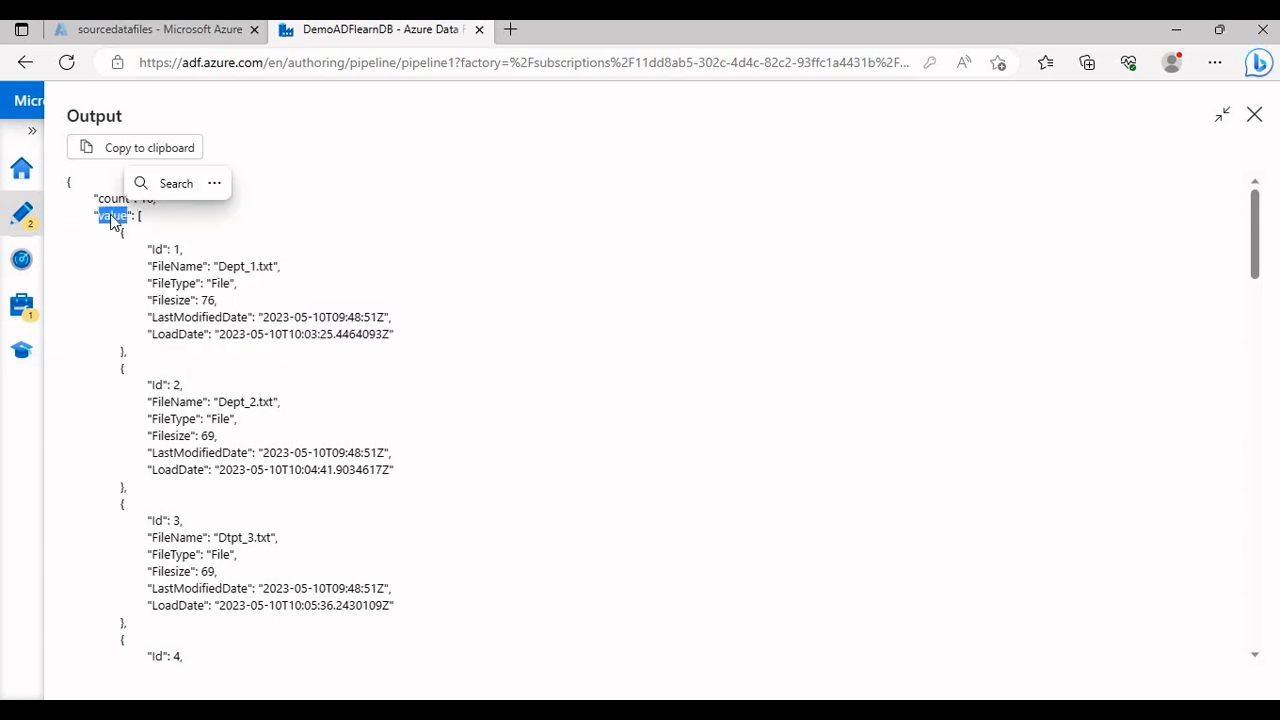
click(1252, 116)
click(677, 302)
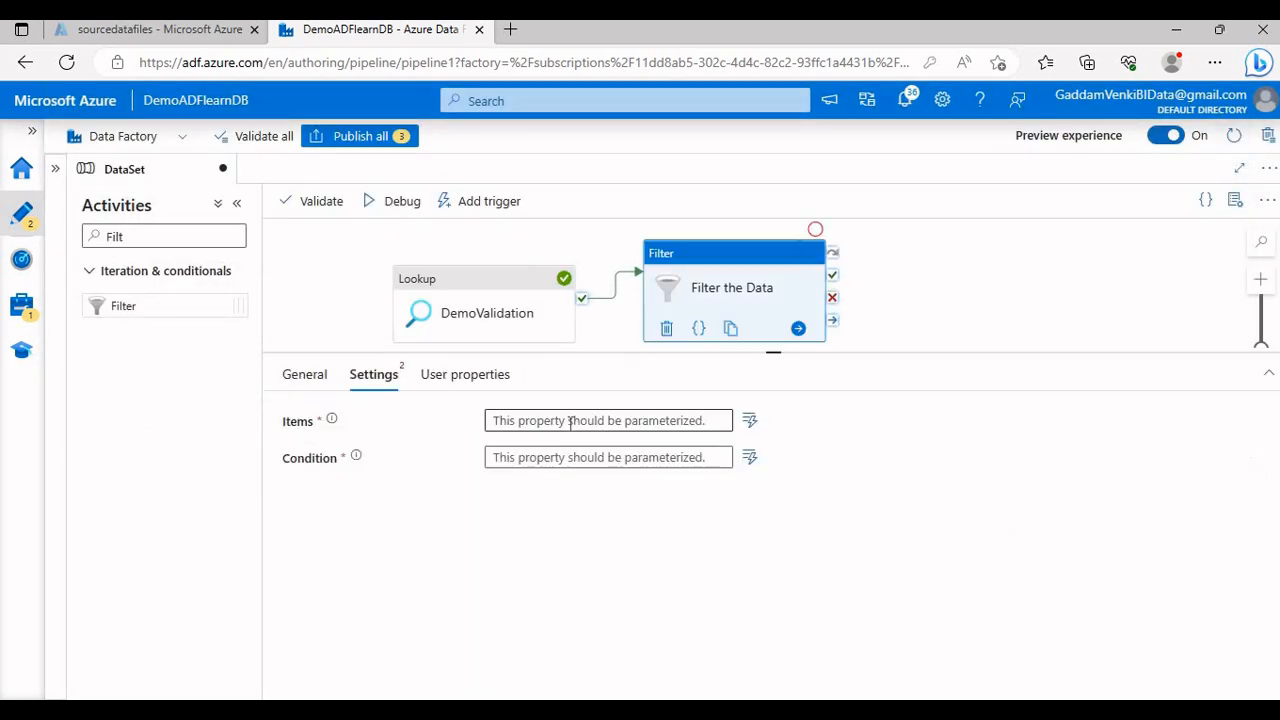
click(562, 421)
click(566, 444)
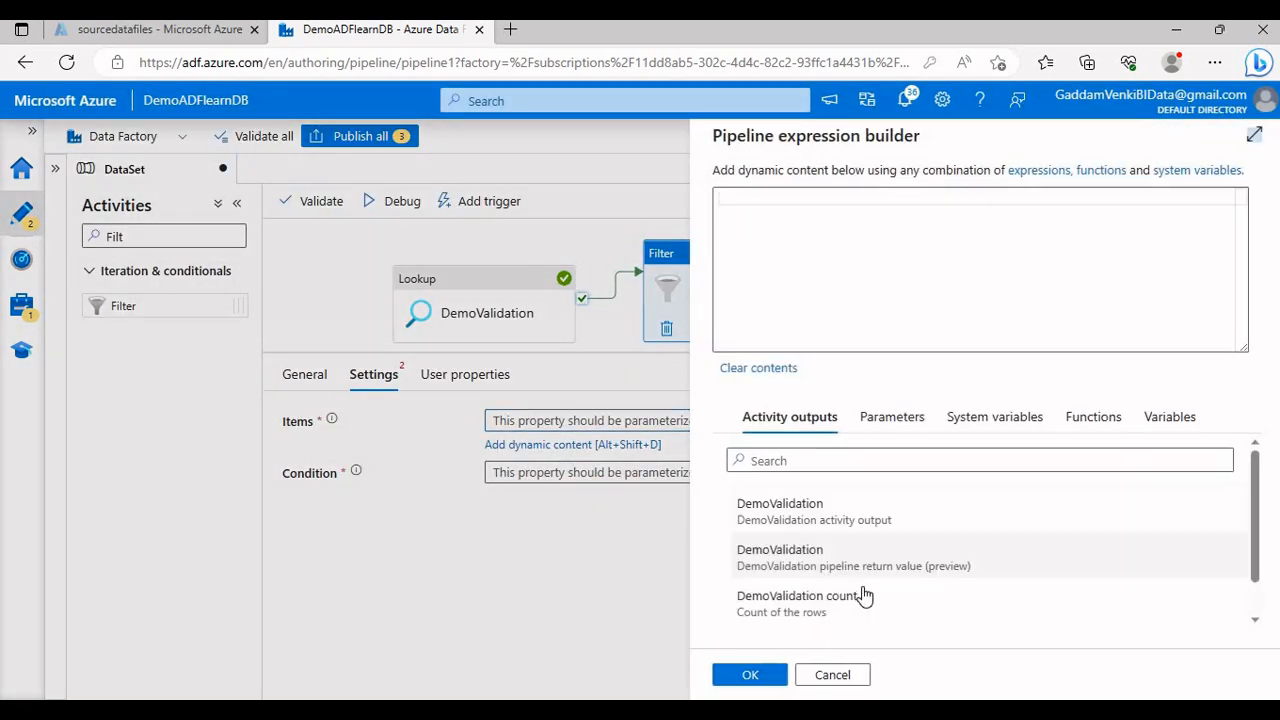
scroll(860, 594, down, 1)
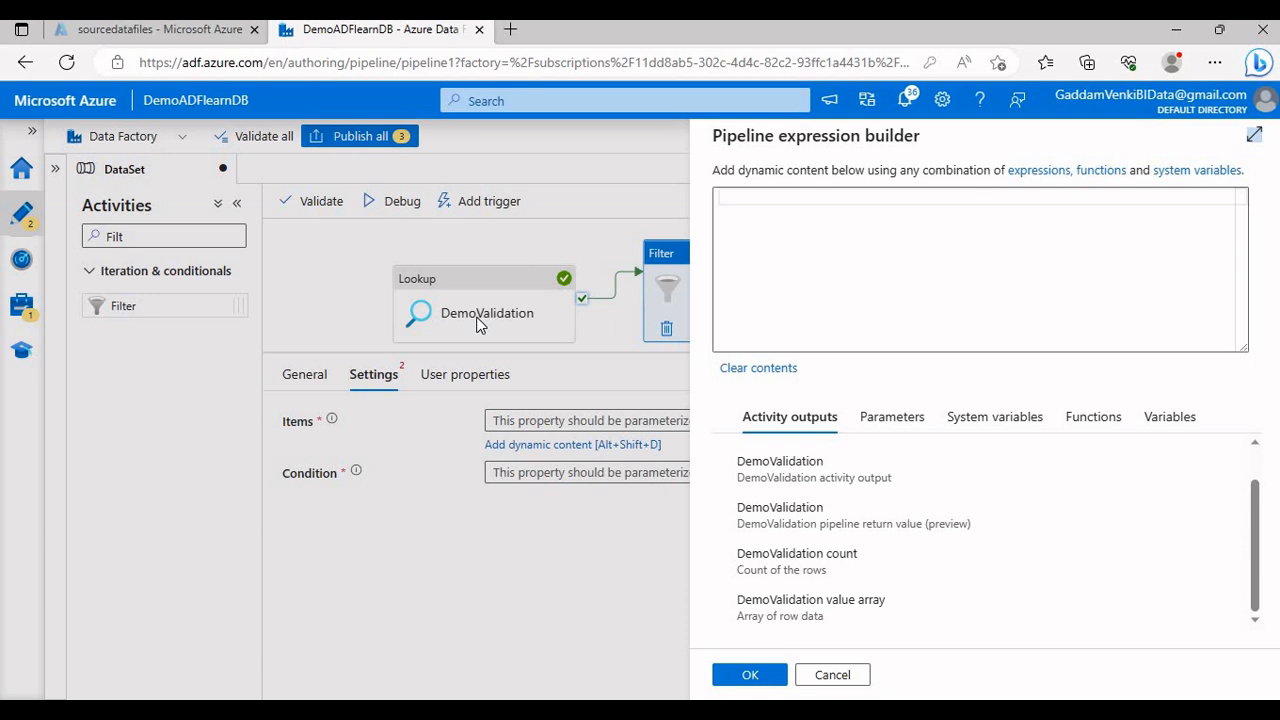
click(783, 608)
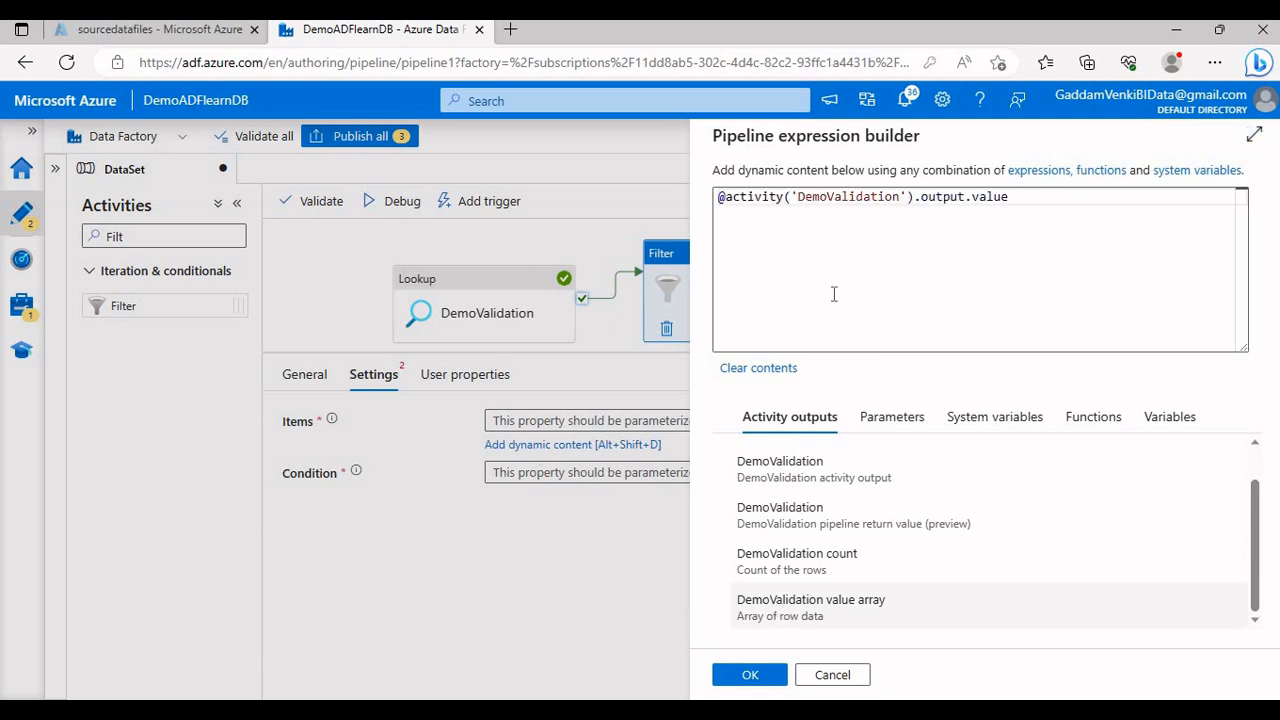
click(742, 674)
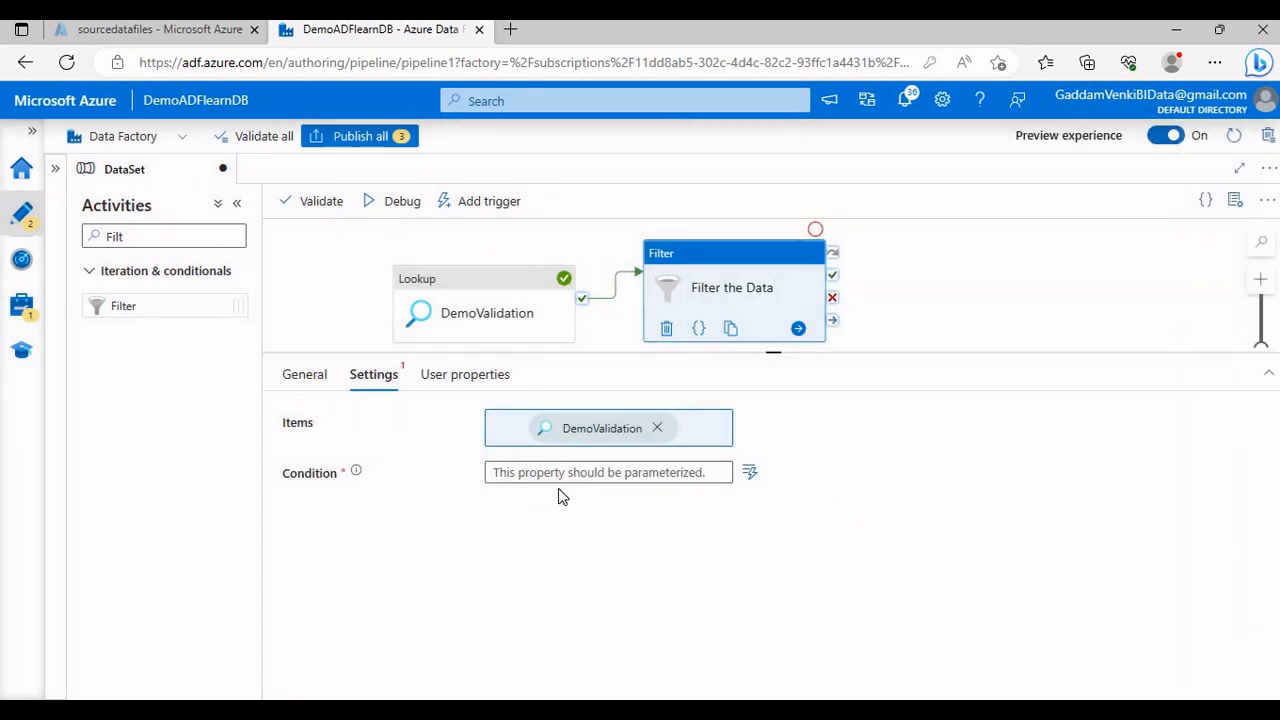
click(551, 473)
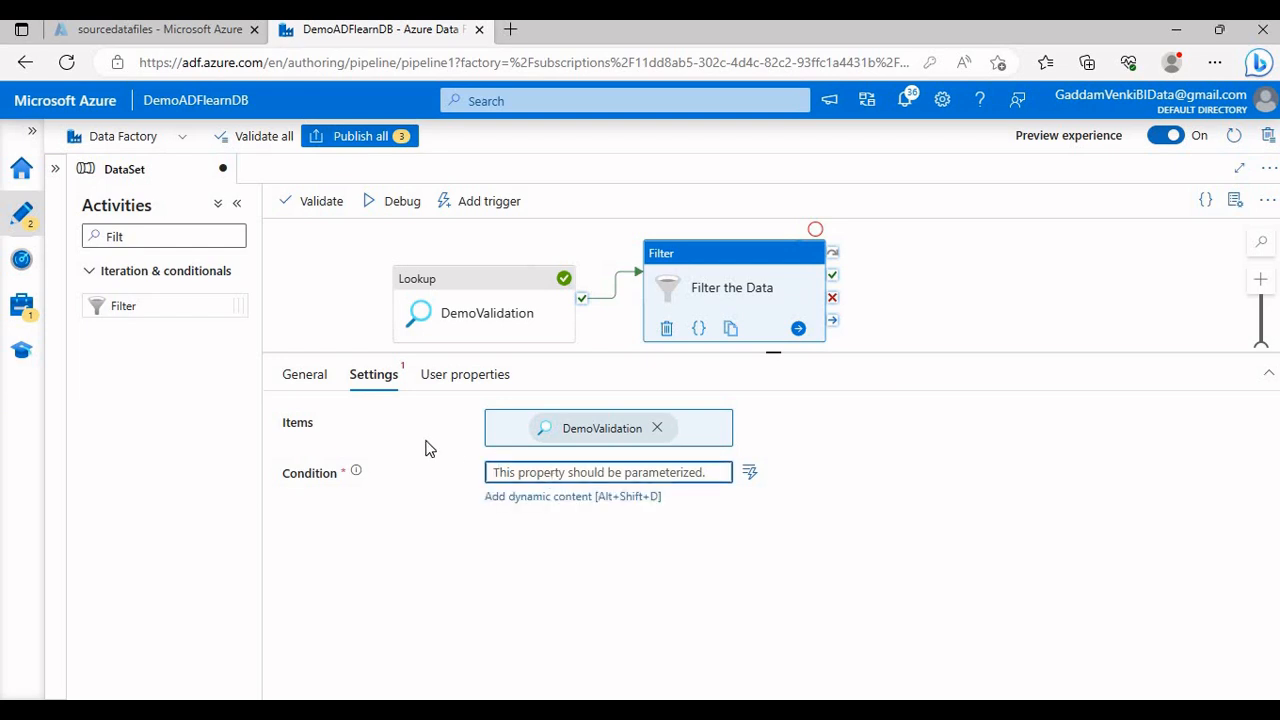
click(543, 497)
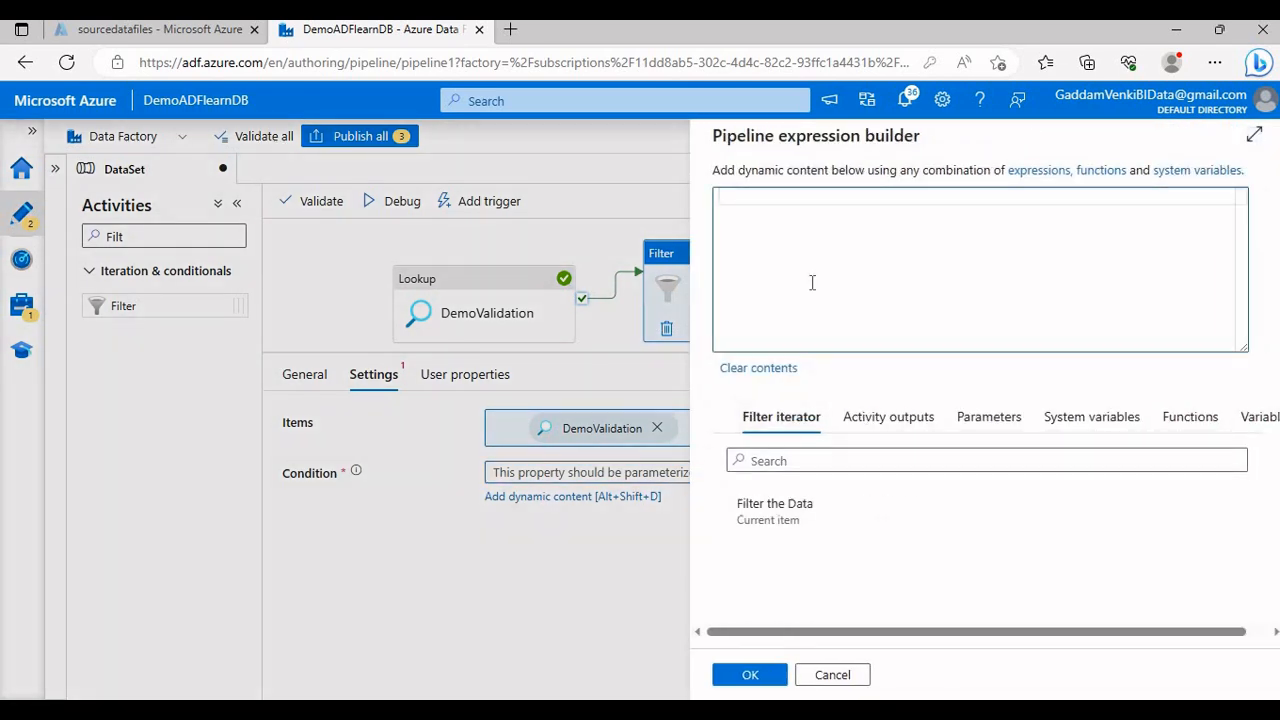
text(@starts)
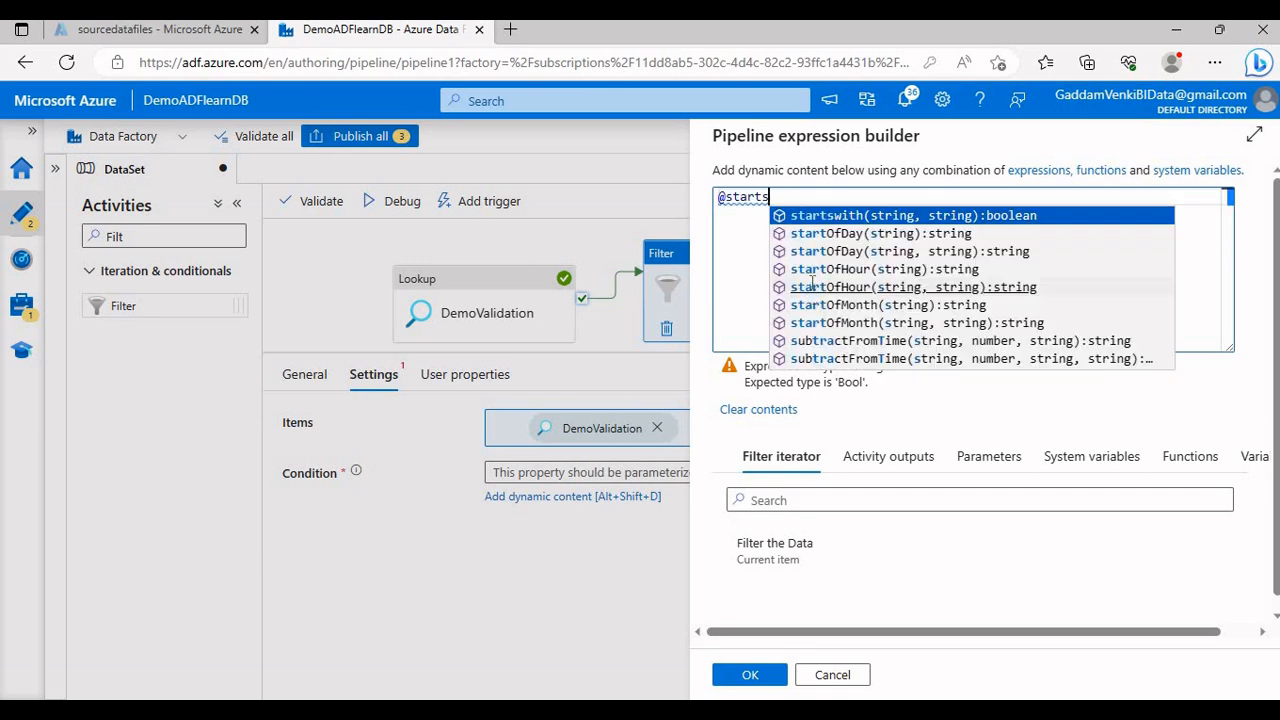
key(Return)
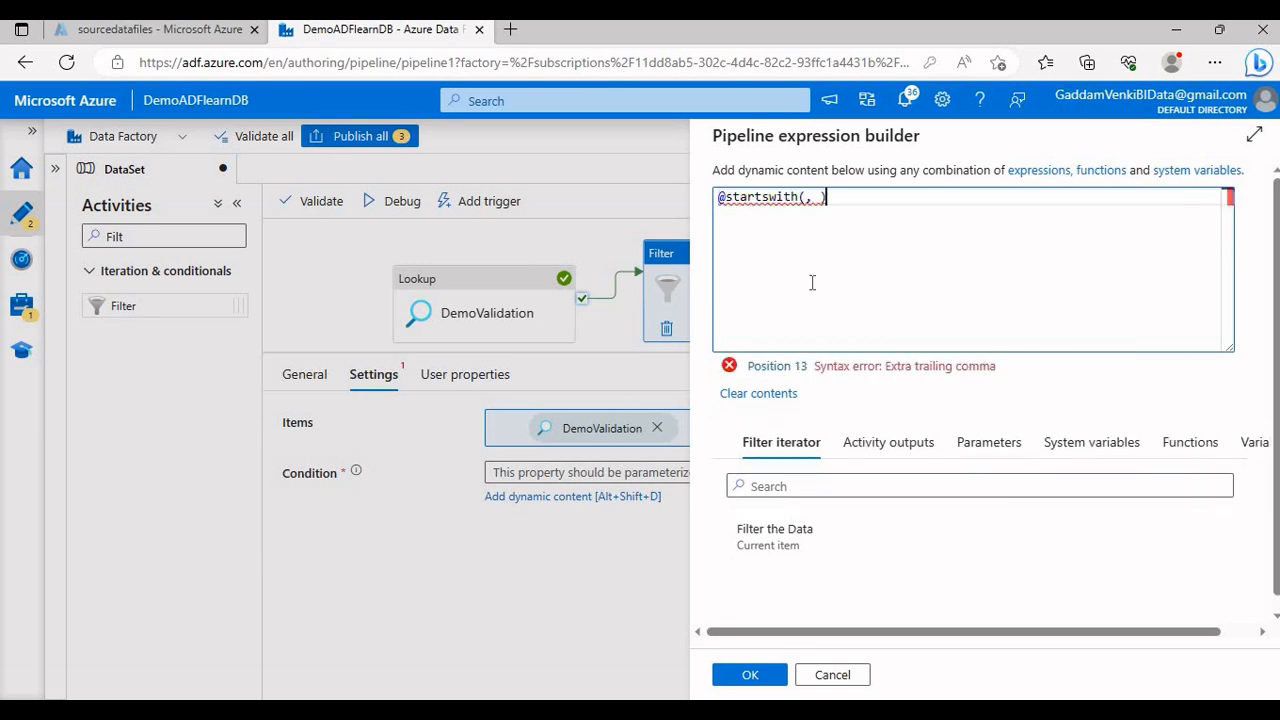
key(BackSpace)
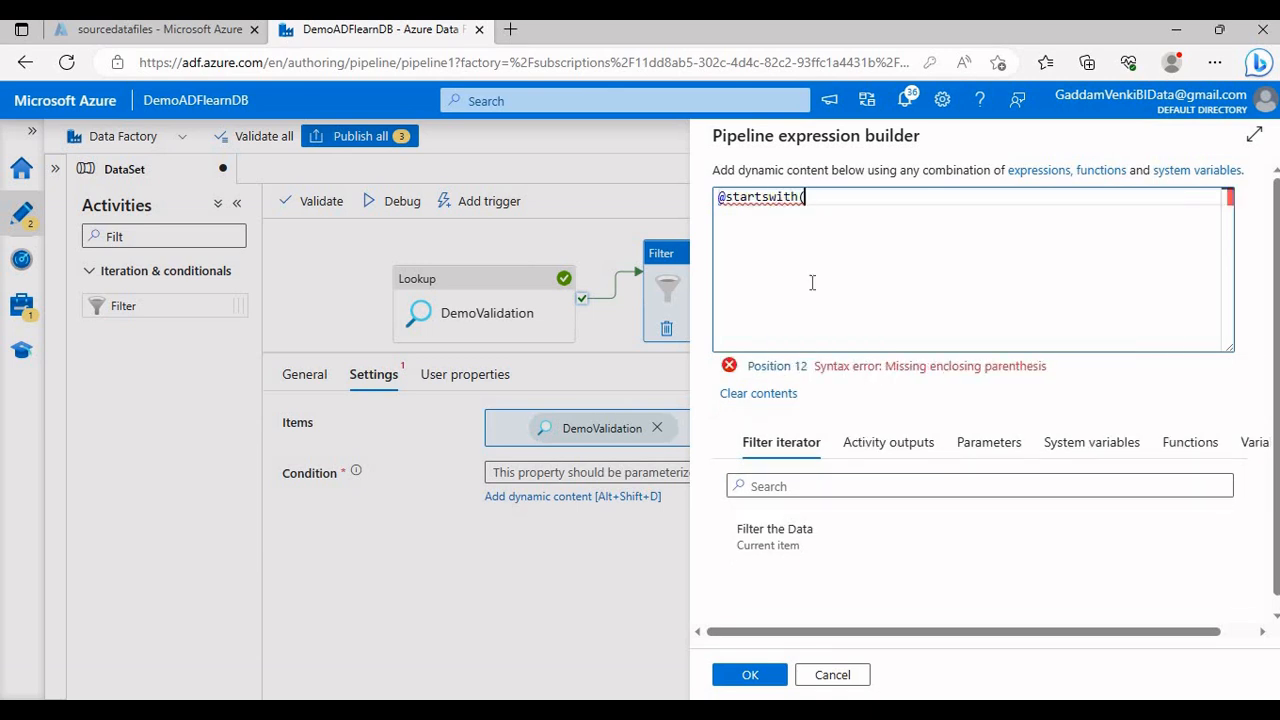
text(item)
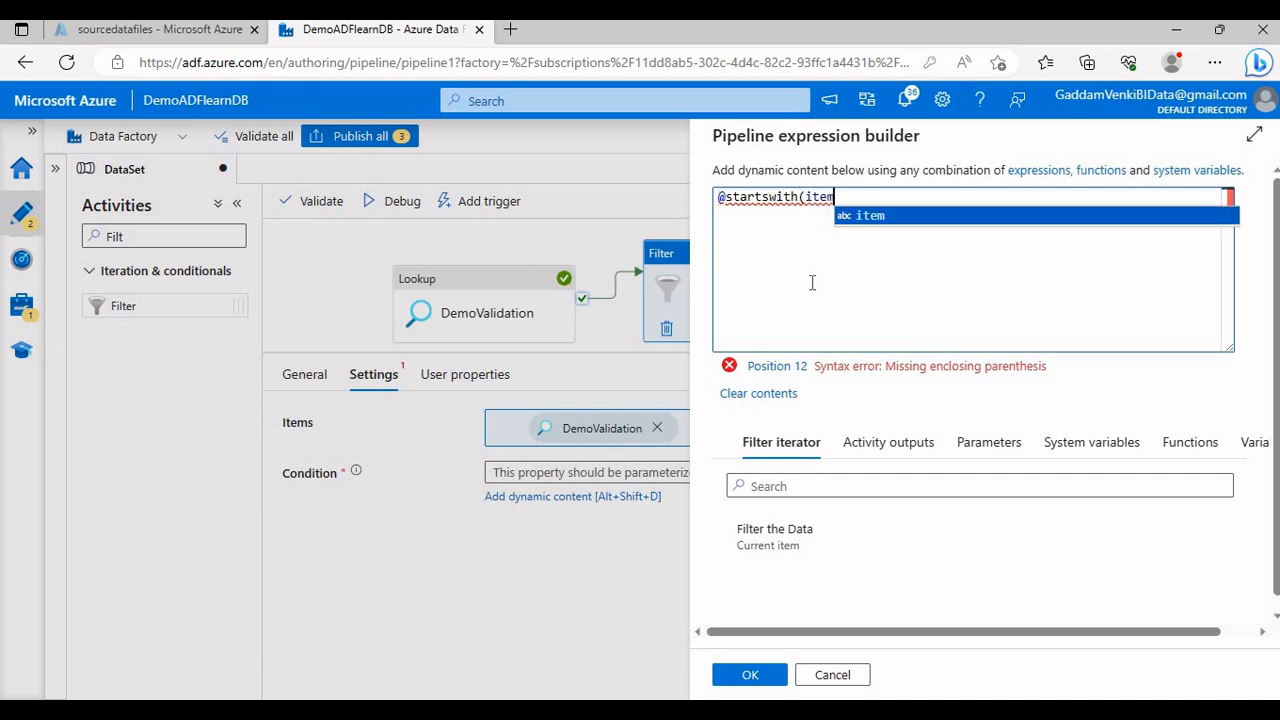
key(Return)
text(.Nam)
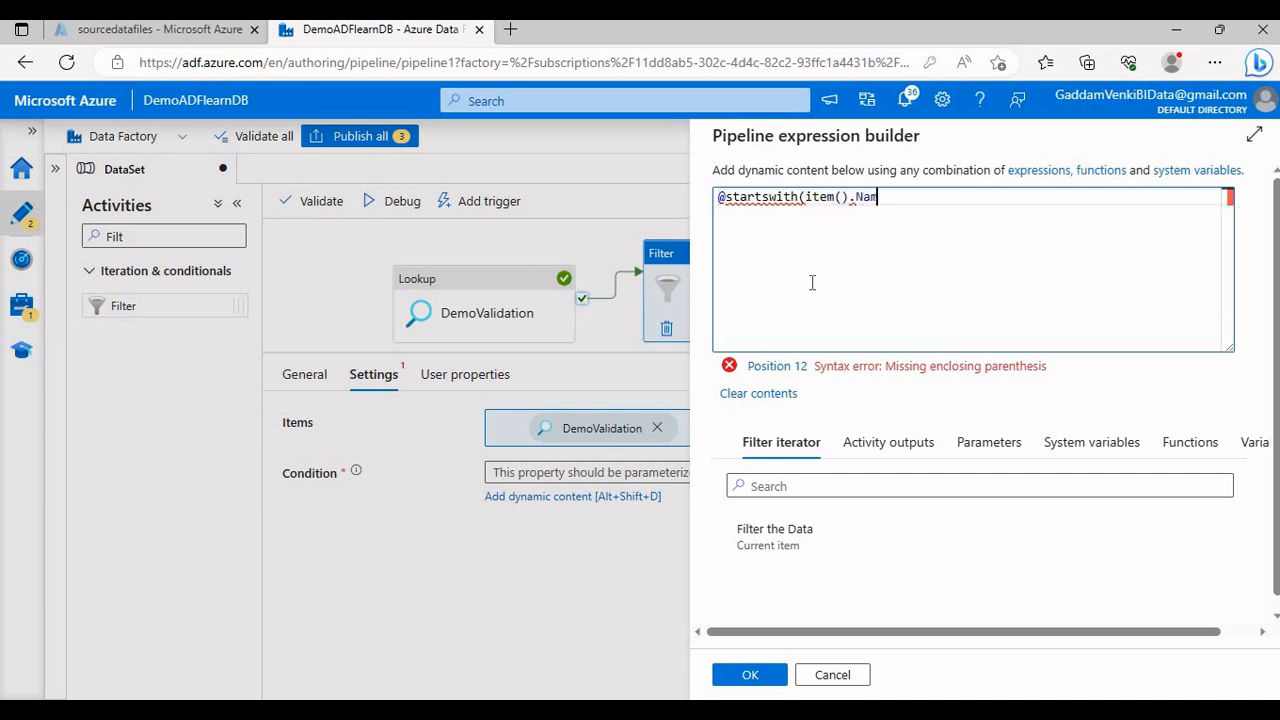
text(e)
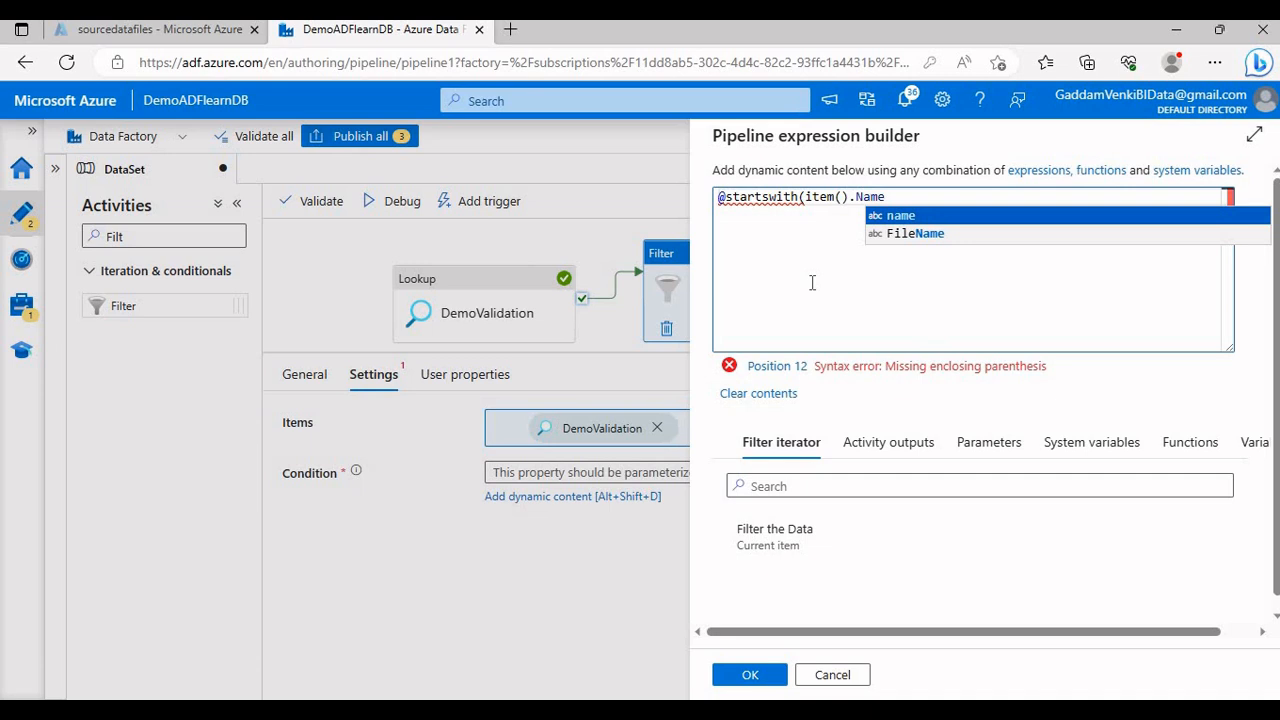
key(Down)
key(Return)
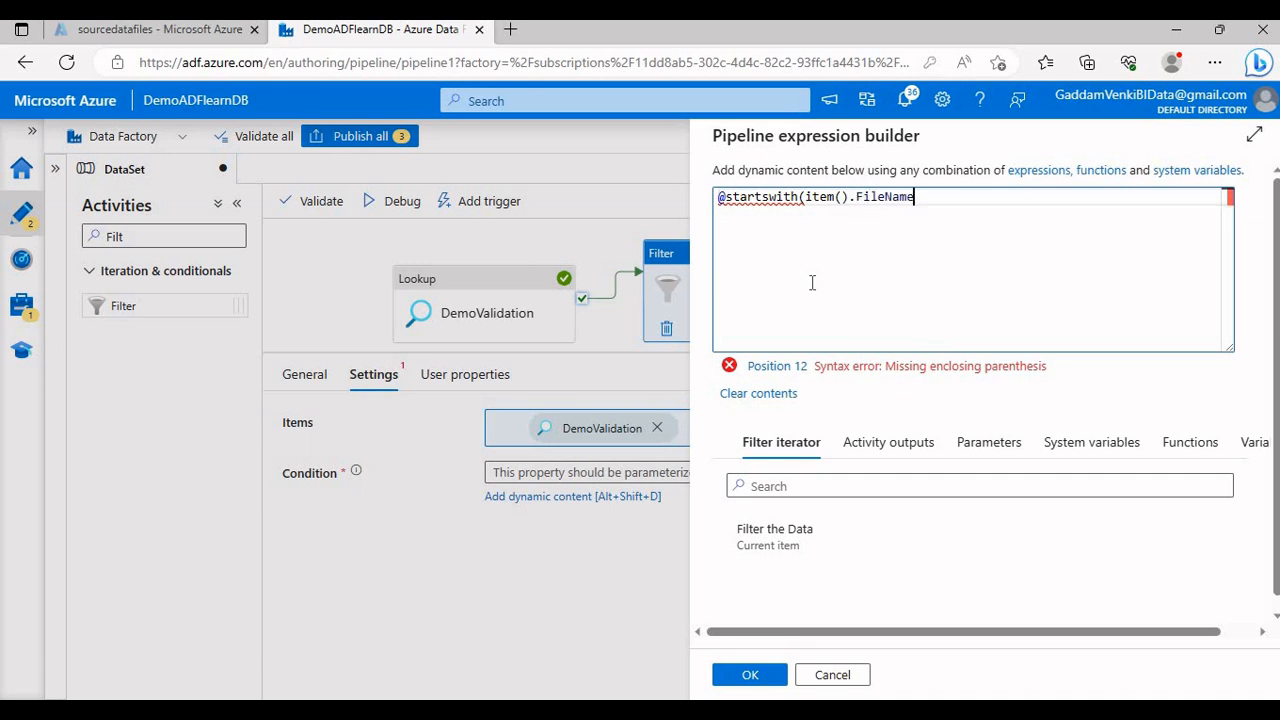
text(''))
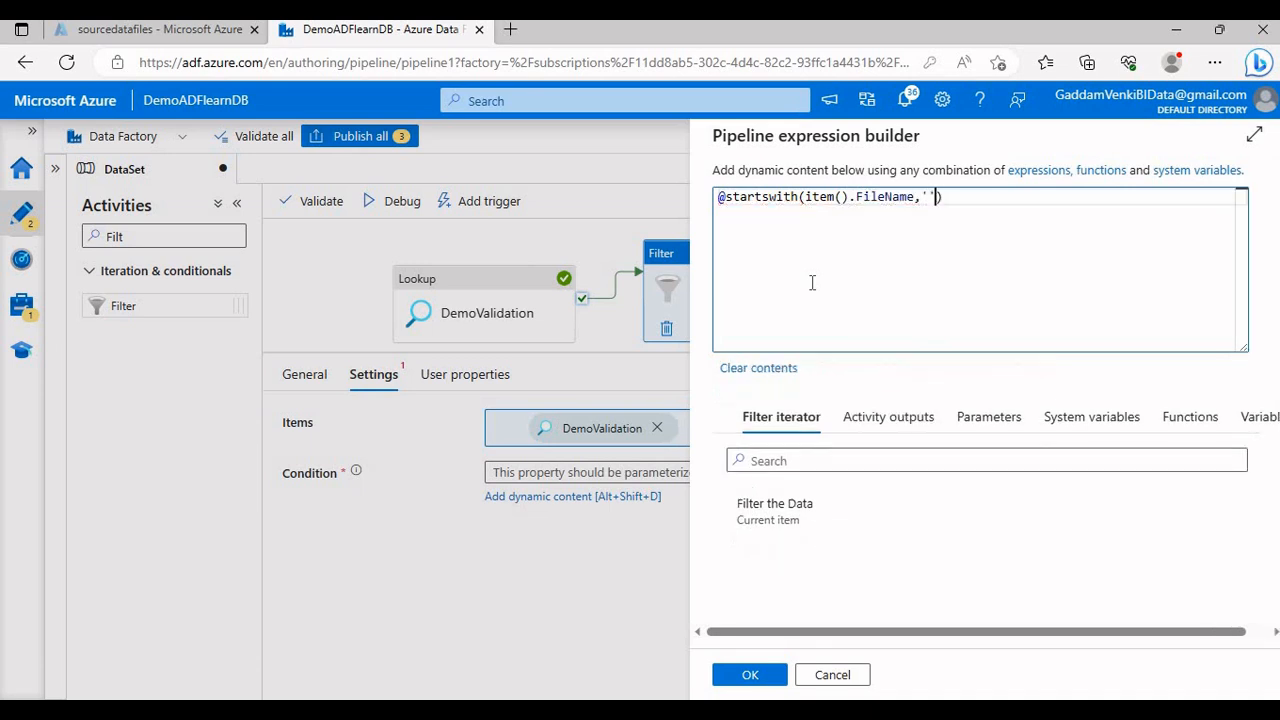
text(Dept_1)
drag(829, 198, 906, 199)
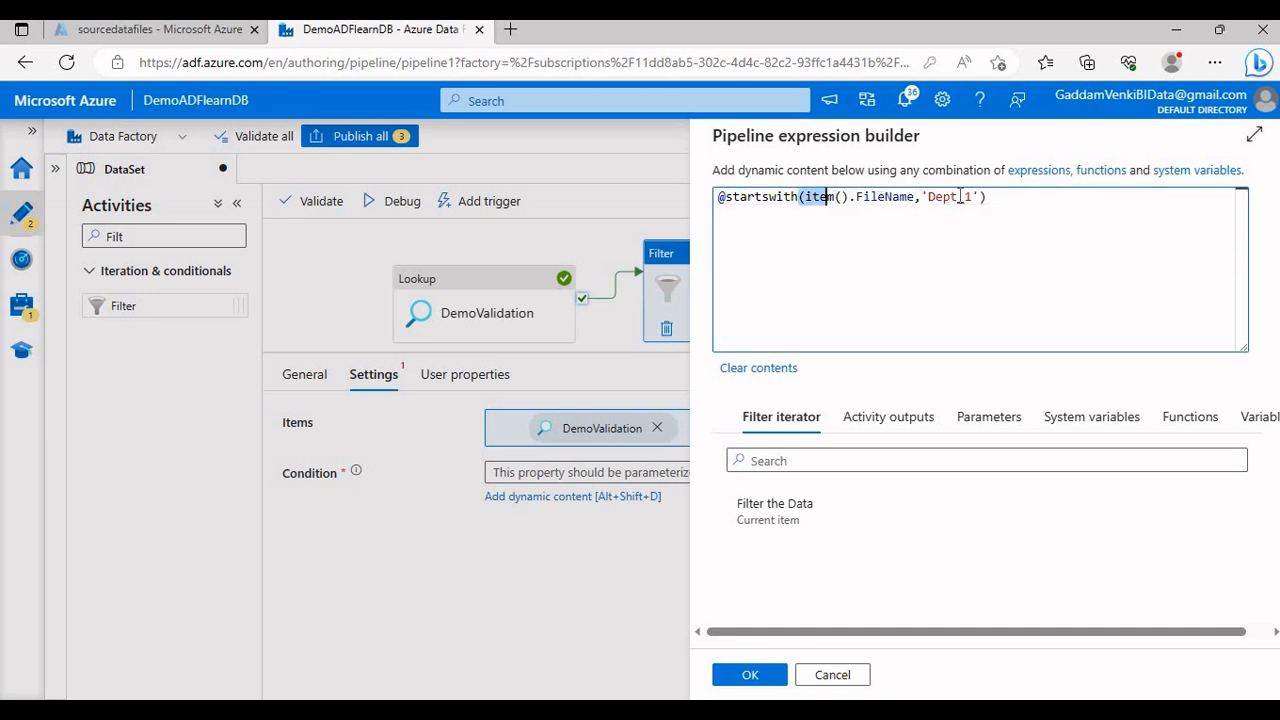
double_click(885, 199)
mouse_move(765, 196)
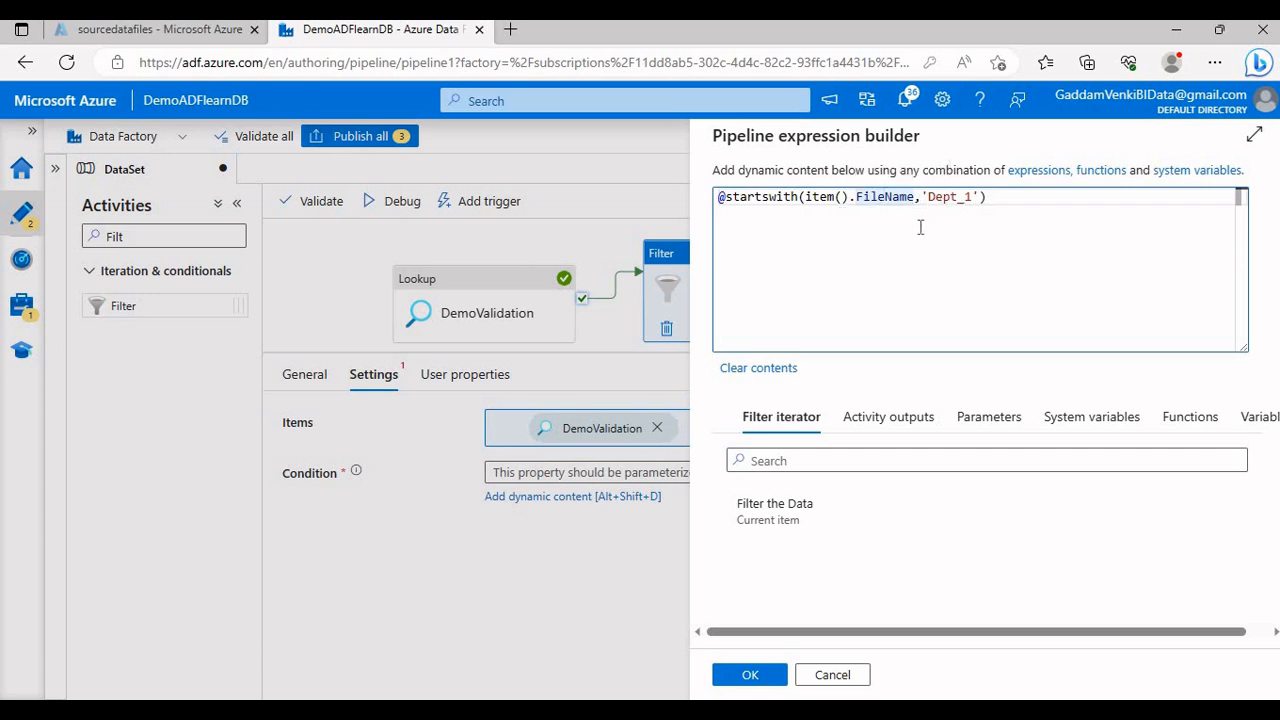
click(749, 679)
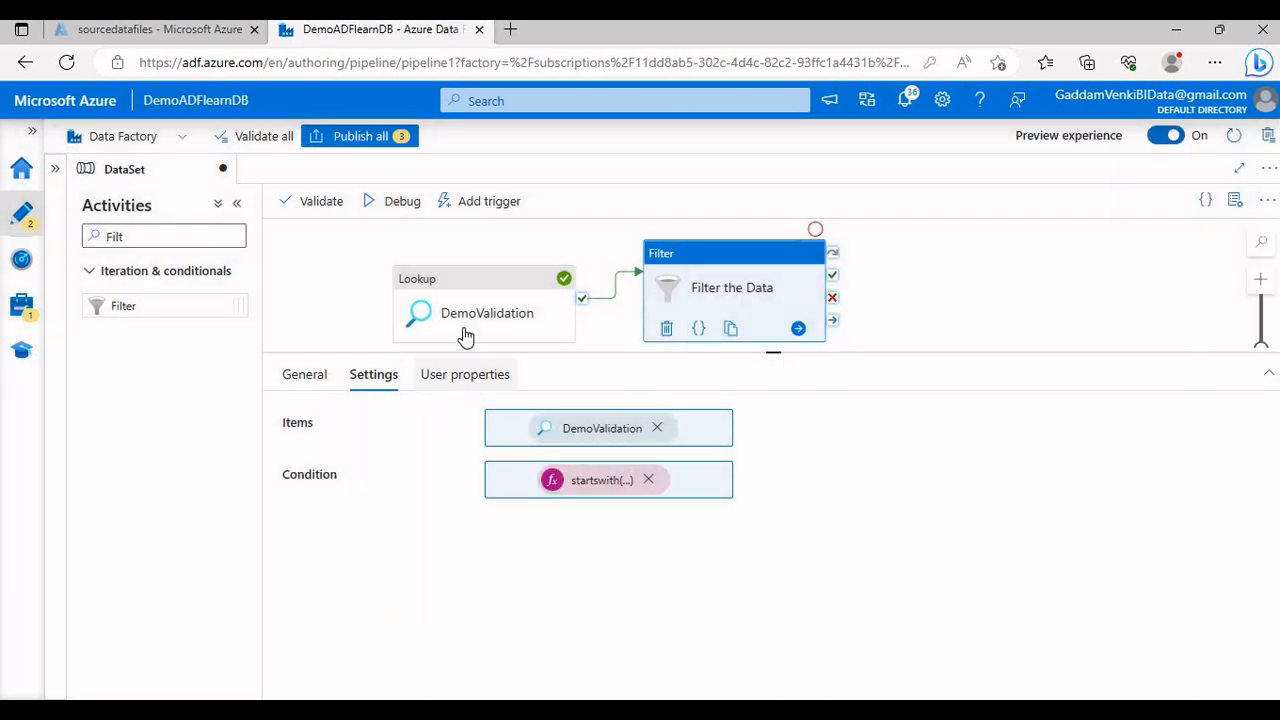
Run the pipeline in debug mode, refresh the activity runs, and check the row count in the DemoValidation output
click(398, 201)
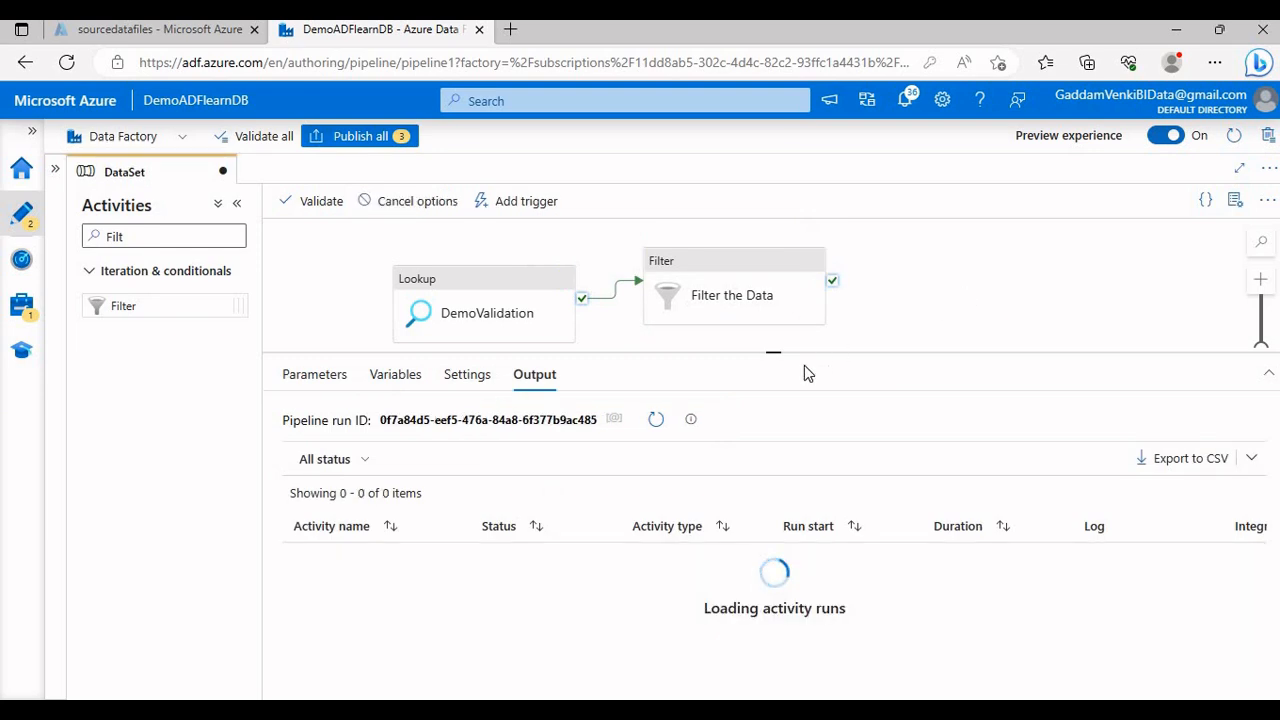
click(656, 421)
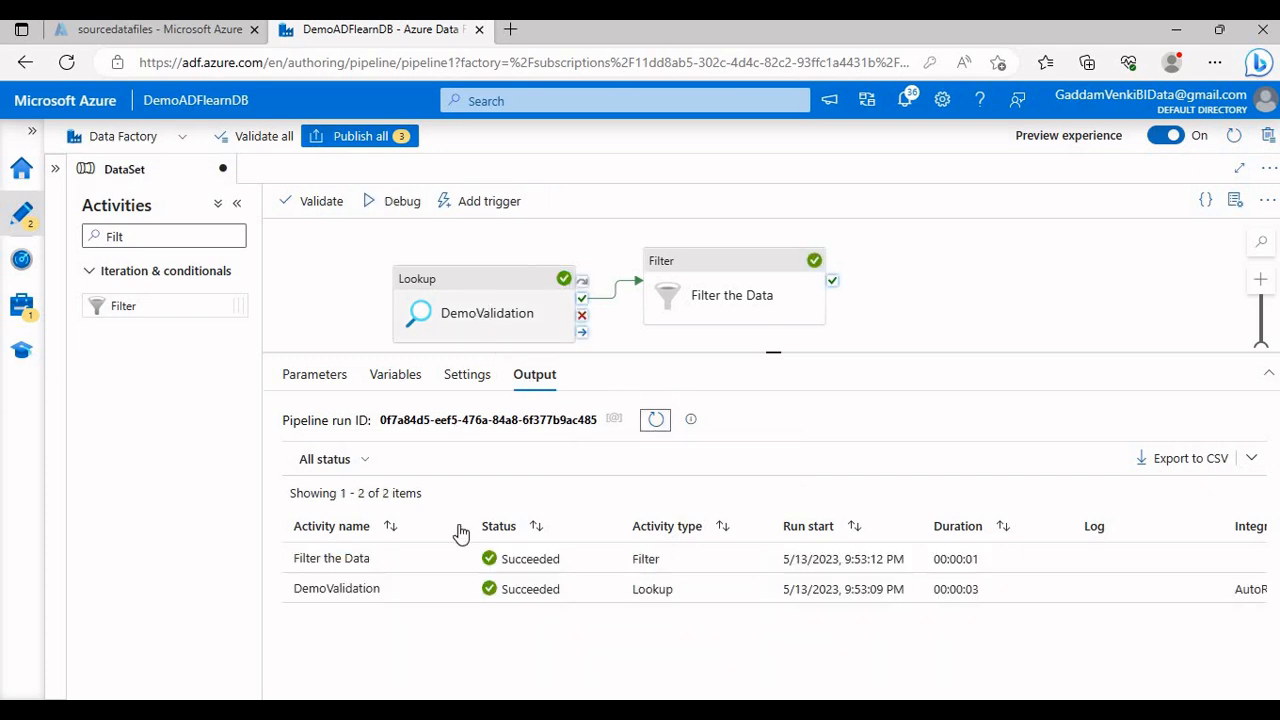
click(455, 588)
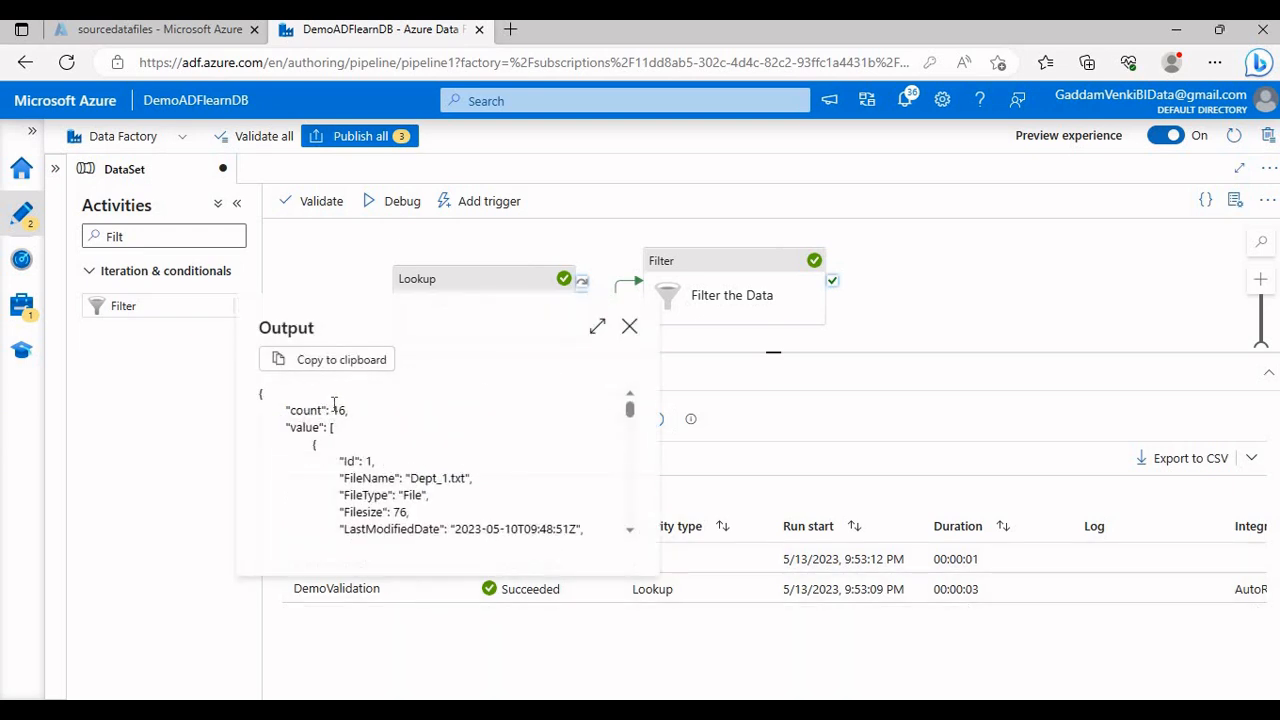
double_click(336, 410)
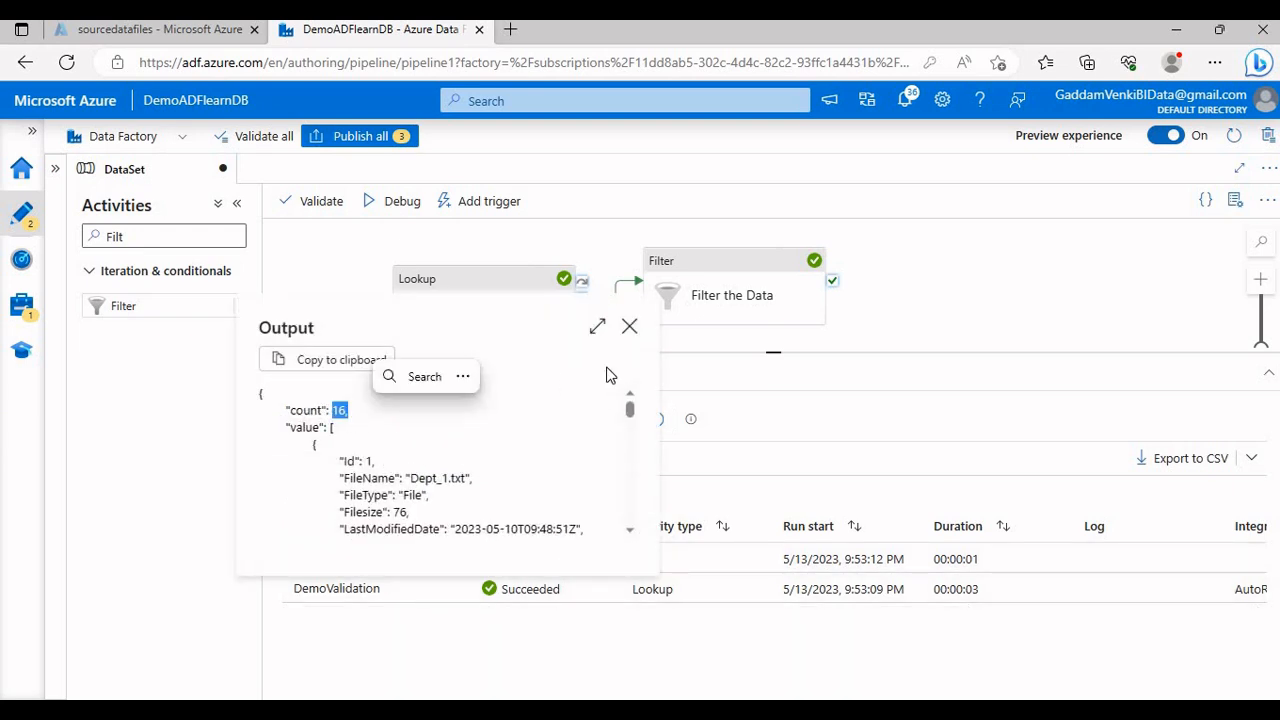
click(629, 326)
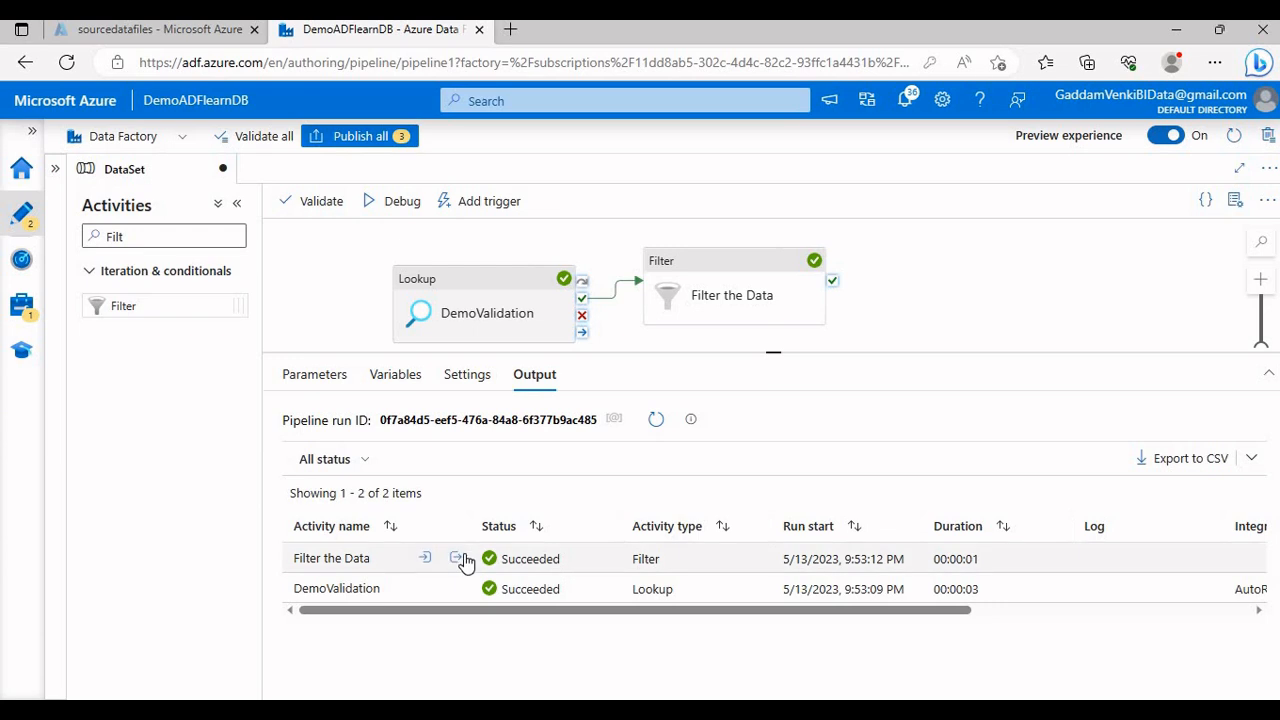
Open the debug output of Filter the Data, compare its ItemsCount and FilteredItemsCount fields, and enlarge the output view
click(456, 558)
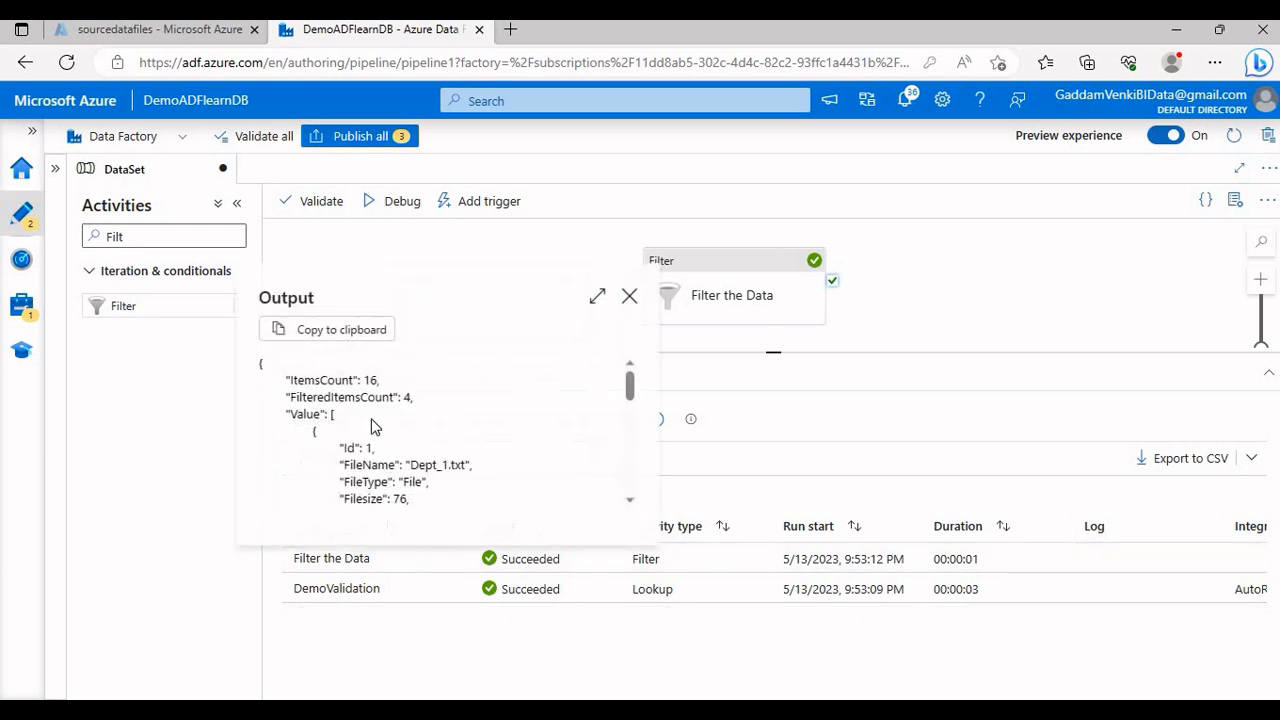
drag(413, 397, 291, 397)
click(294, 388)
drag(381, 380, 425, 400)
click(302, 397)
click(419, 396)
click(598, 301)
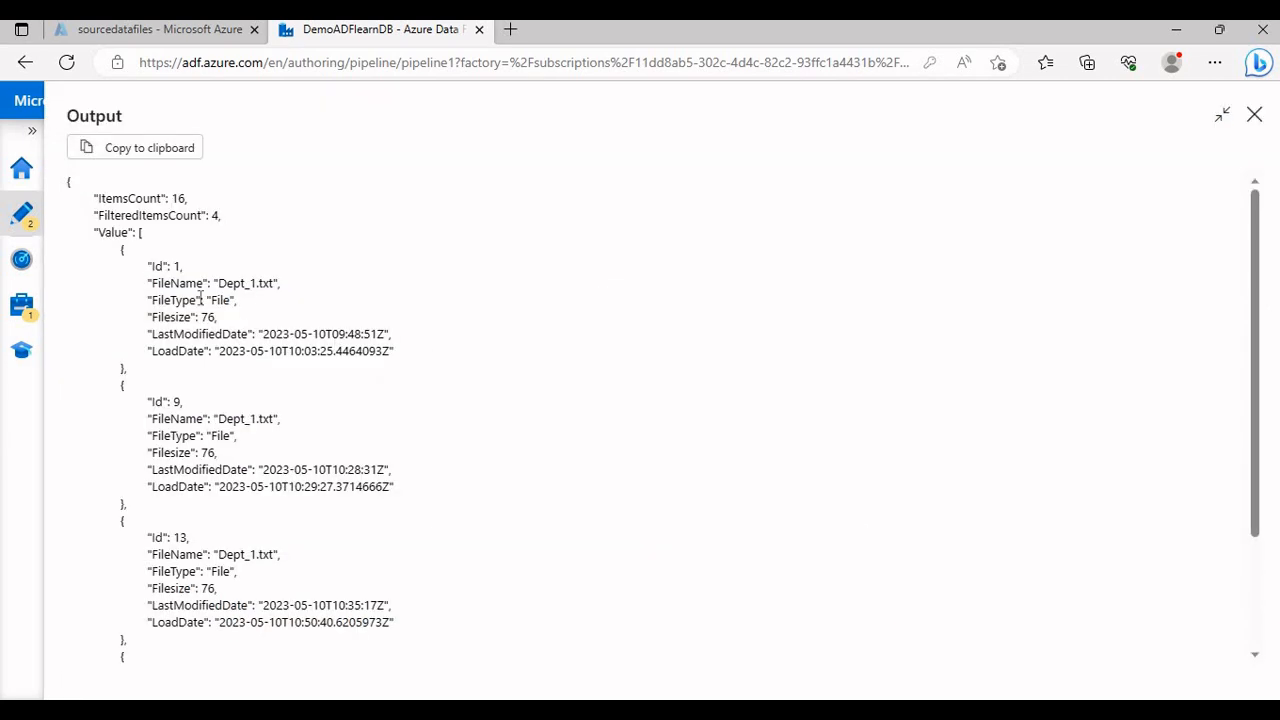
Examine each record in the Value array of the Filter the Data output, and close the output
drag(305, 349, 180, 283)
drag(182, 419, 311, 487)
scroll(191, 425, down, 3)
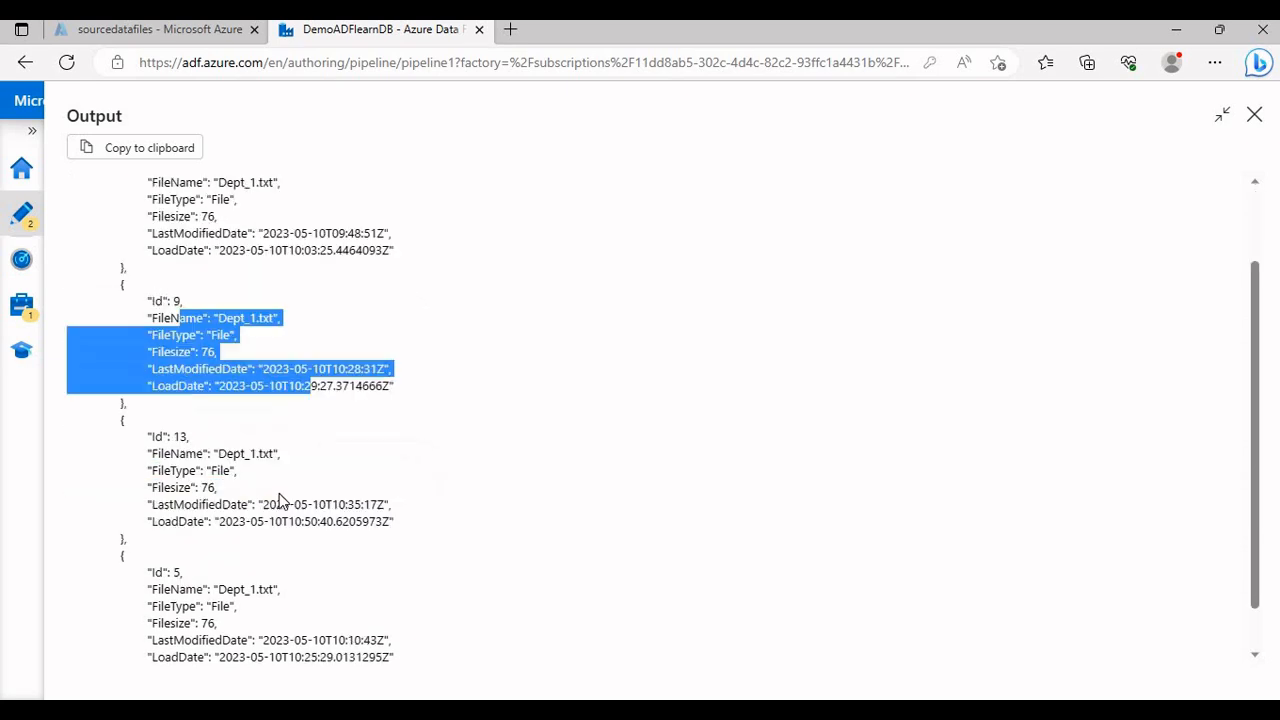
drag(150, 400, 289, 468)
drag(152, 519, 289, 604)
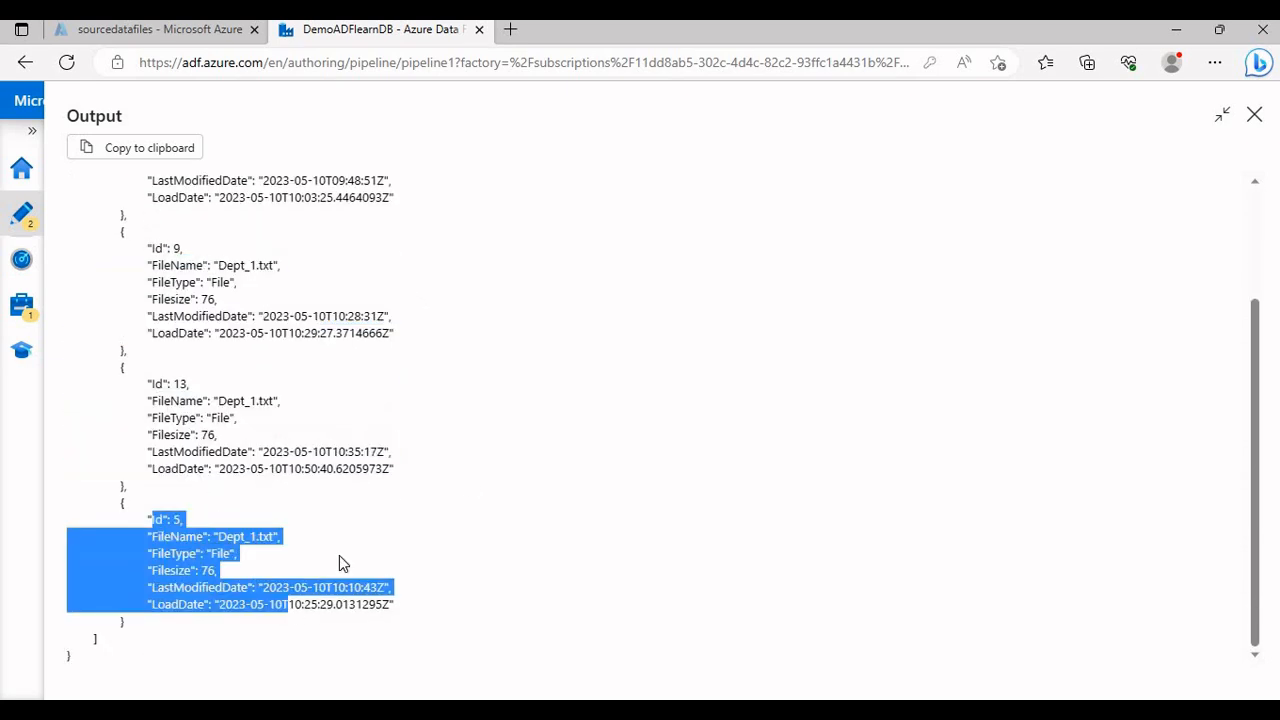
scroll(931, 311, up, 3)
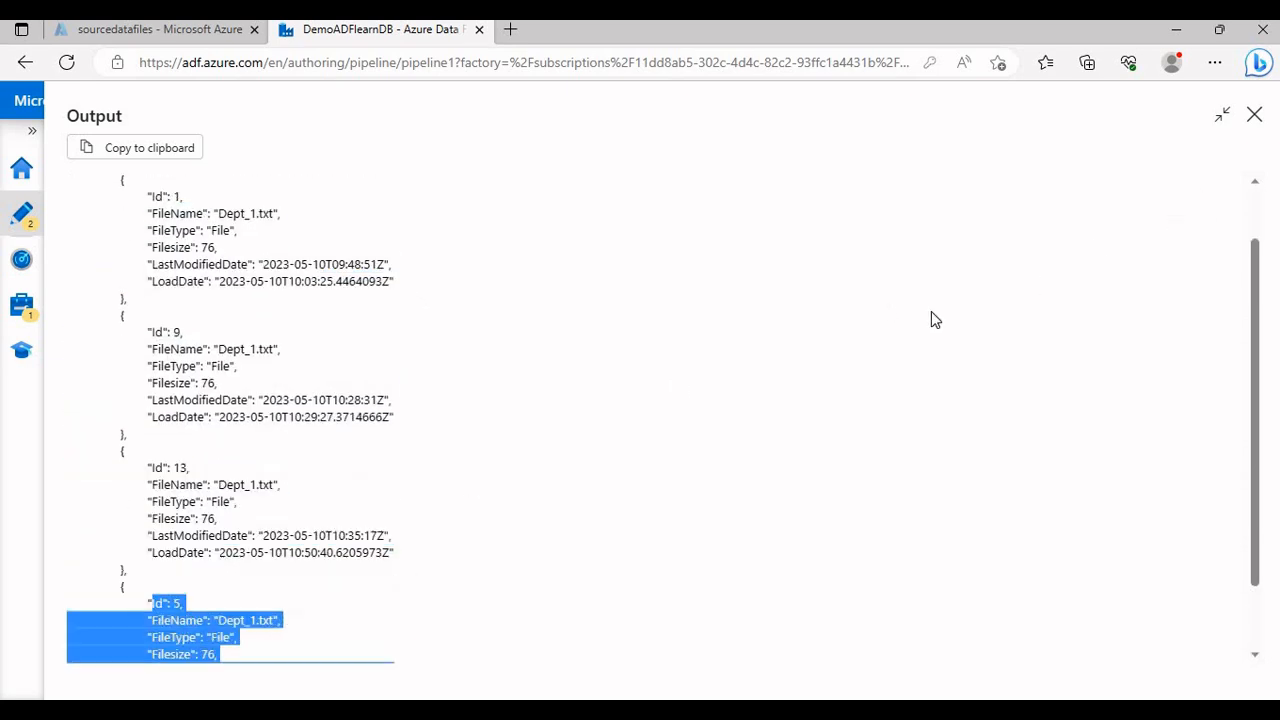
click(1254, 114)
Reopen the DemoValidation output, look through its unfiltered rows for comparison, and close it
click(495, 288)
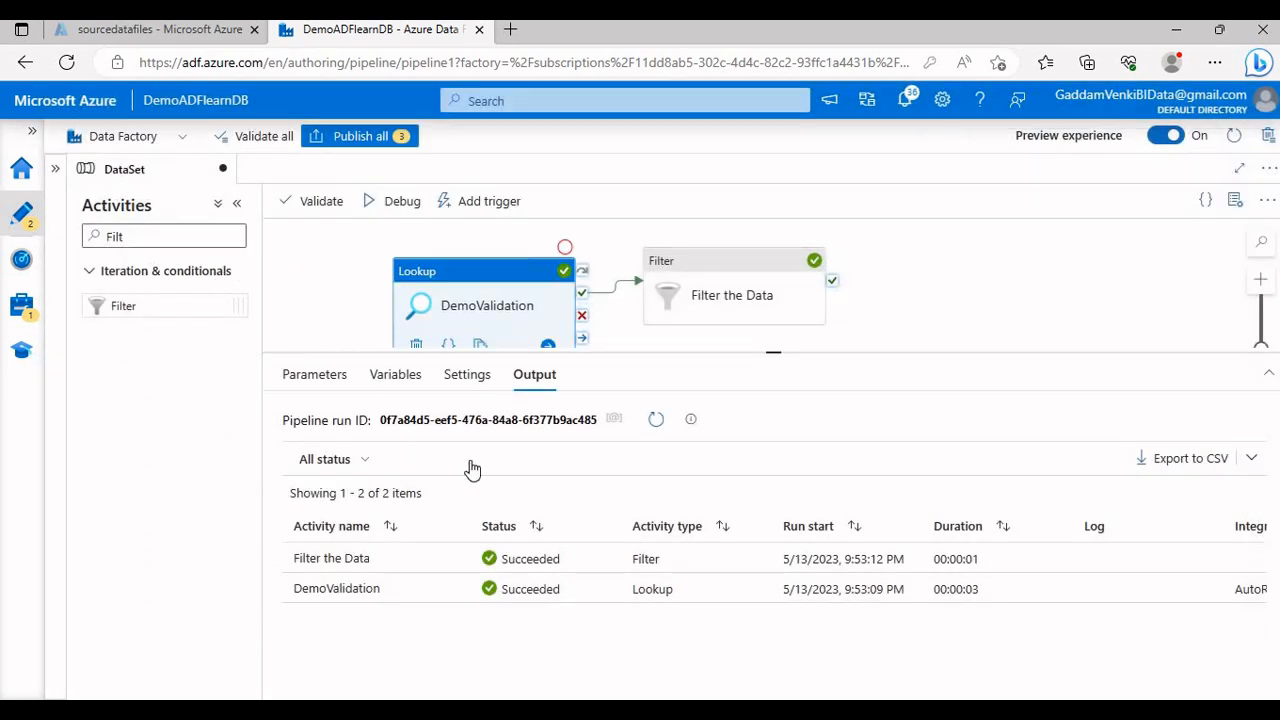
click(363, 314)
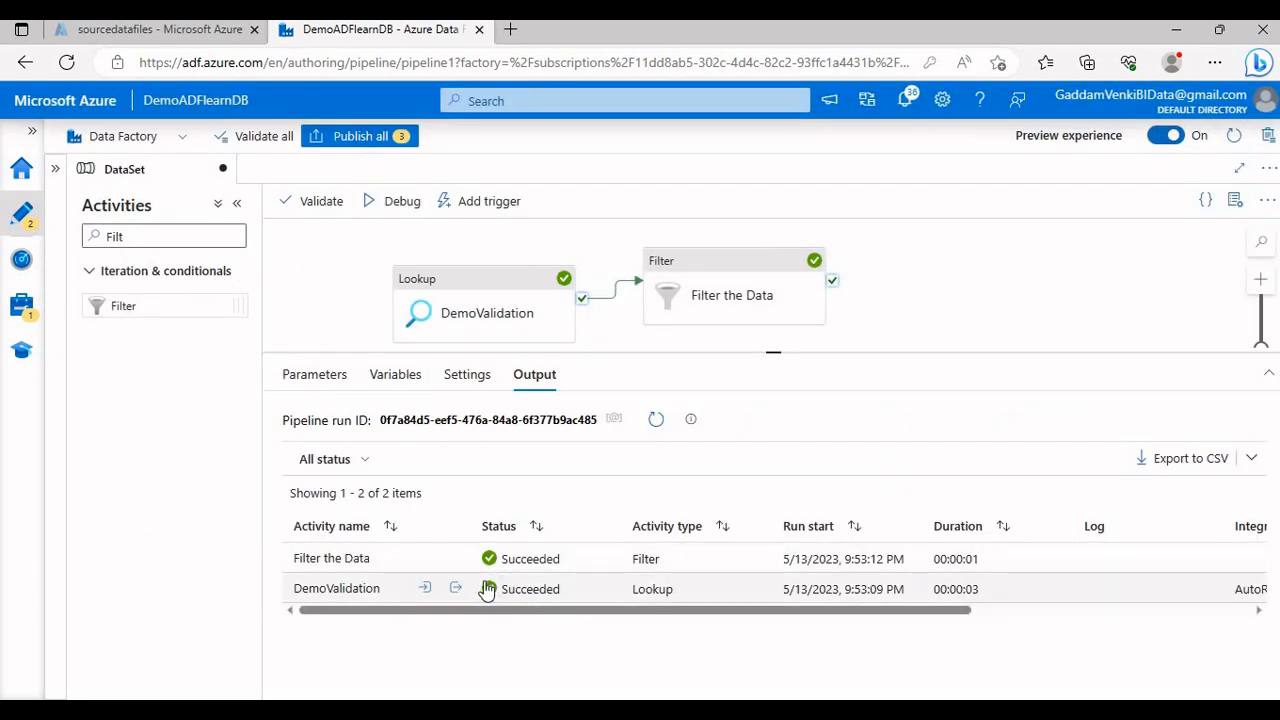
click(462, 589)
scroll(450, 460, down, 6)
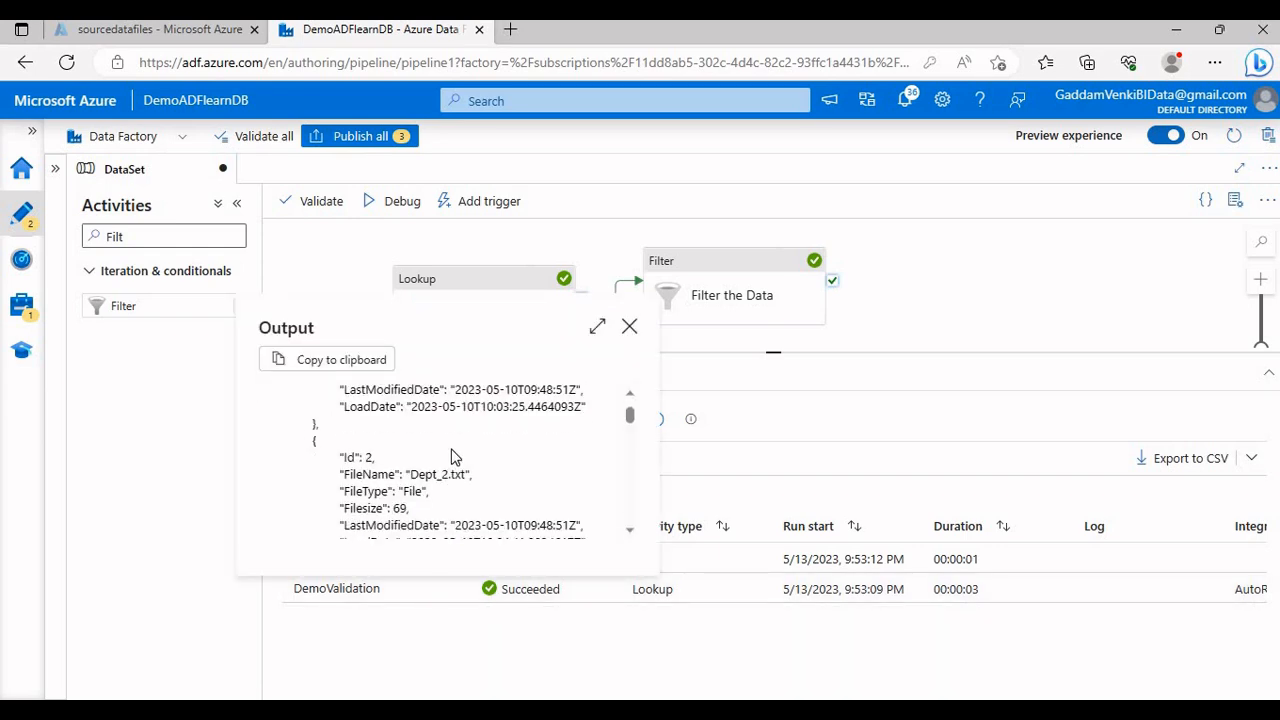
scroll(462, 450, down, 4)
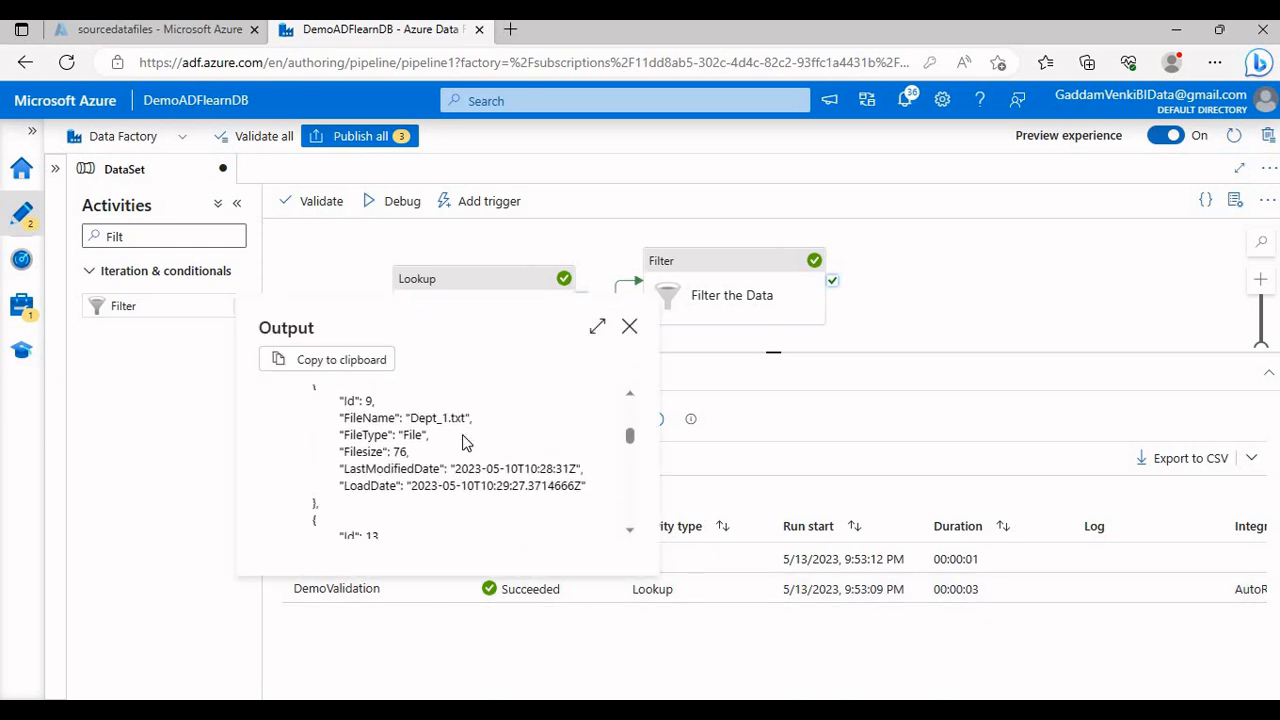
scroll(464, 443, up, 10)
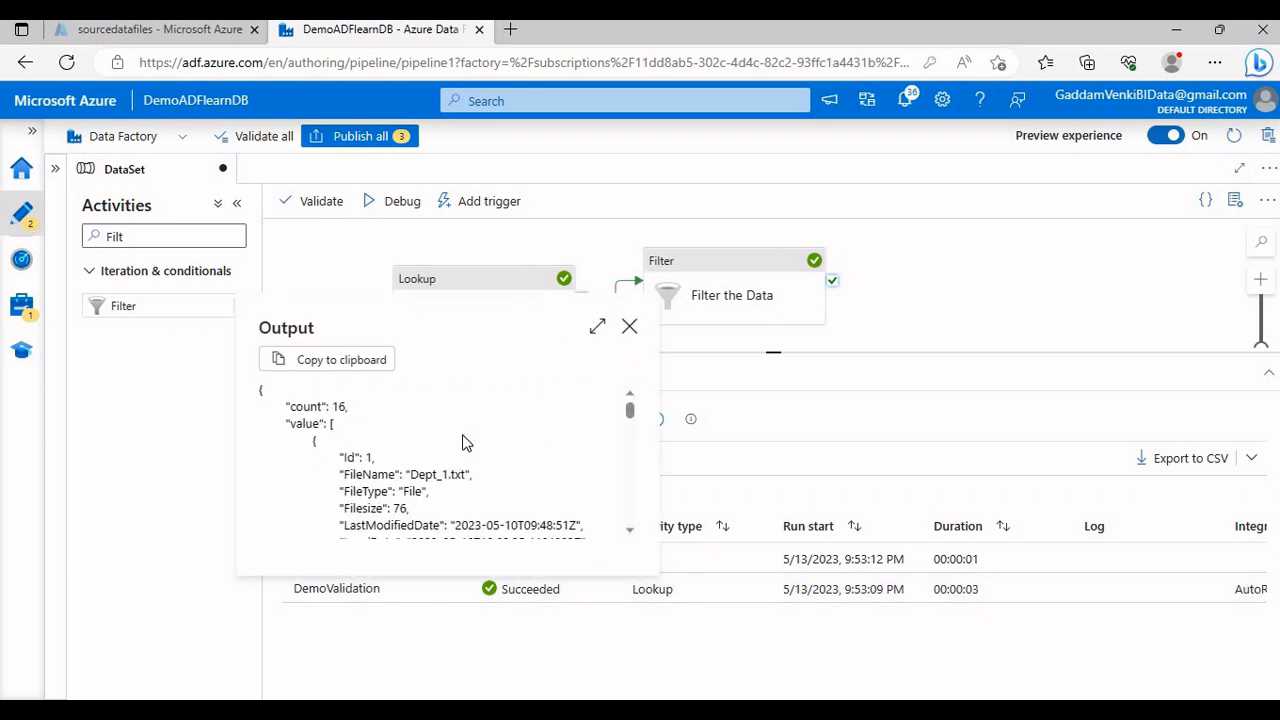
click(630, 328)
Review the Items and Condition expressions of Filter the Data without changing them
click(729, 279)
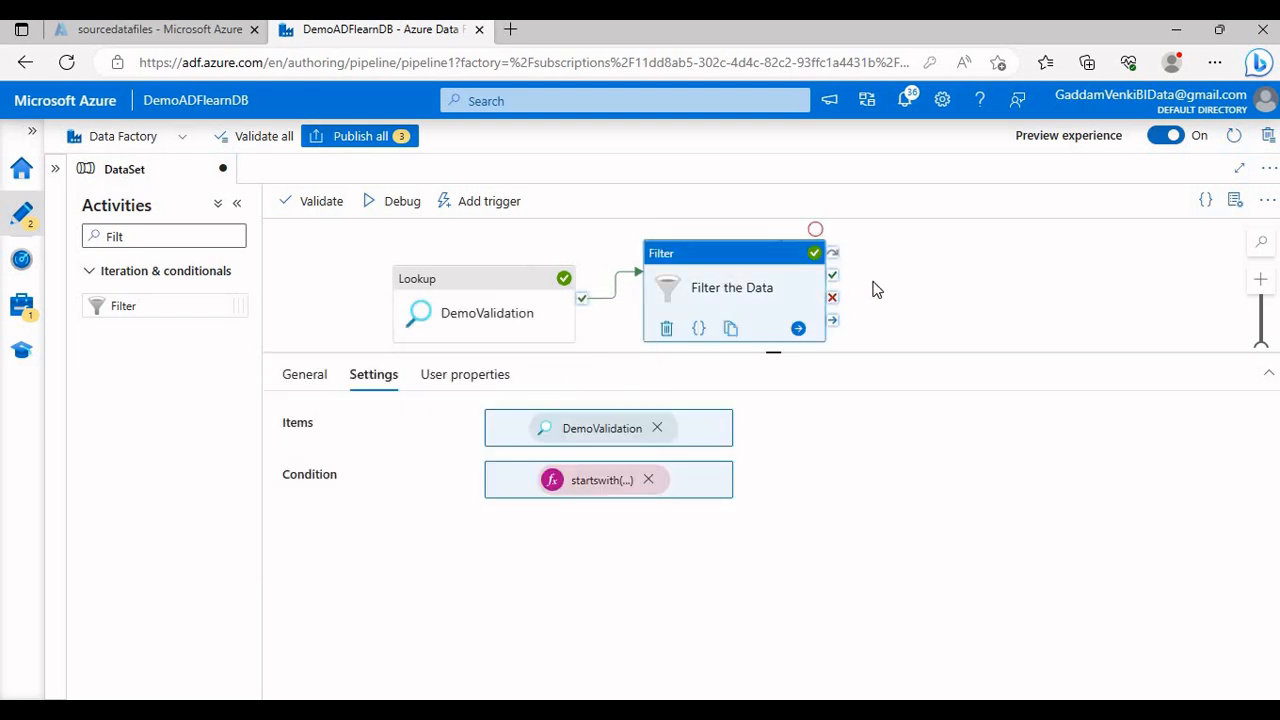
click(575, 429)
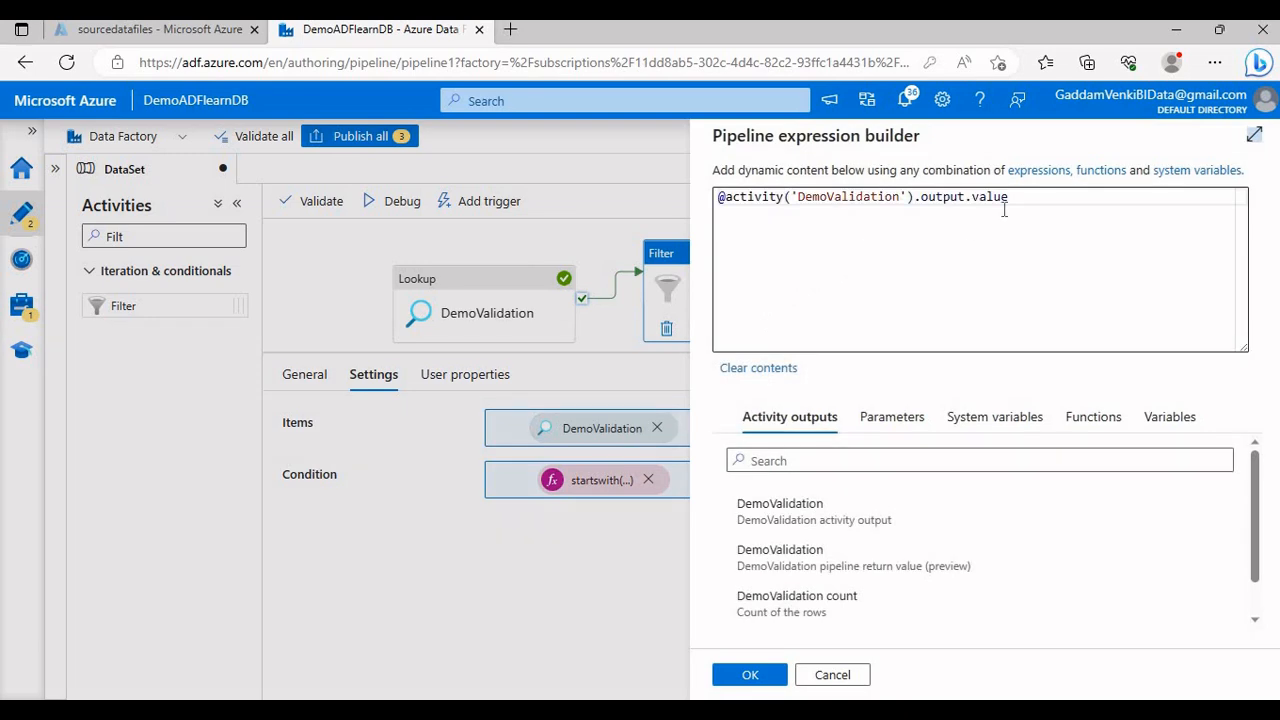
click(826, 674)
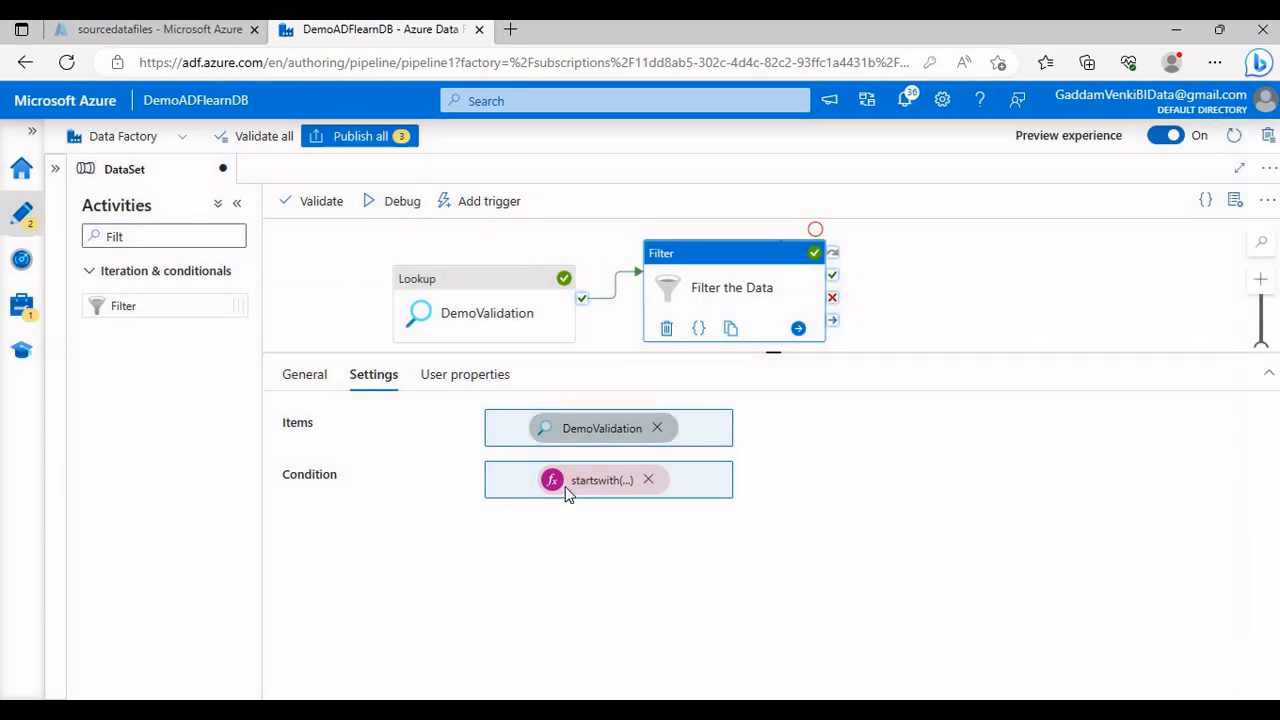
click(650, 478)
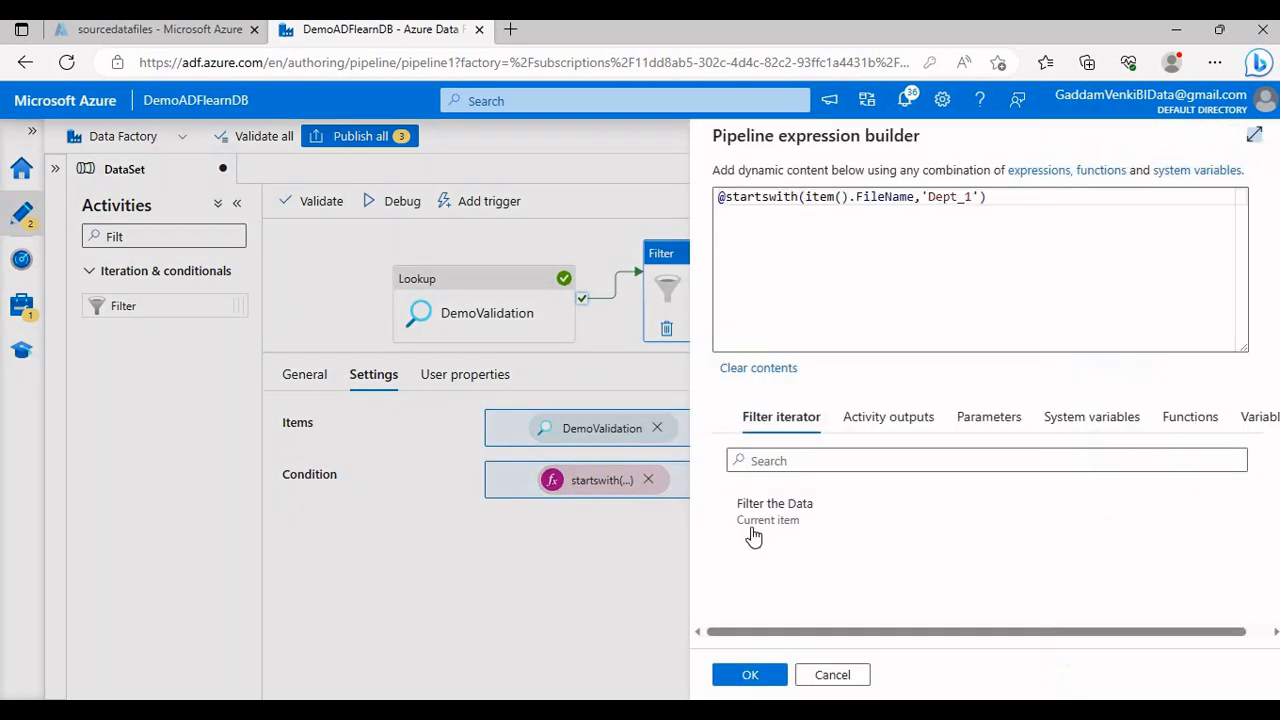
click(840, 677)
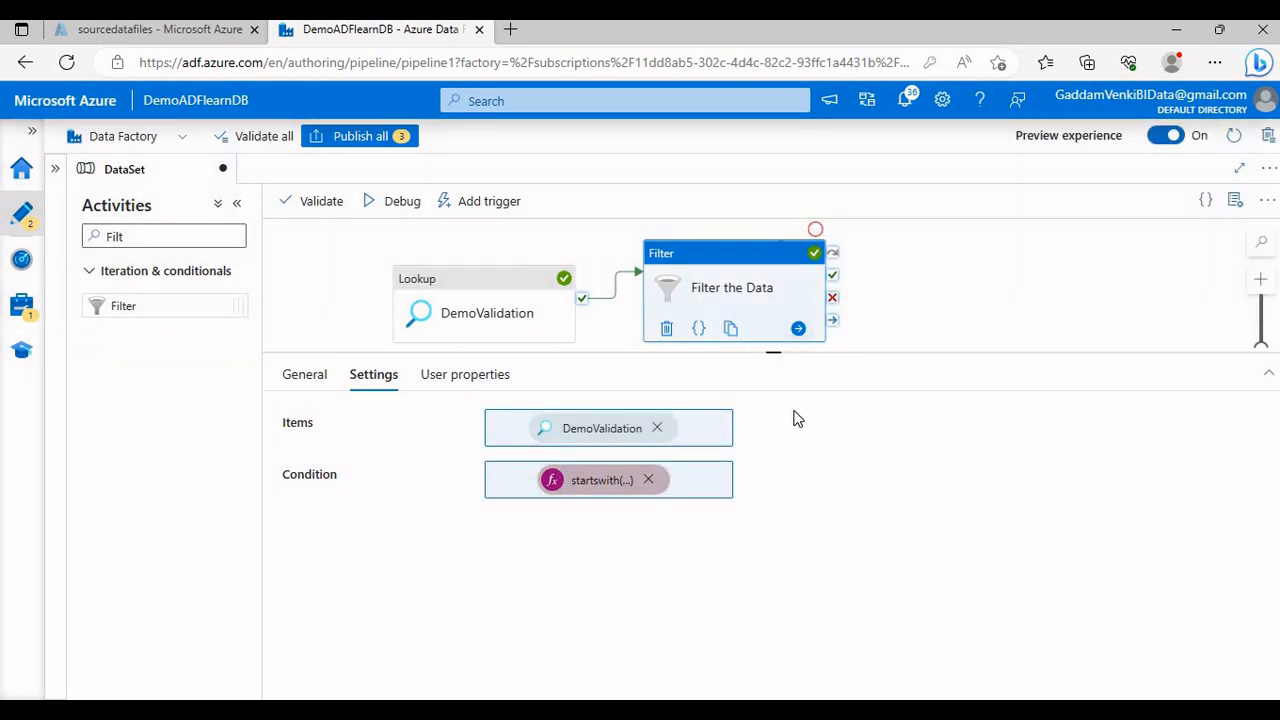
Find the ForEach activity, add it to the canvas, and connect it on success after Filter the Data
click(115, 236)
double_click(115, 236)
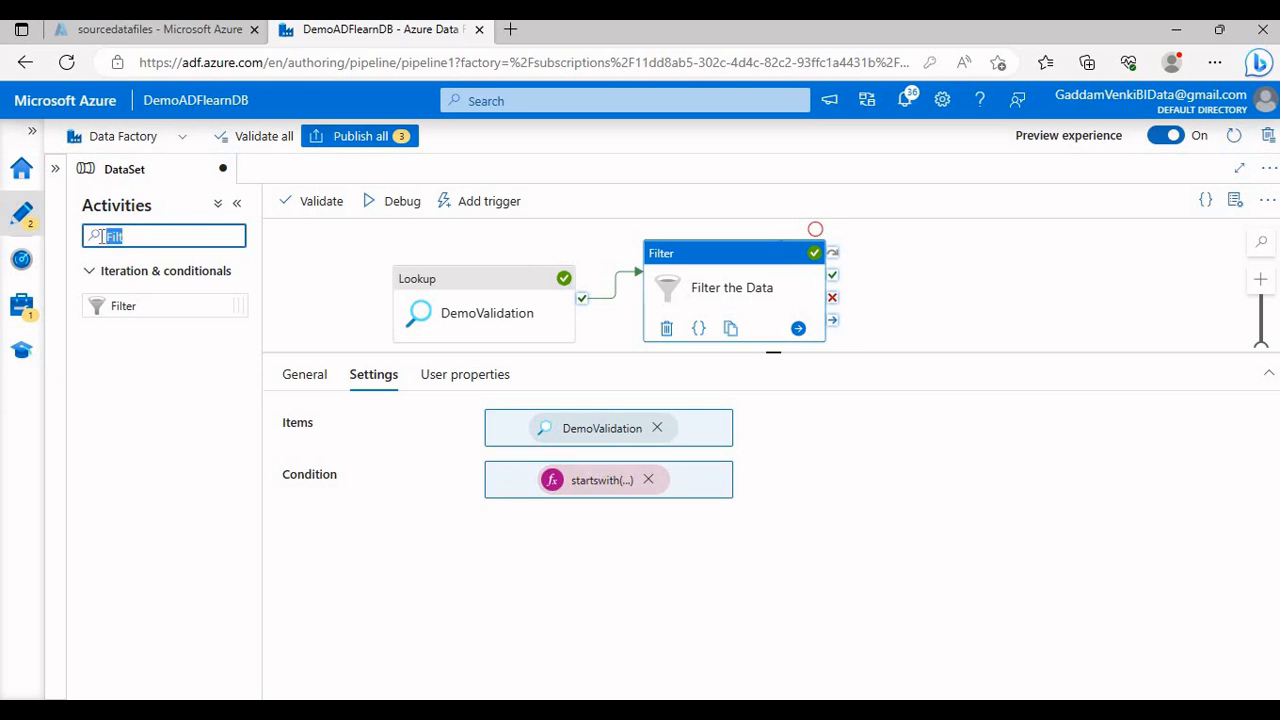
text(For)
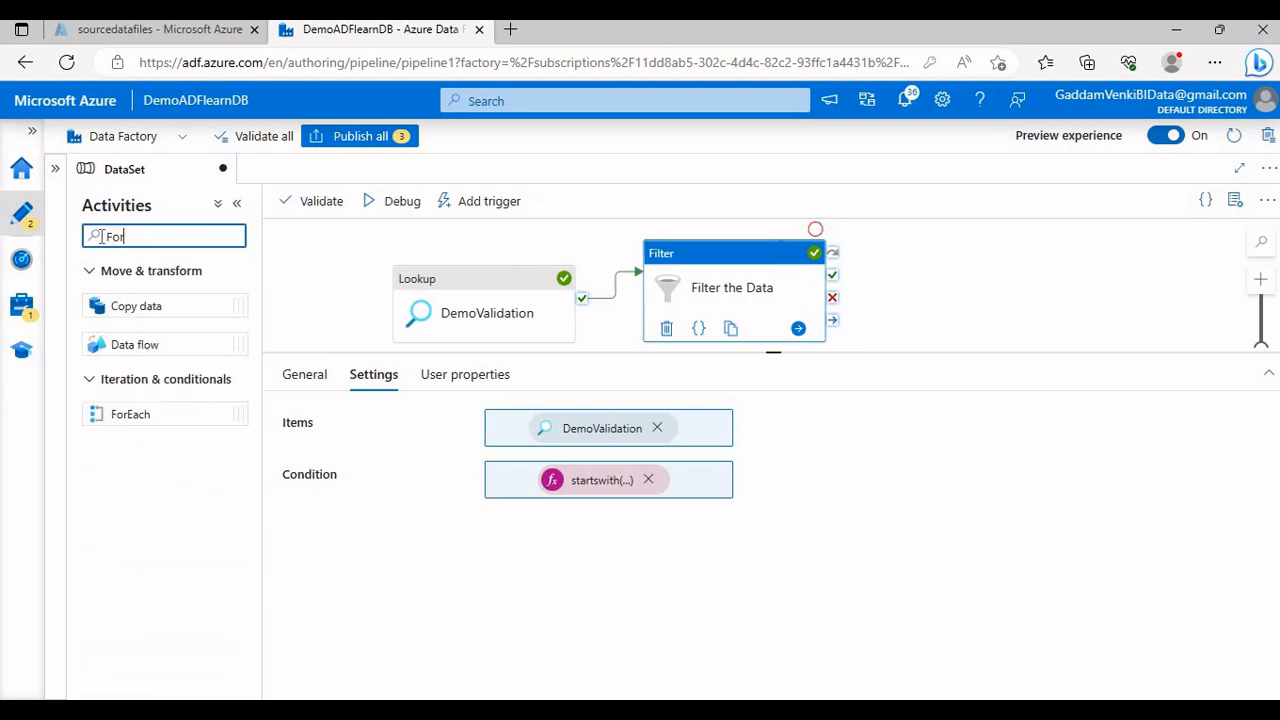
mouse_move(127, 412)
mouse_down()
mouse_move(390, 427)
mouse_move(903, 291)
mouse_move(818, 299)
mouse_move(927, 298)
mouse_up()
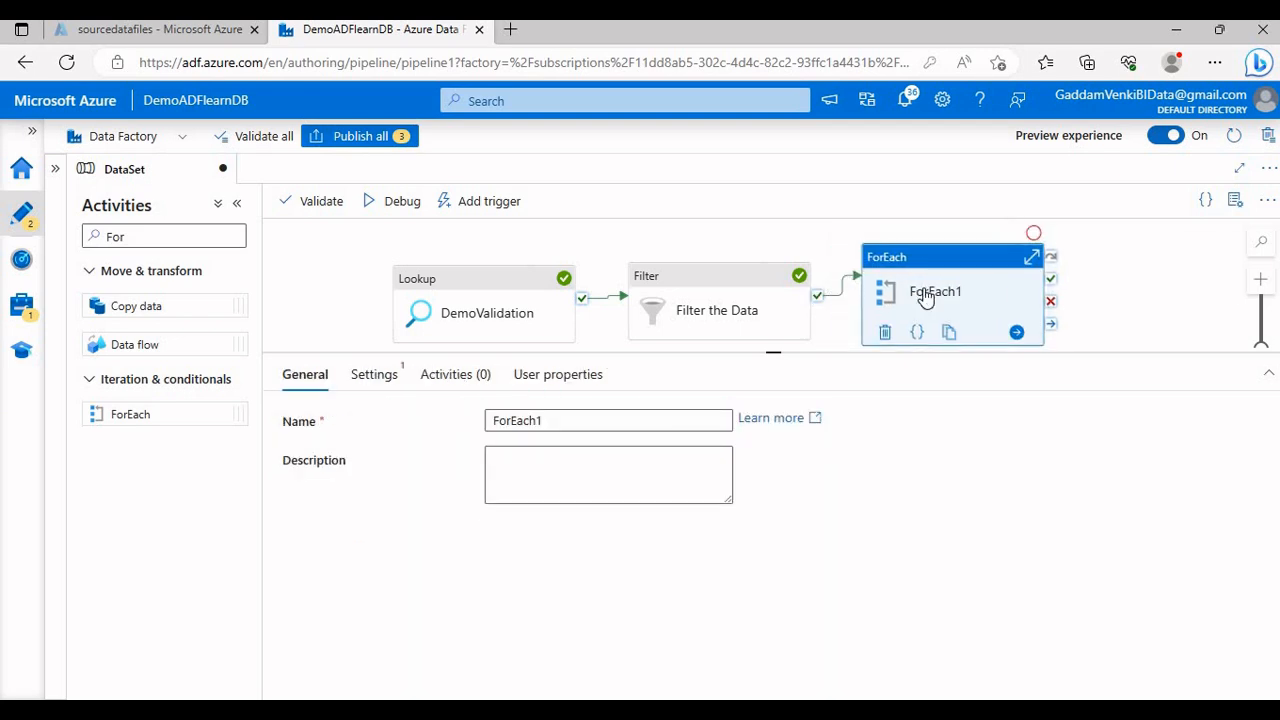
Rename the ForEach activity as Loop the Records
click(604, 420)
key(ctrl+a)
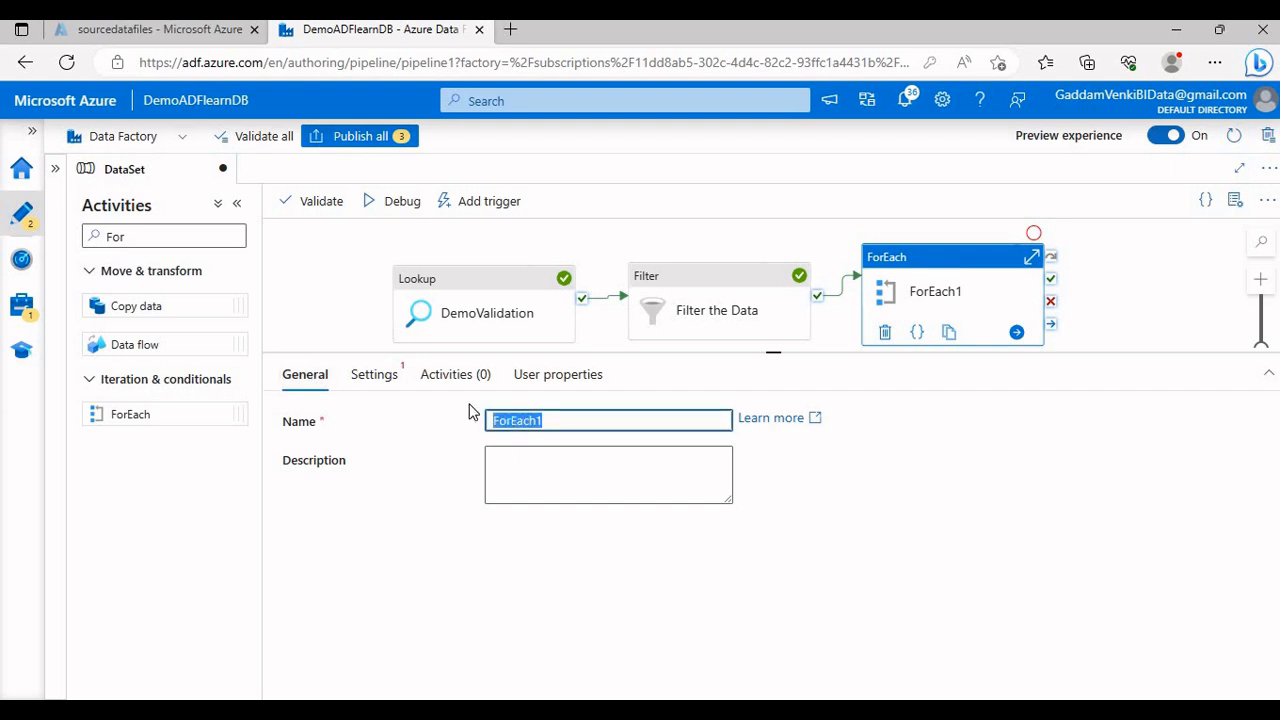
text(Loop the Records)
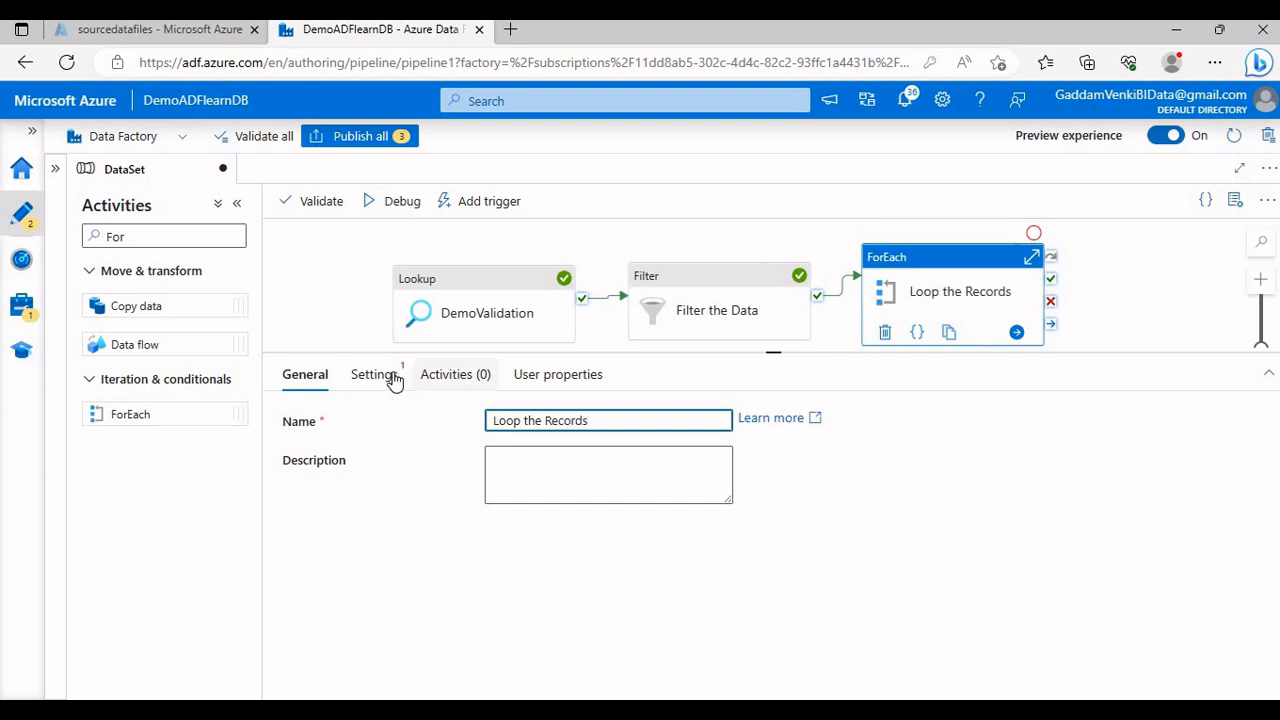
click(378, 374)
click(492, 419)
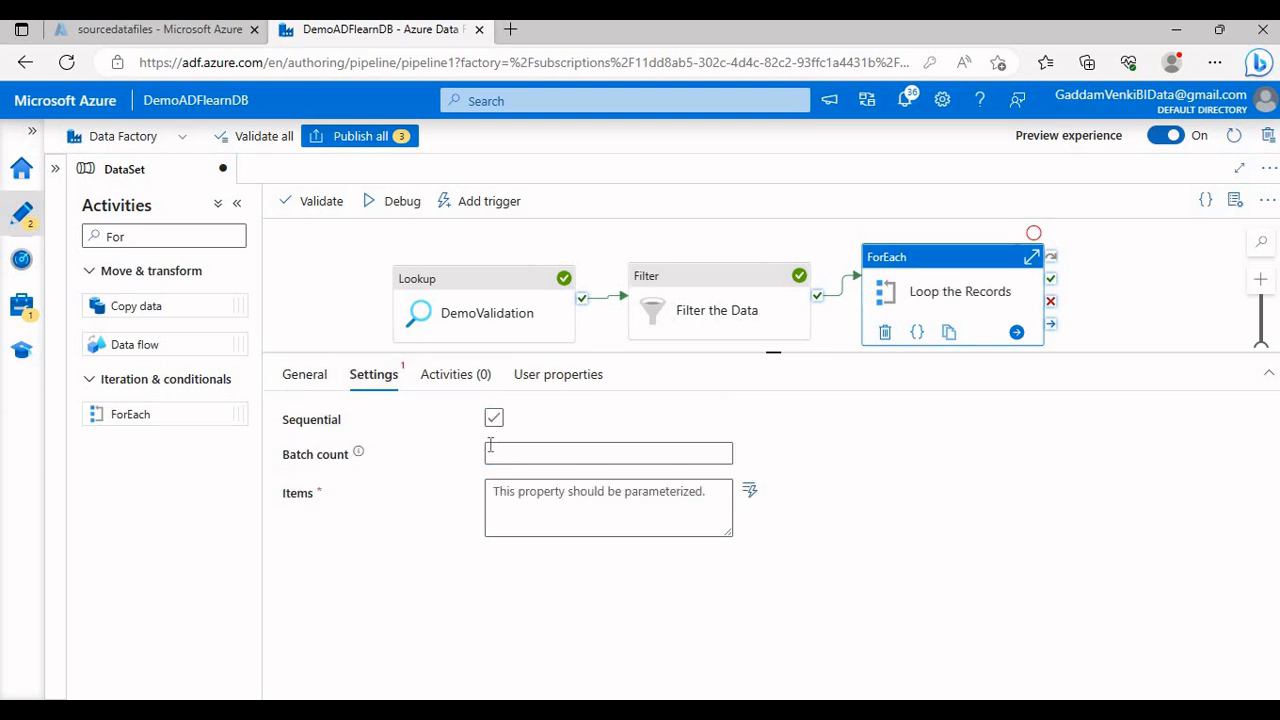
click(516, 494)
click(528, 514)
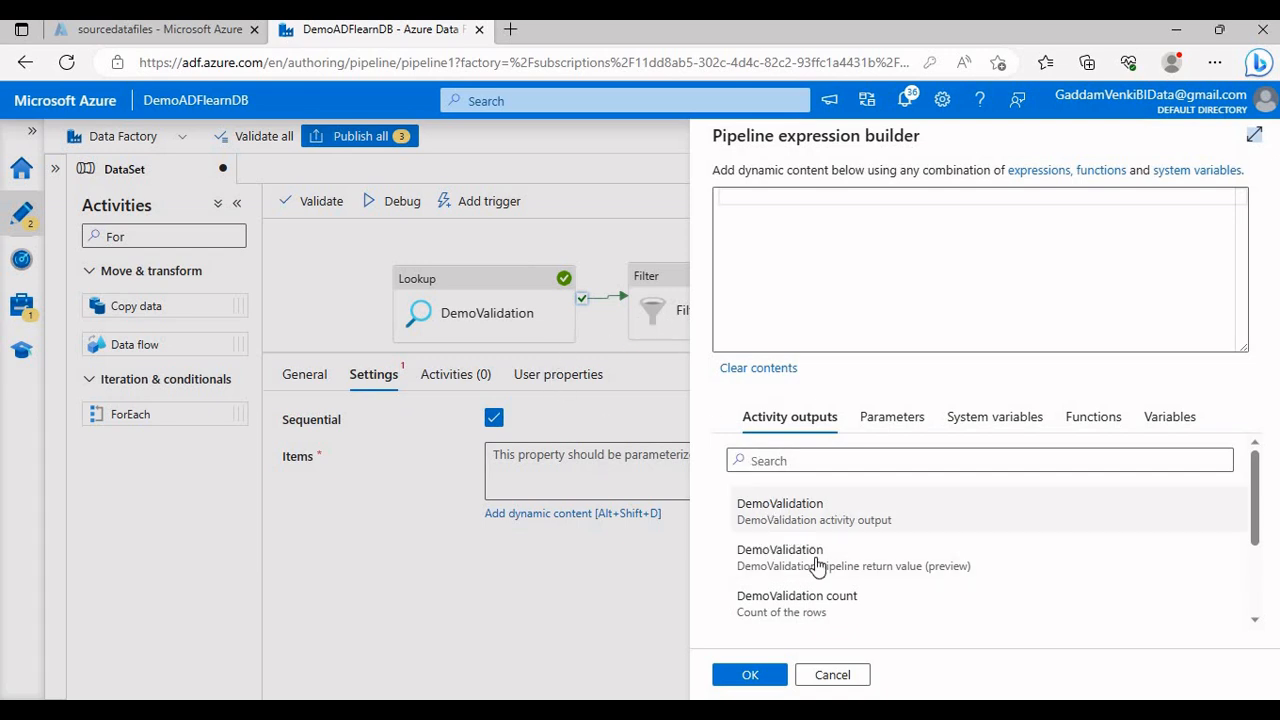
scroll(820, 566, down, 3)
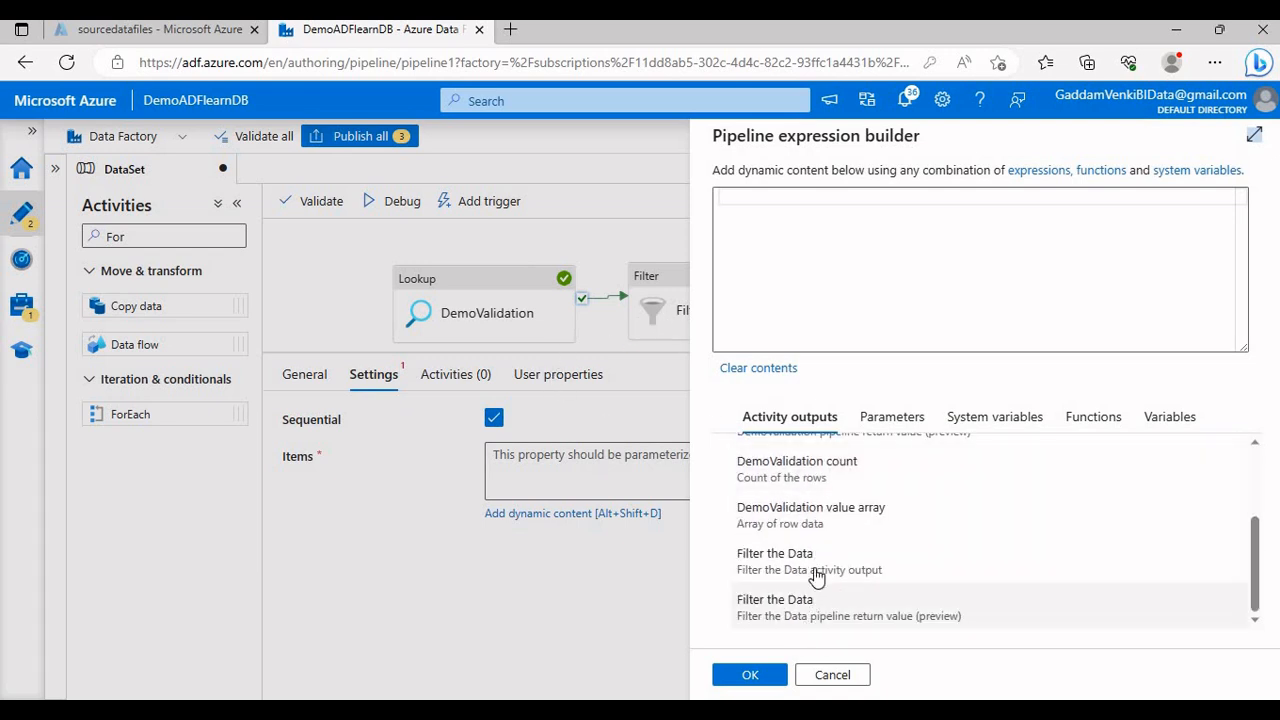
click(800, 563)
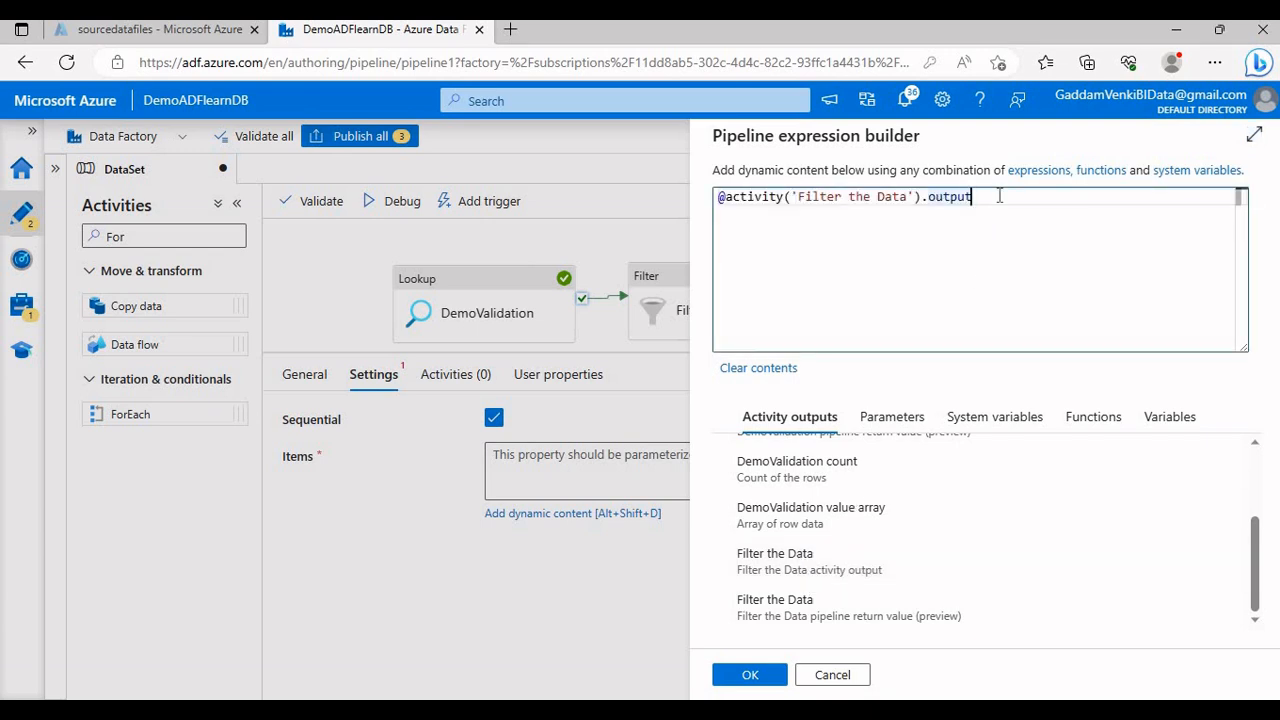
text(.value)
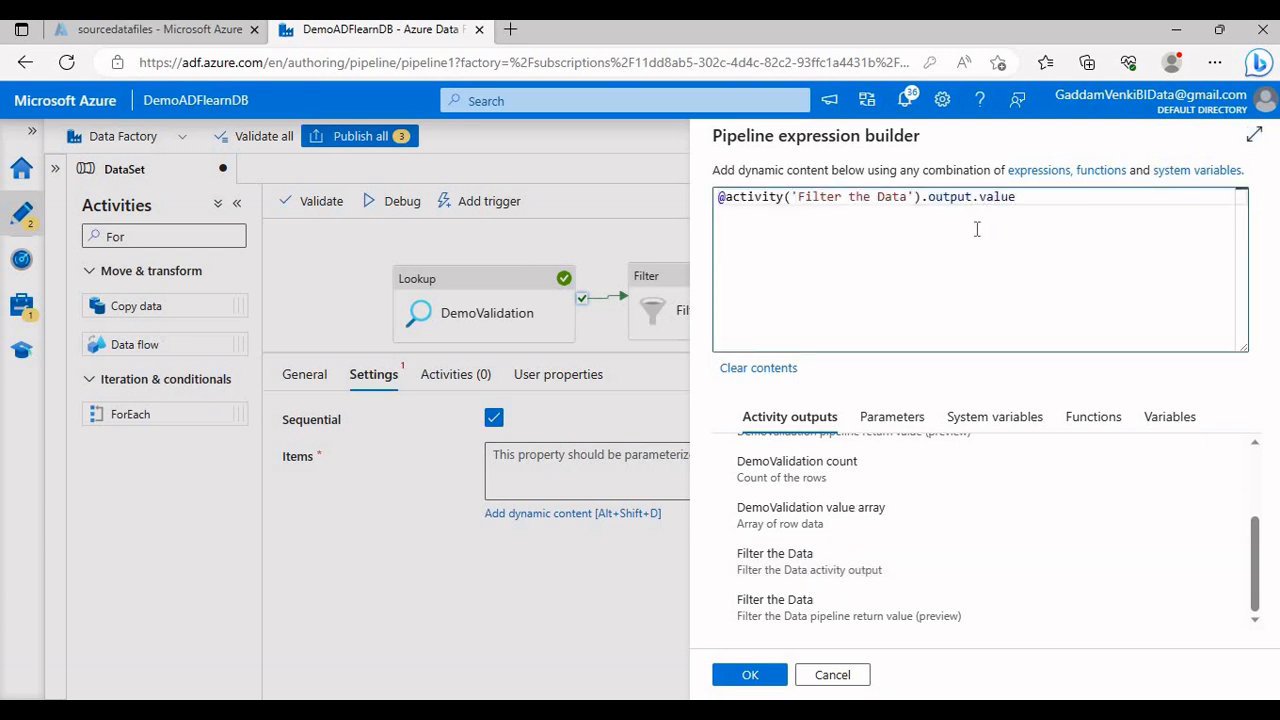
click(750, 675)
Reopen the Filter the Data debug output in full view and examine the Value array that feeds the loop
click(609, 246)
click(558, 375)
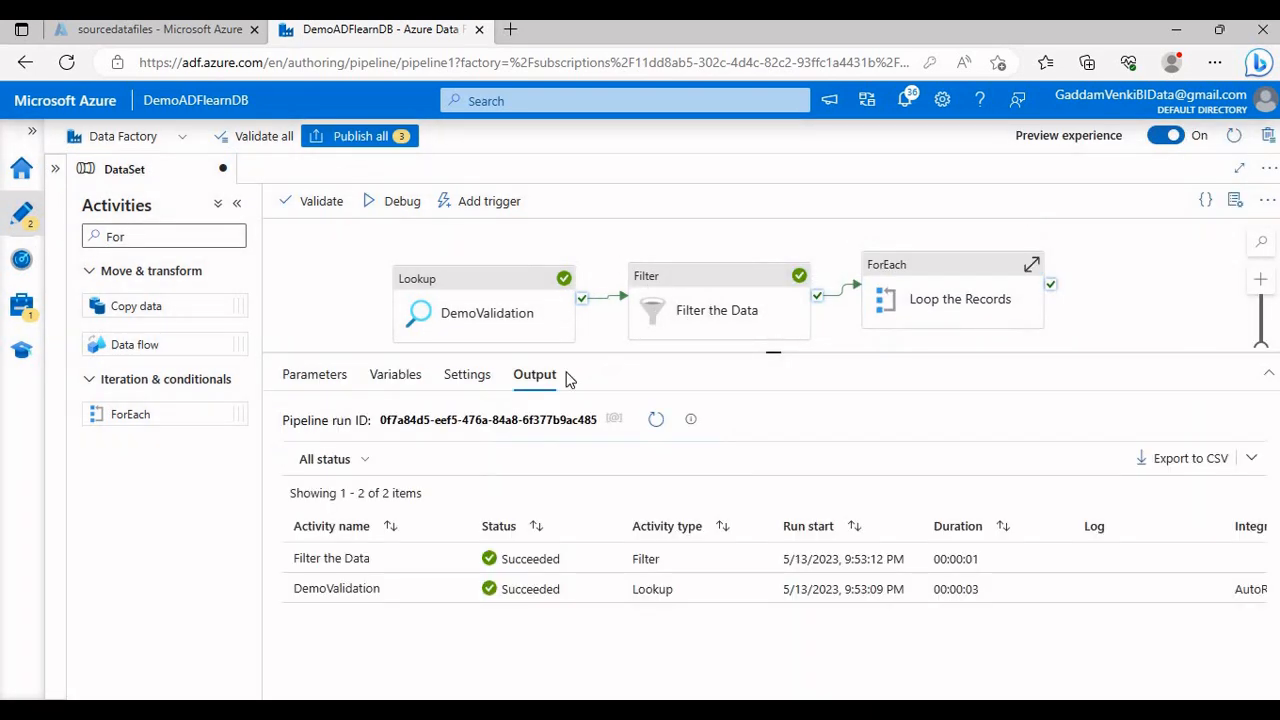
click(455, 562)
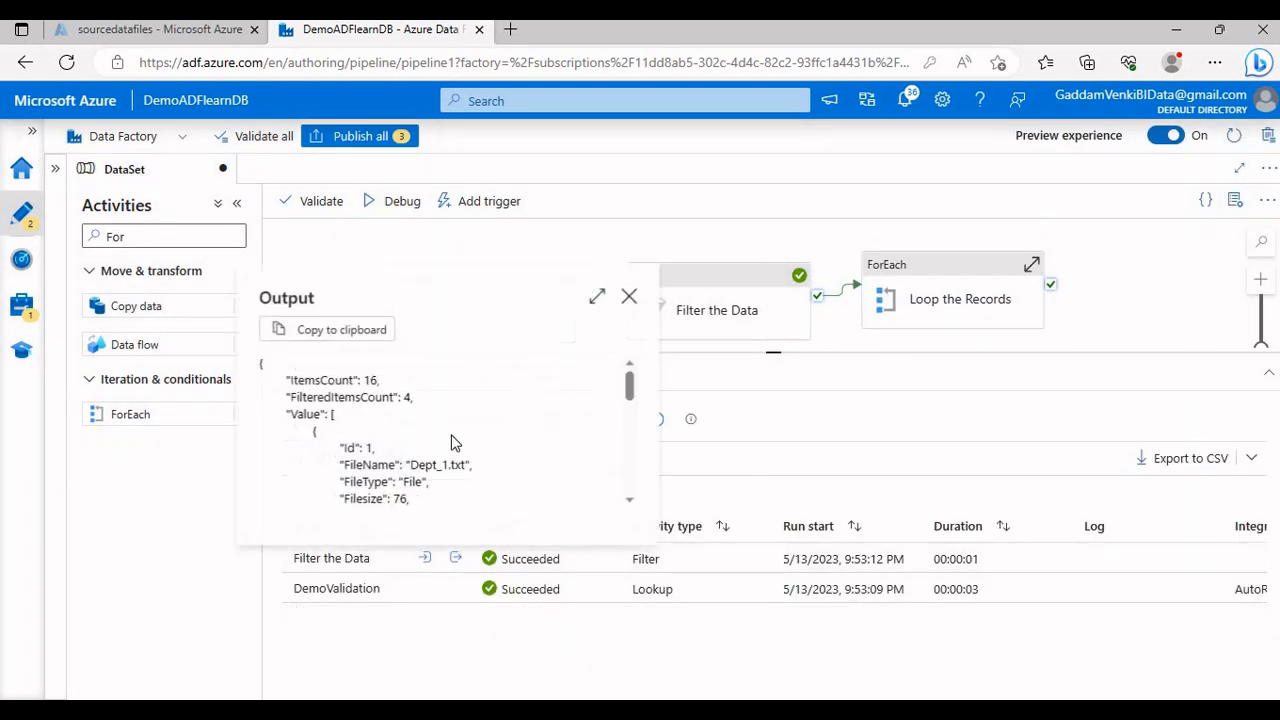
click(598, 300)
drag(72, 196, 188, 458)
scroll(389, 357, down, 2)
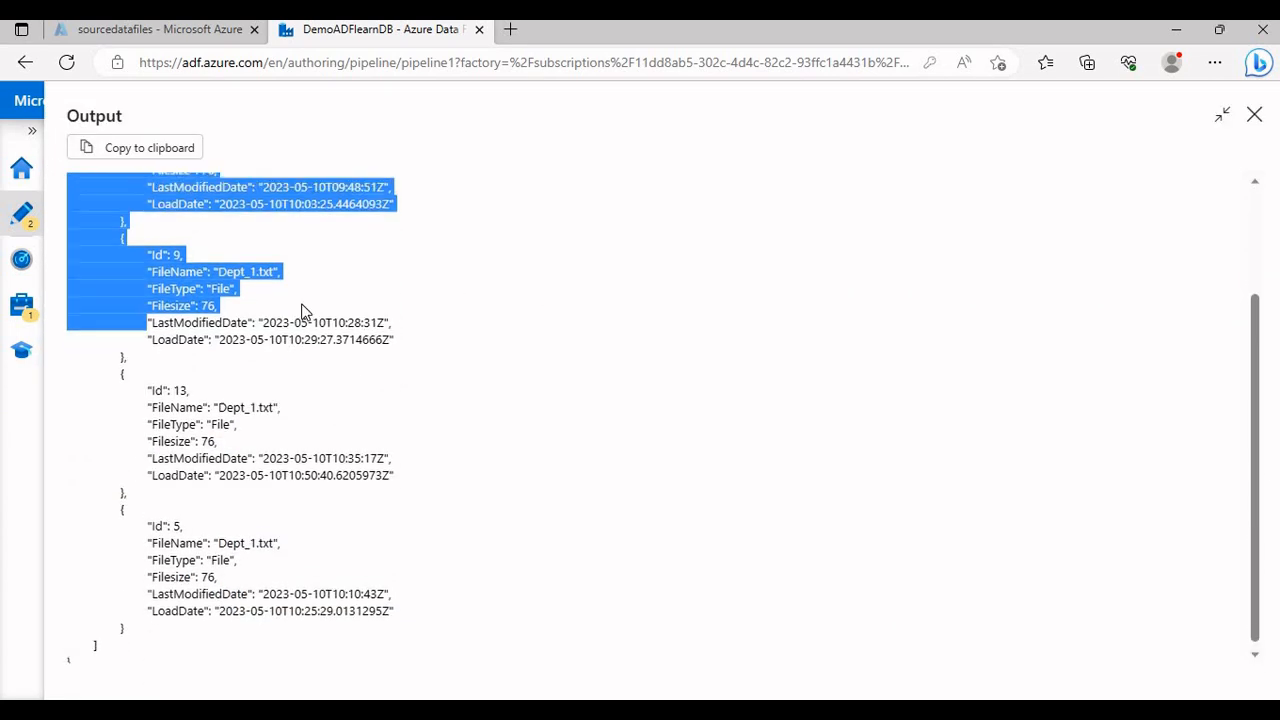
scroll(389, 352, up, 2)
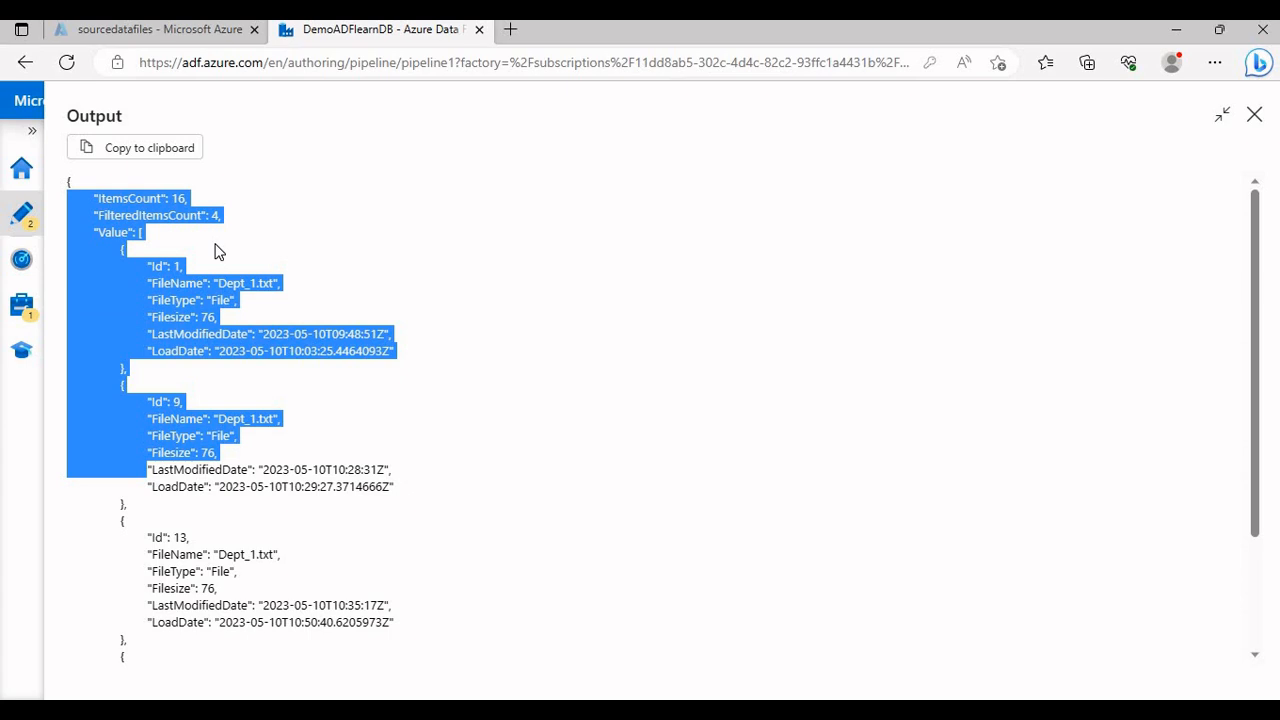
click(205, 248)
drag(86, 178, 170, 588)
scroll(281, 367, down, 1)
click(290, 328)
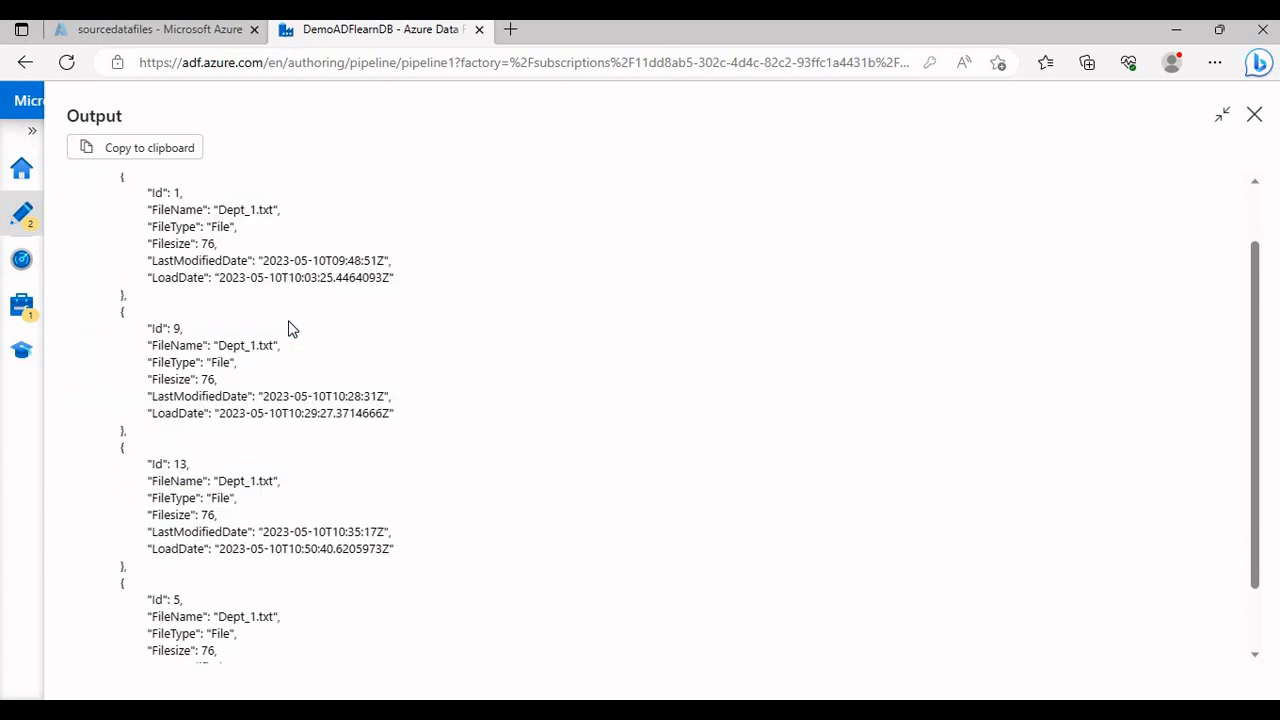
Examine the records inside the Value array of the Filter the Data output, and close the output
scroll(289, 322, up, 1)
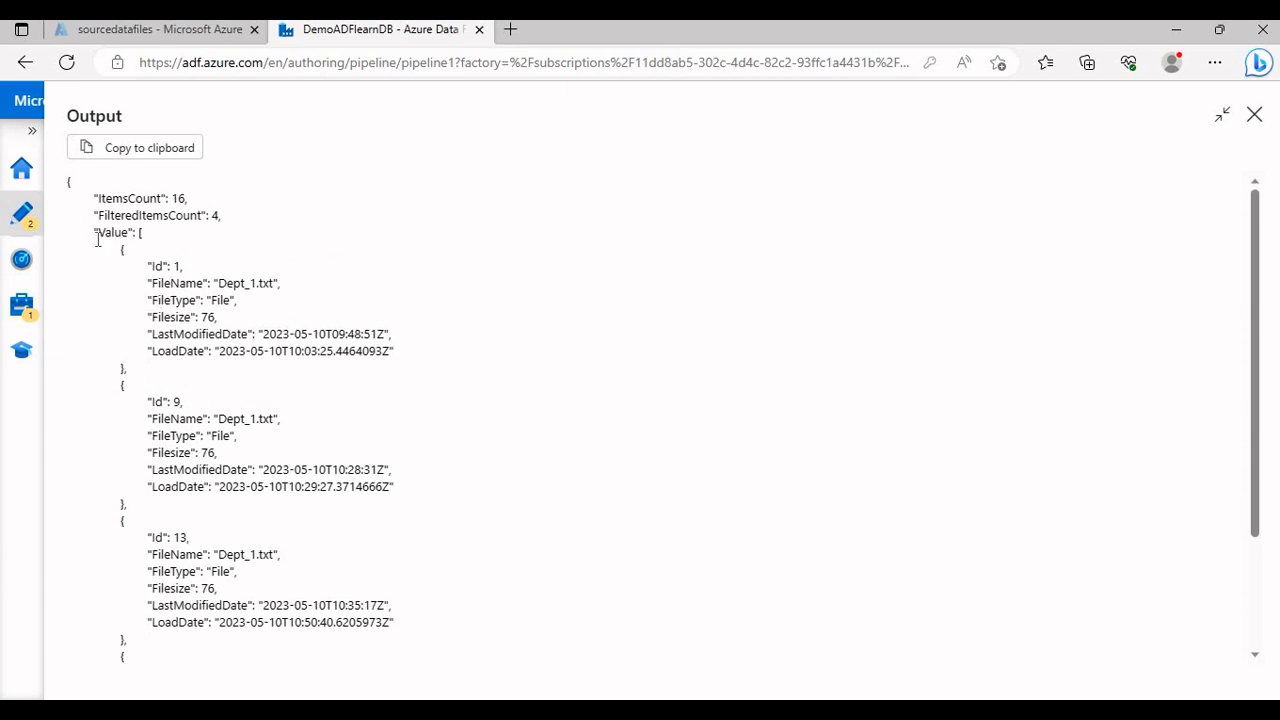
drag(97, 236, 147, 401)
scroll(130, 483, down, 2)
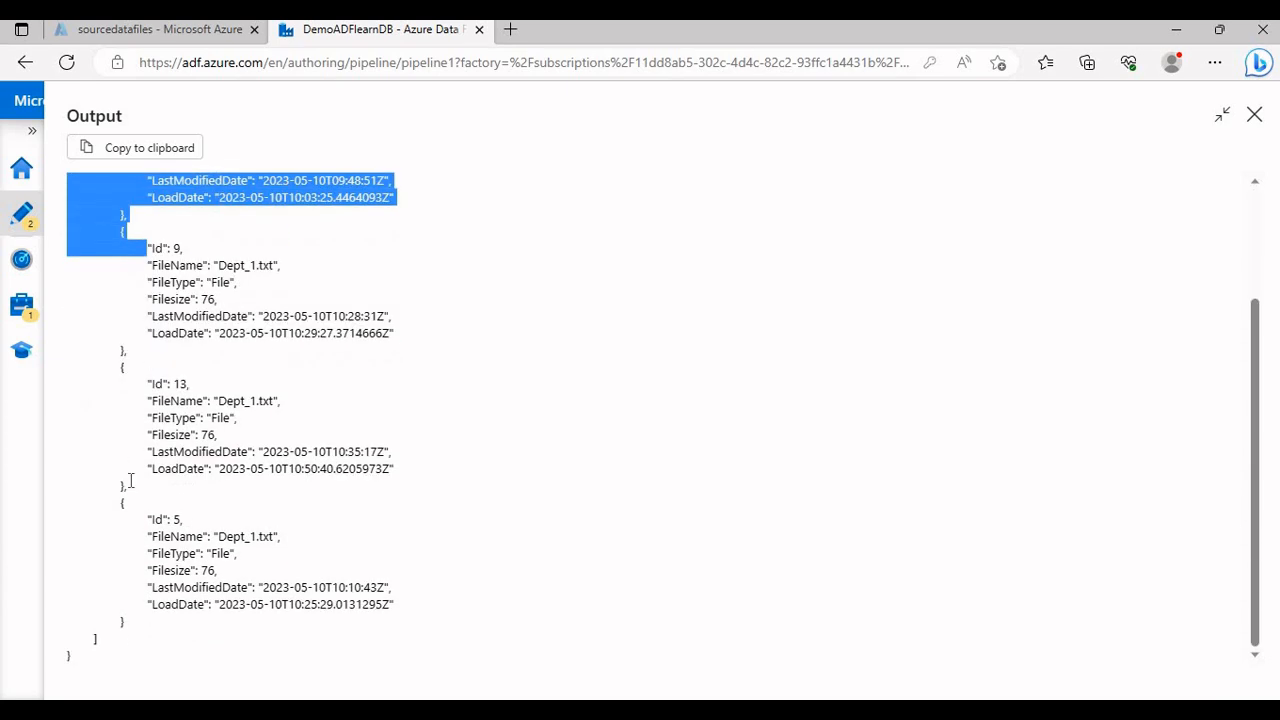
drag(130, 635, 124, 190)
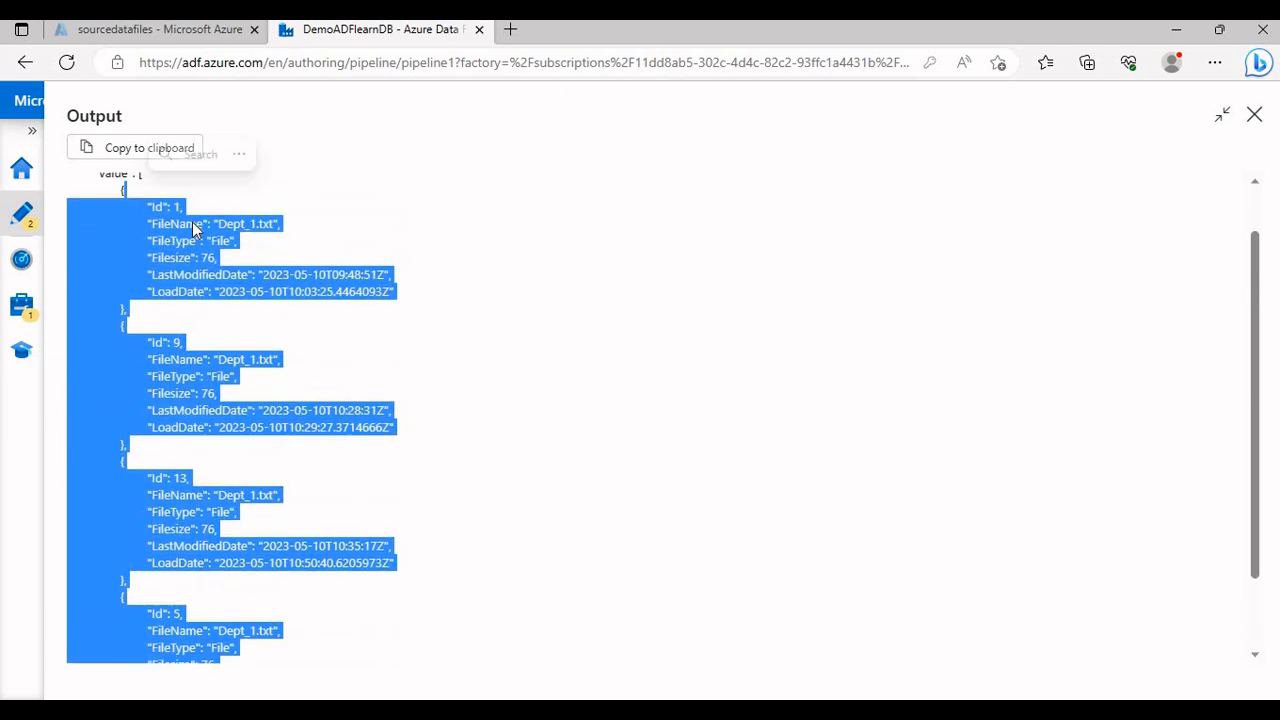
scroll(203, 230, up, 1)
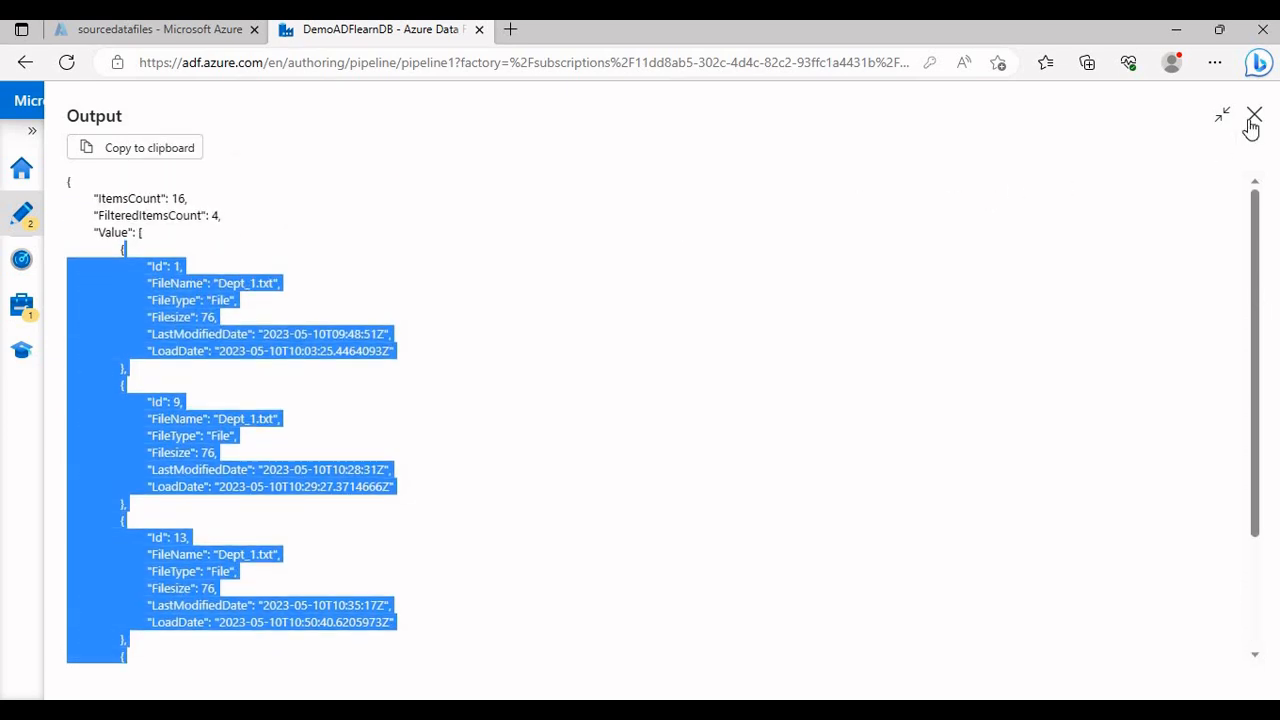
click(1216, 160)
click(1254, 115)
Review the Items expression of Loop the Records and its reference to the Filter the Data output
click(896, 323)
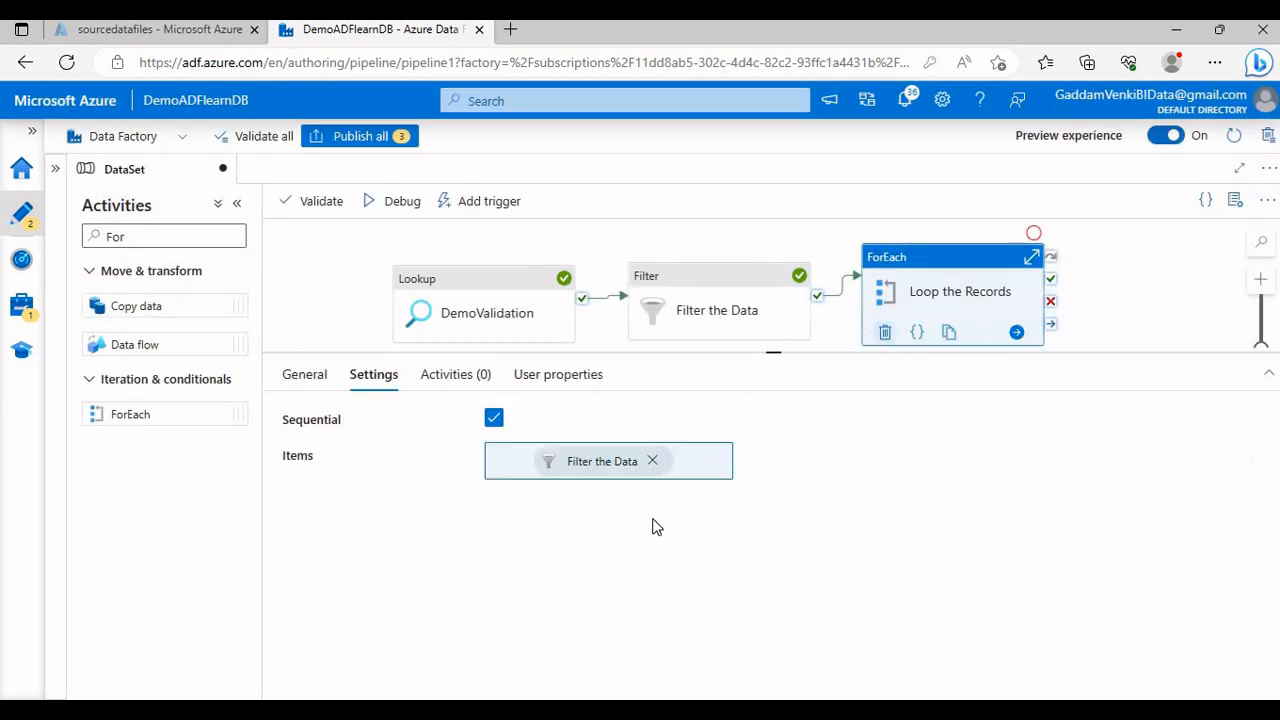
click(593, 459)
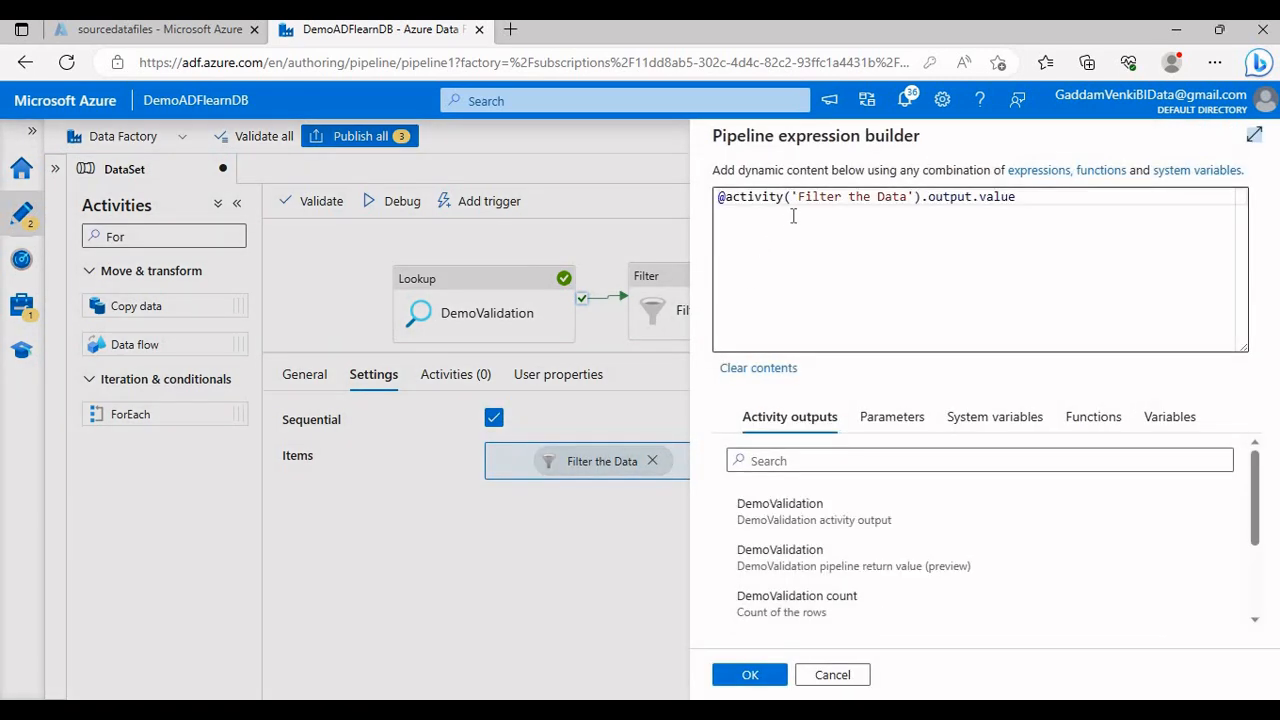
drag(800, 205, 827, 235)
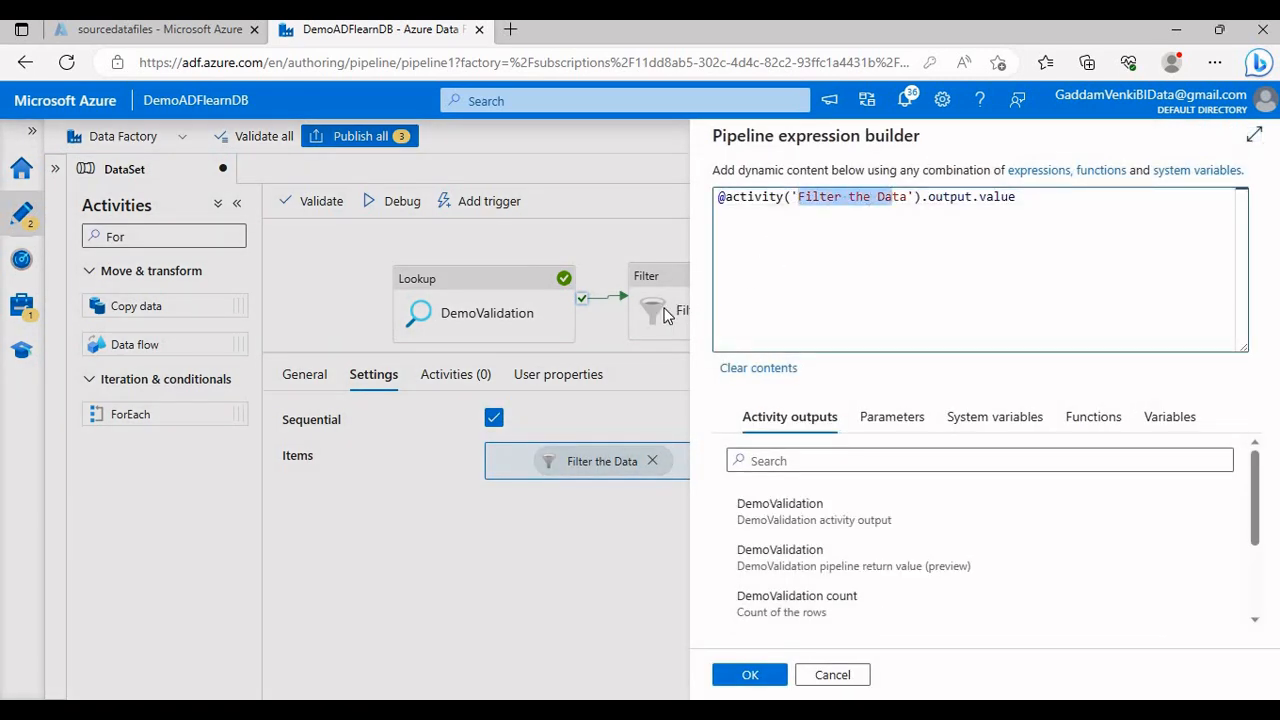
click(942, 197)
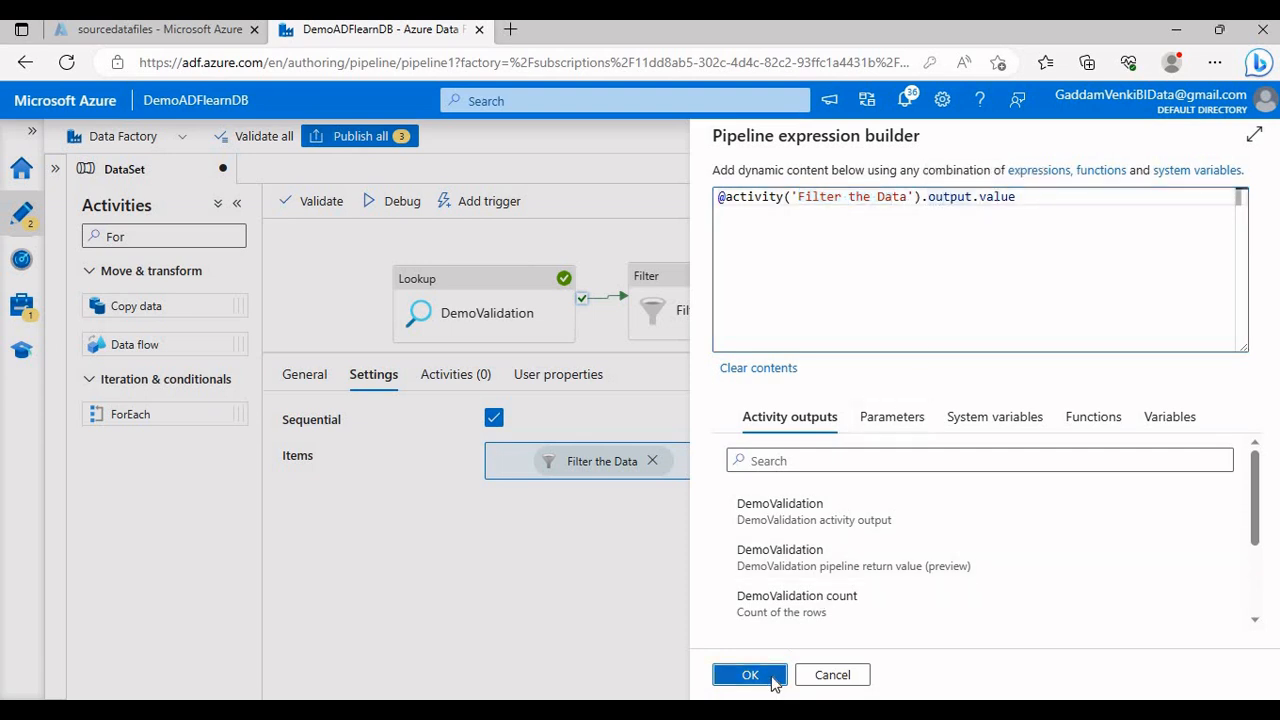
click(750, 675)
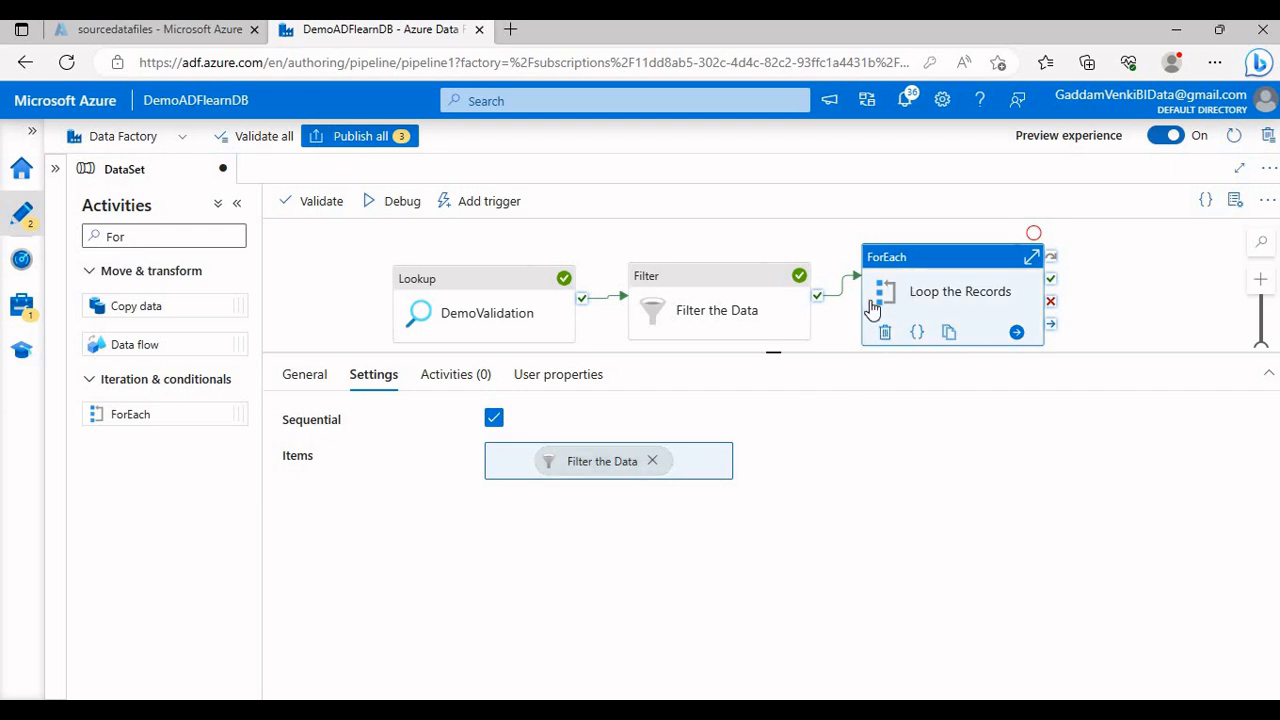
Open the inner activities of Loop the Records and add a Wait activity to its canvas
click(450, 378)
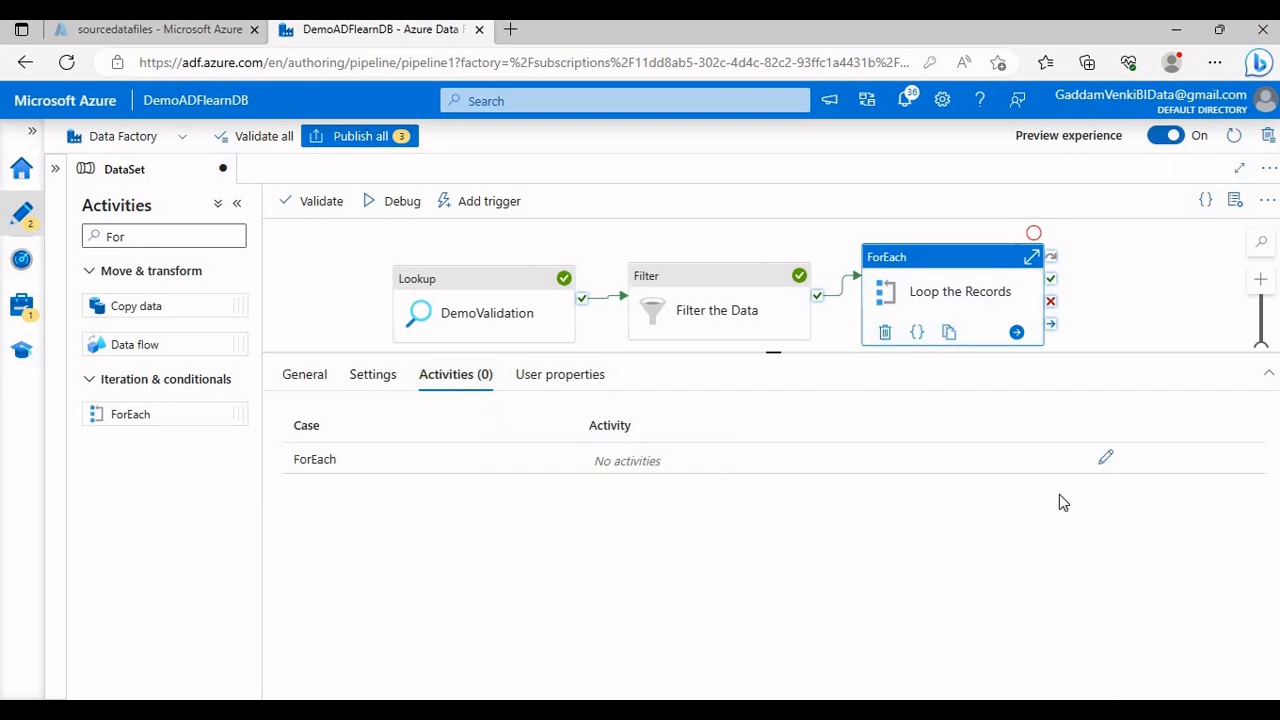
click(1105, 457)
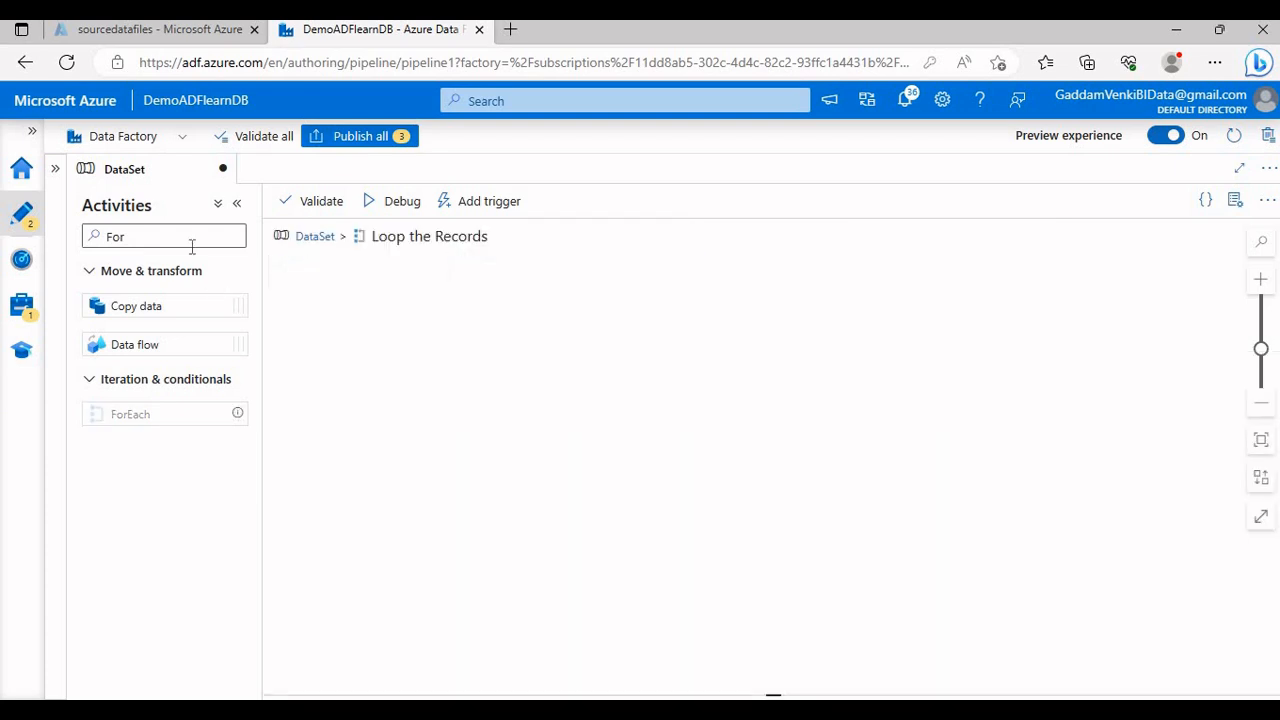
drag(130, 237, 101, 236)
text(wa)
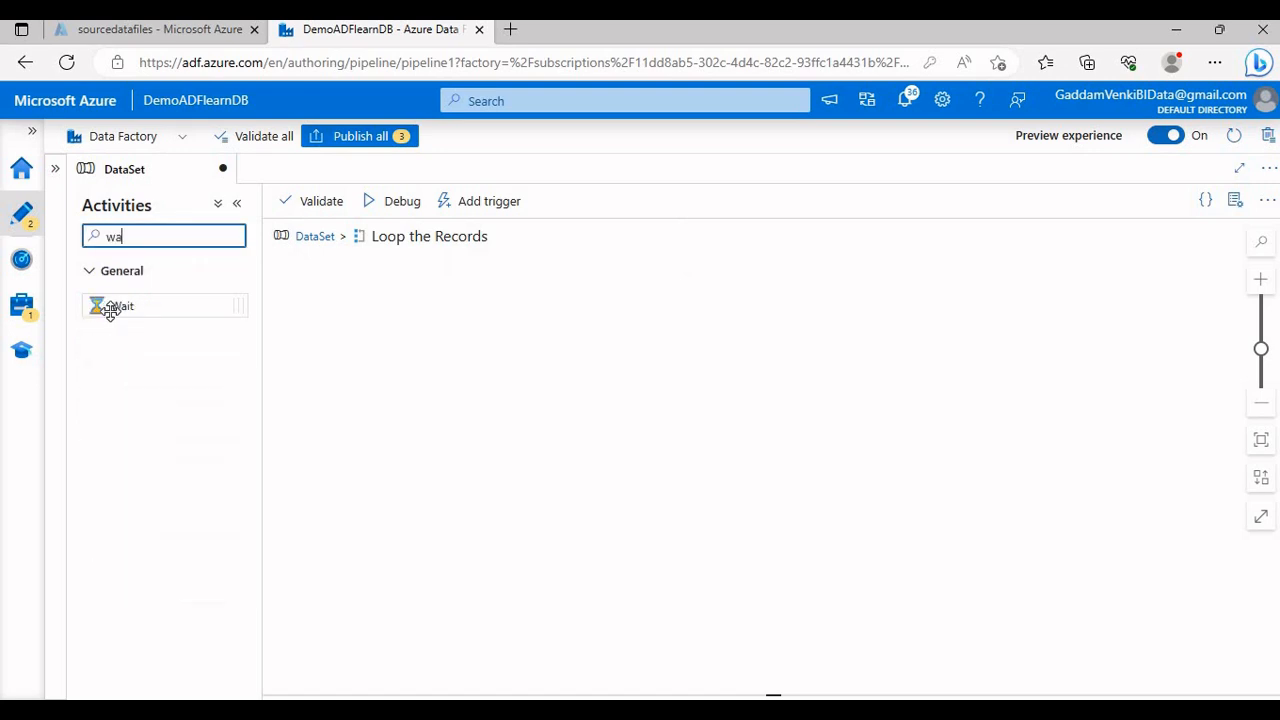
drag(103, 306, 497, 378)
Return to the DataSet pipeline, run it in debug, and view the refreshed run output grouped by Container
click(313, 237)
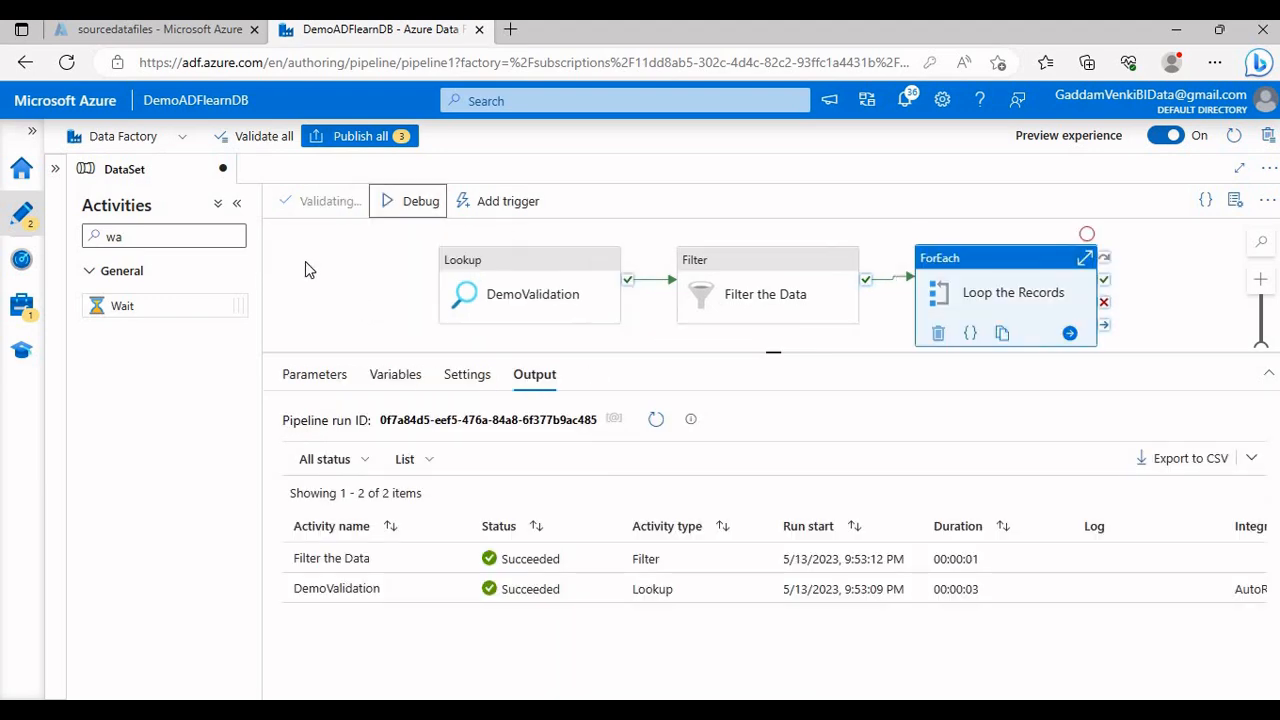
click(237, 203)
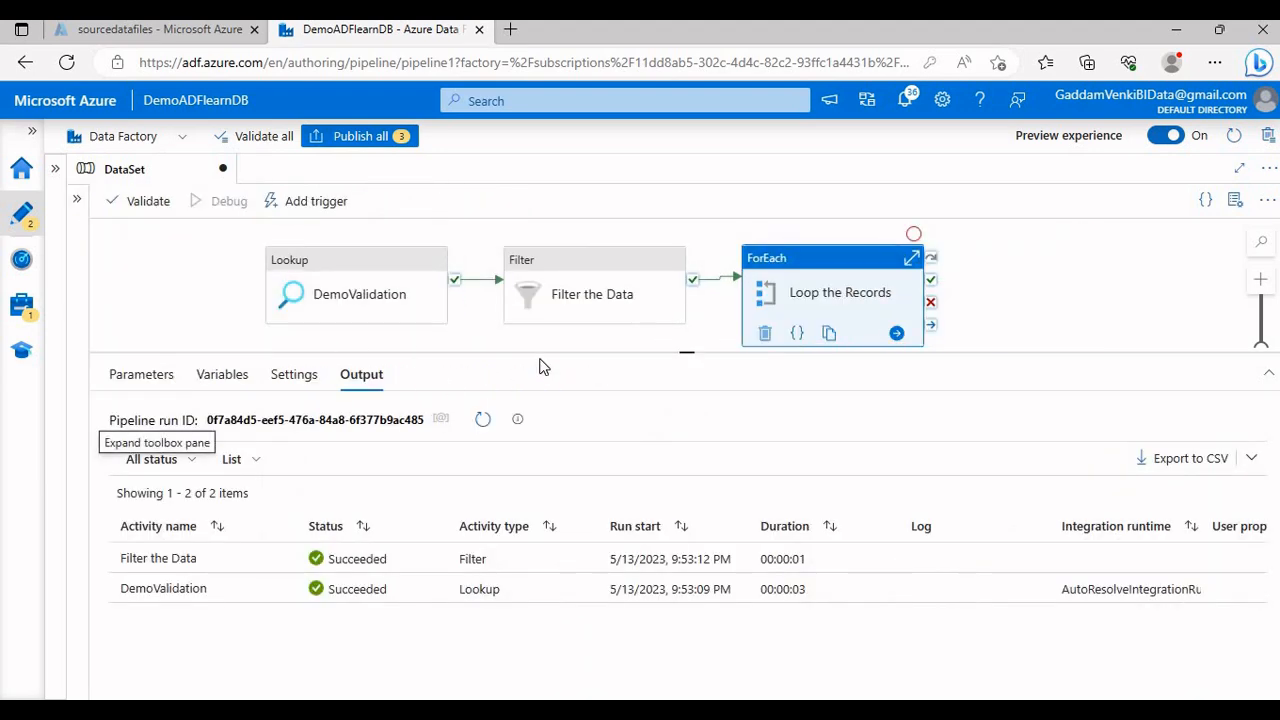
drag(539, 356, 518, 302)
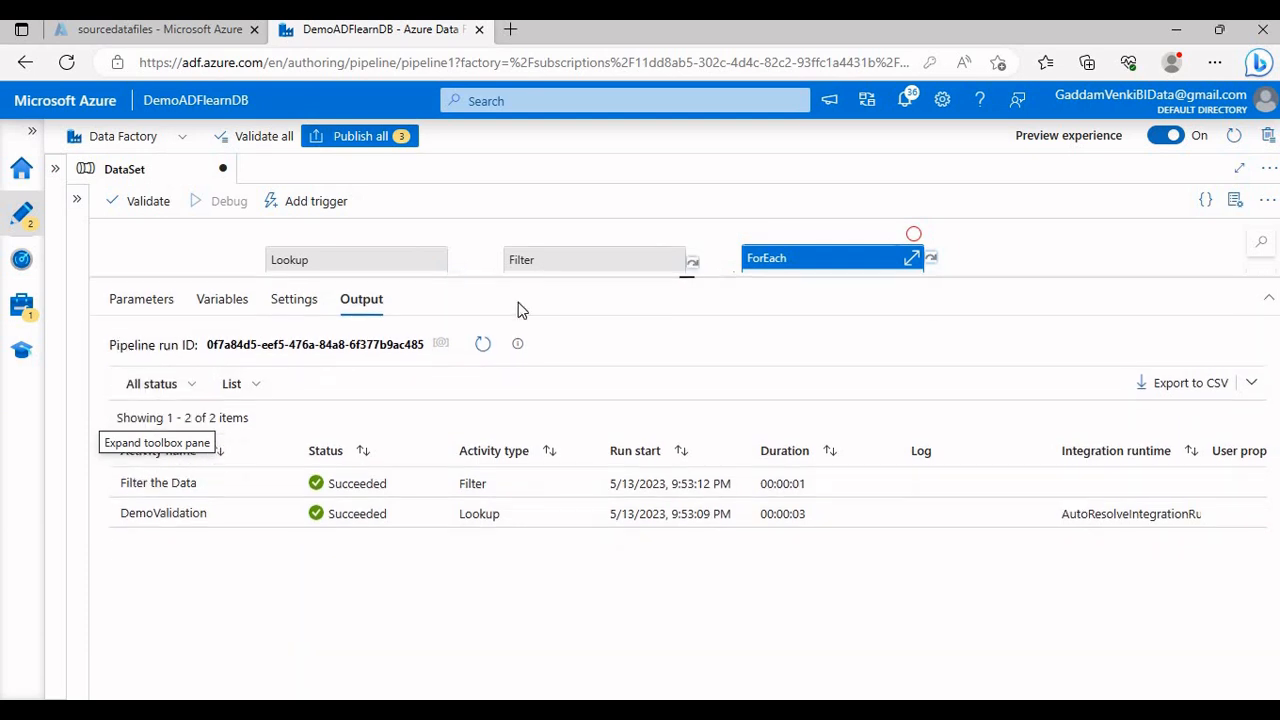
click(243, 377)
click(252, 430)
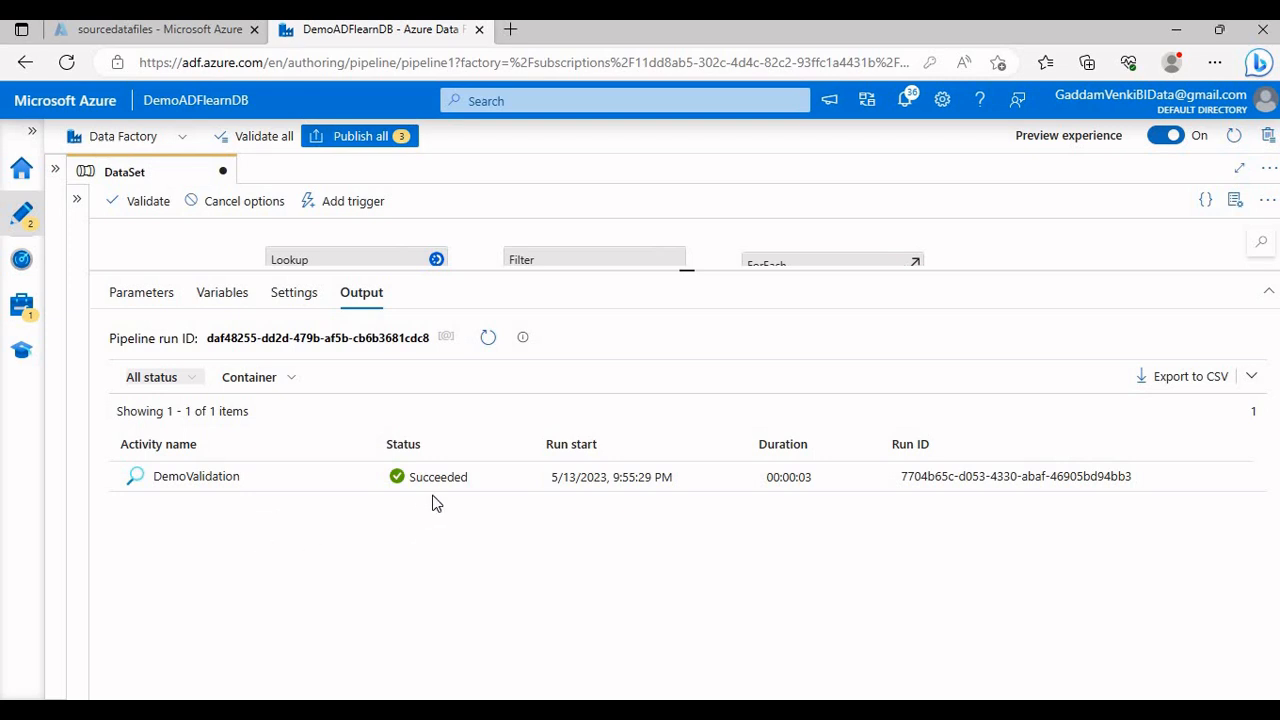
click(487, 337)
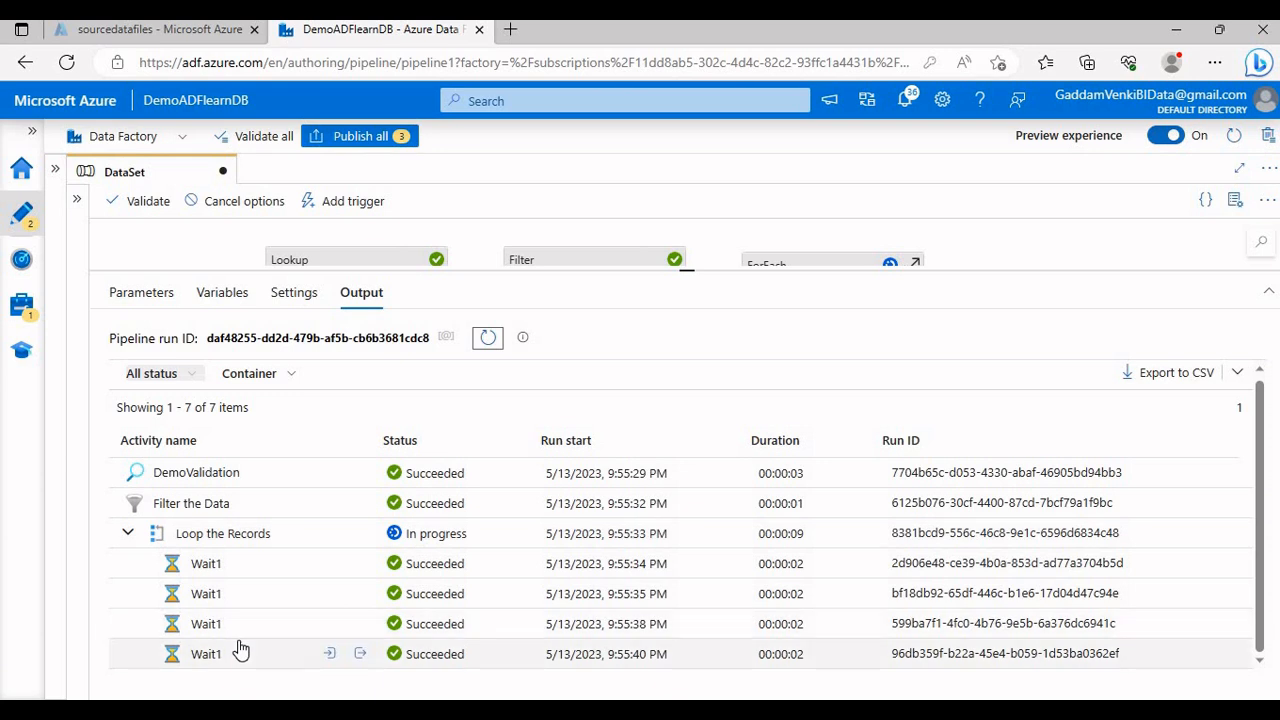
Check the FilteredItemsCount in the Filter the Data debug output against the number of loop iterations
click(360, 503)
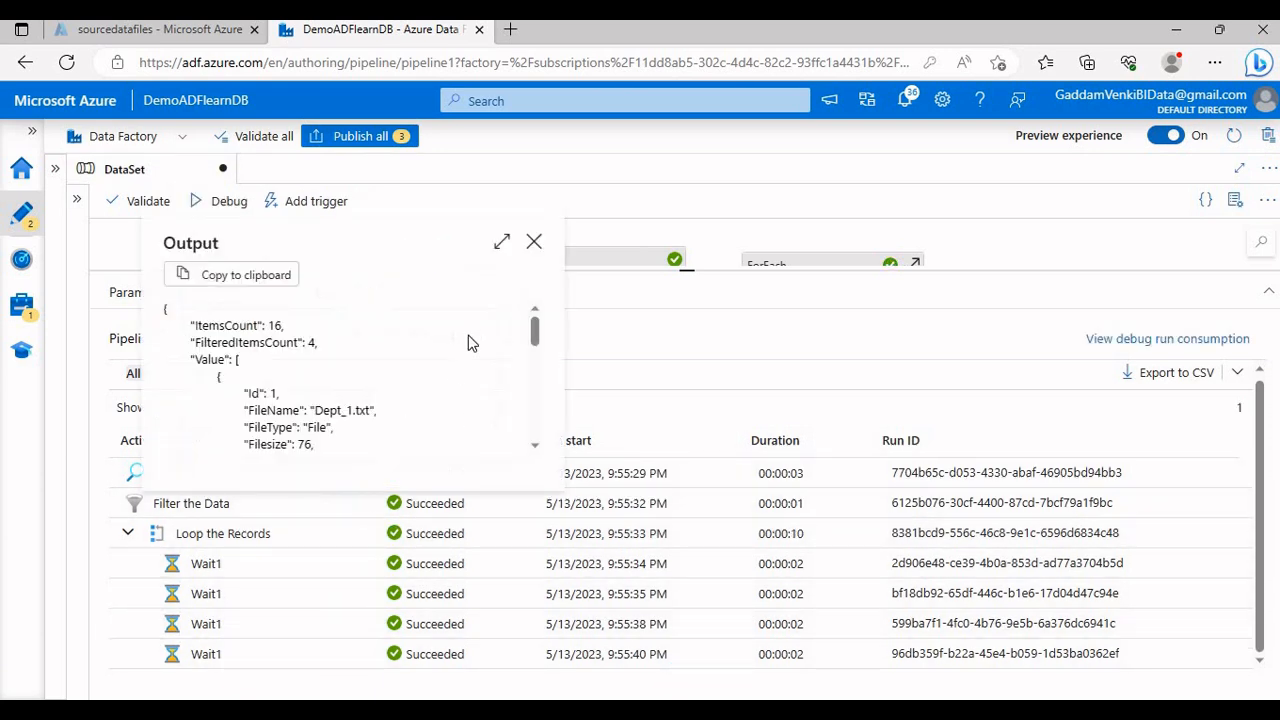
drag(270, 342, 190, 343)
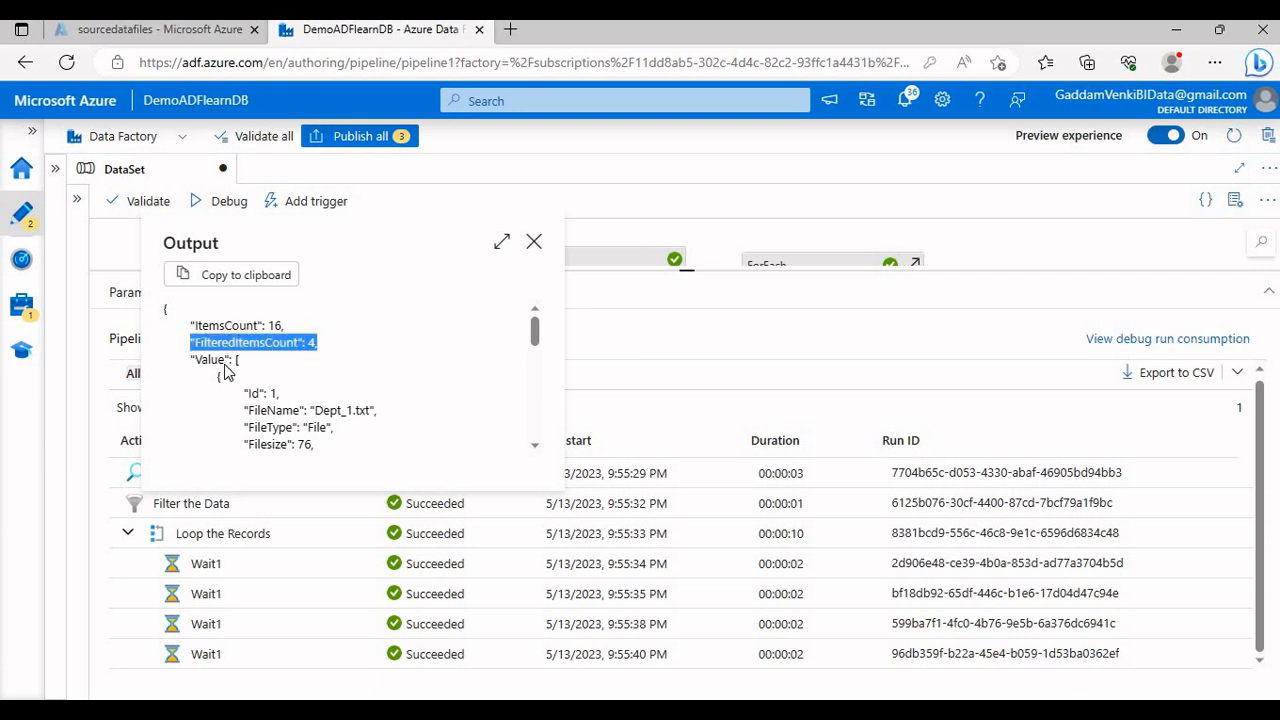
click(531, 246)
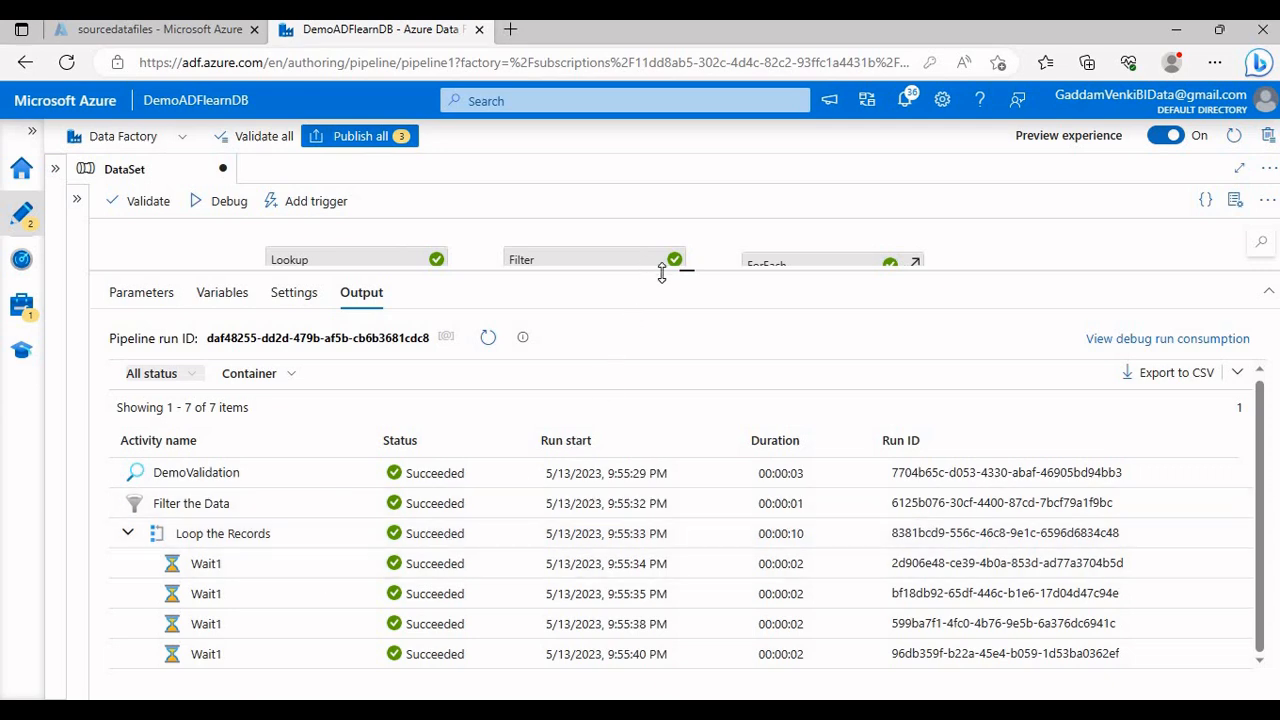
Open the inner activities of Loop the Records and delete the Wait1 activity
drag(686, 270, 698, 448)
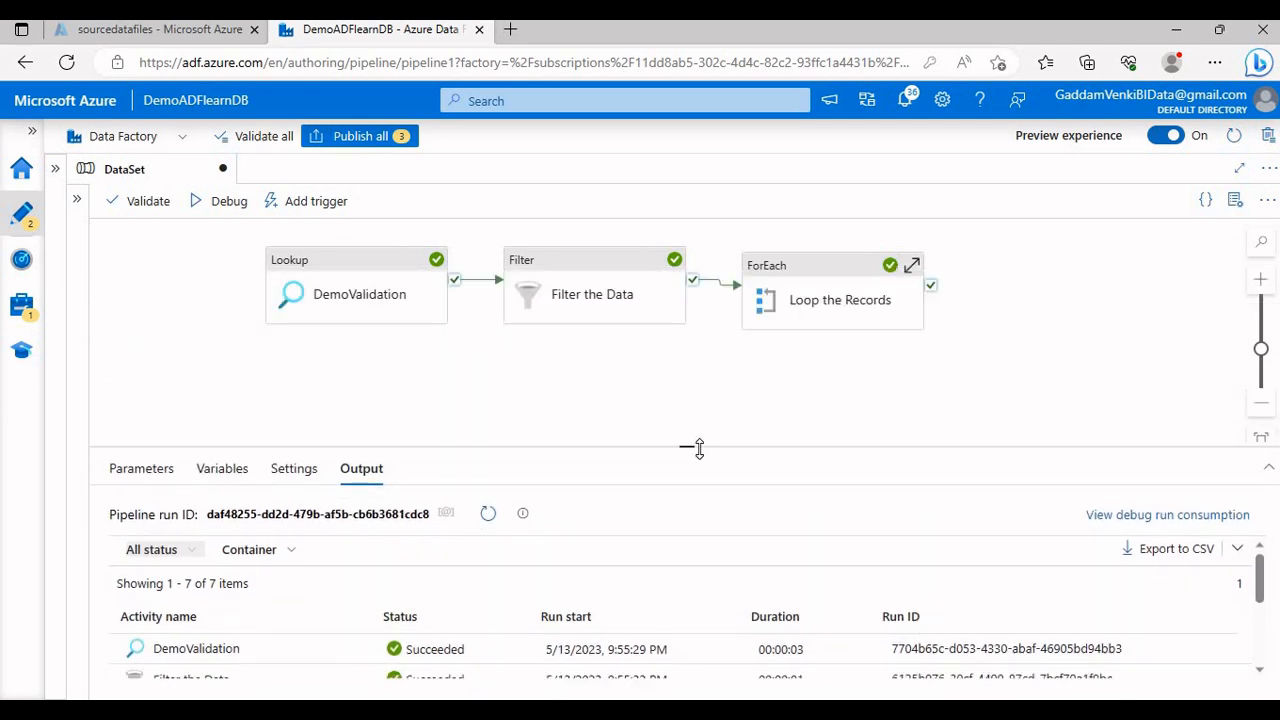
click(795, 322)
drag(577, 446, 577, 373)
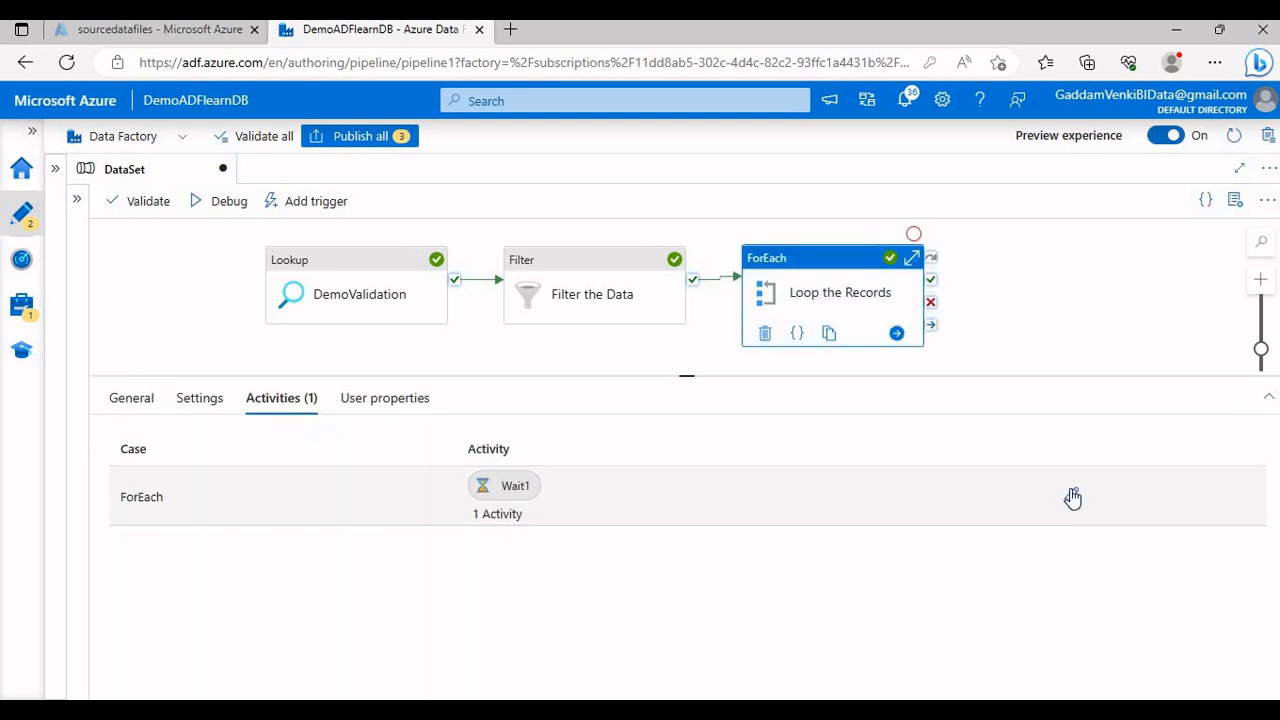
click(1073, 497)
click(577, 330)
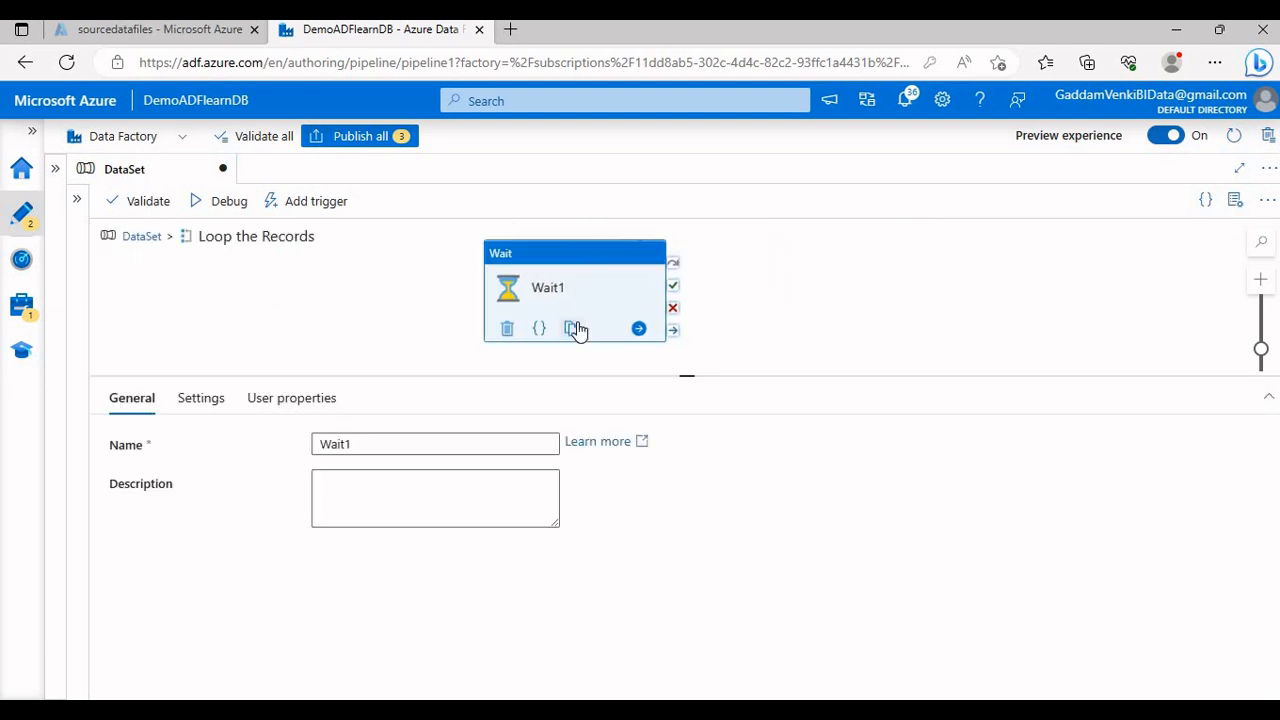
click(507, 329)
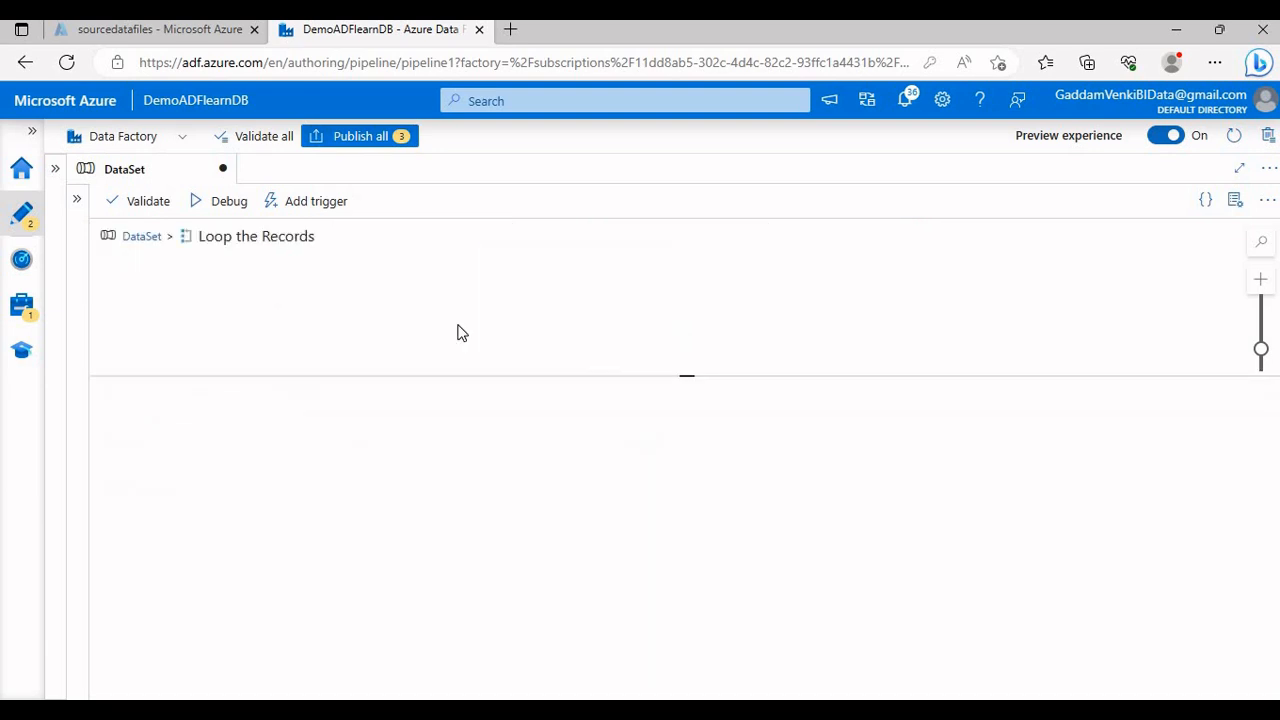
Find the If Condition activity and add it to the canvas inside Loop the Records
click(78, 203)
drag(220, 238, 92, 237)
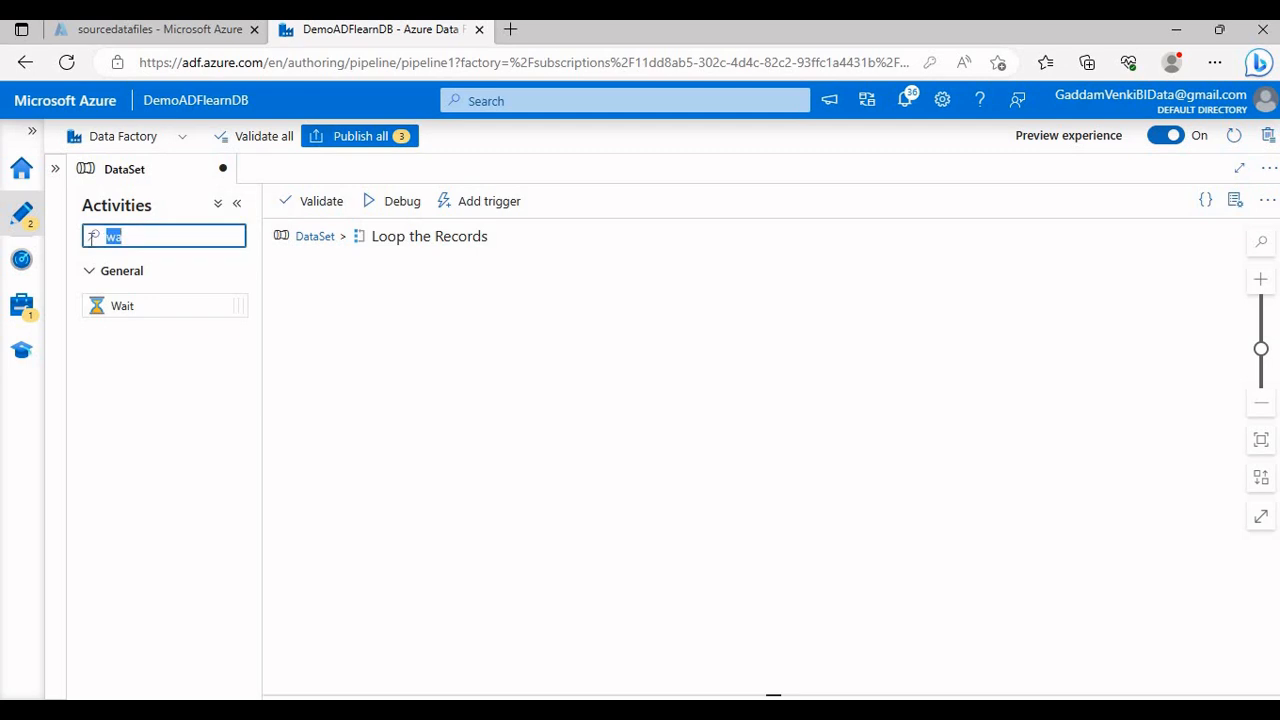
text(IF)
drag(208, 300, 649, 321)
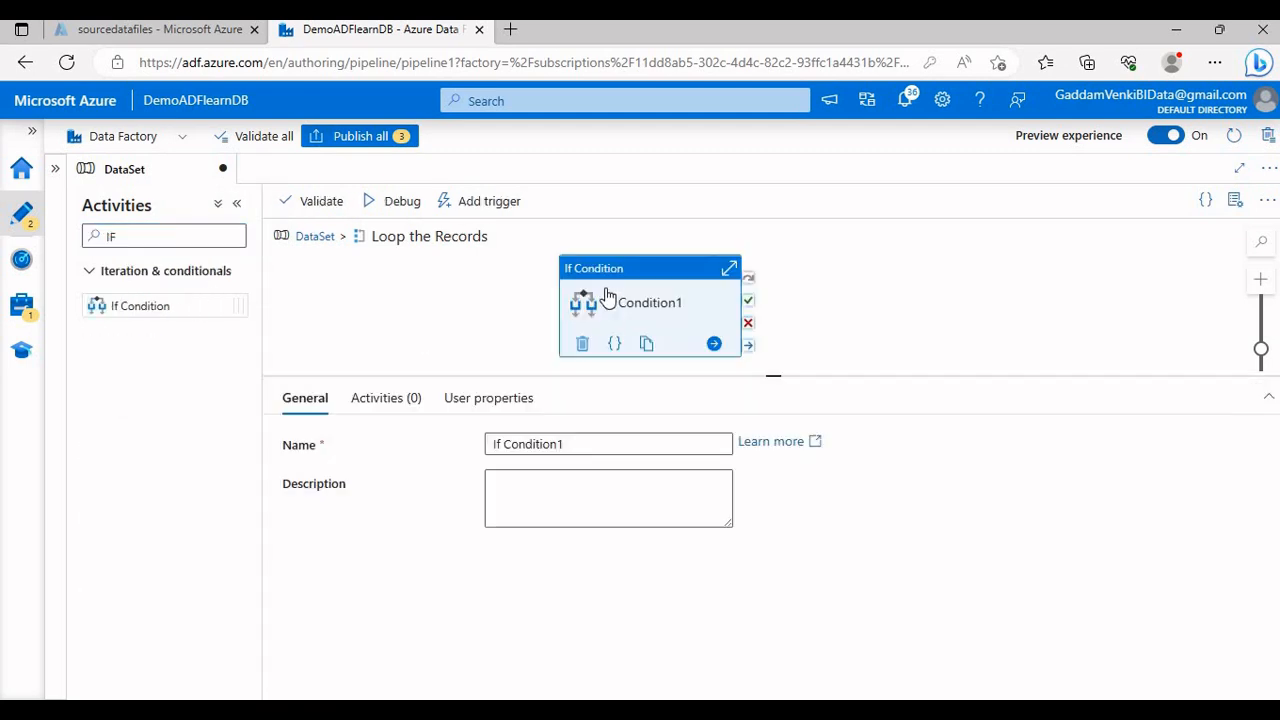
click(394, 410)
click(492, 458)
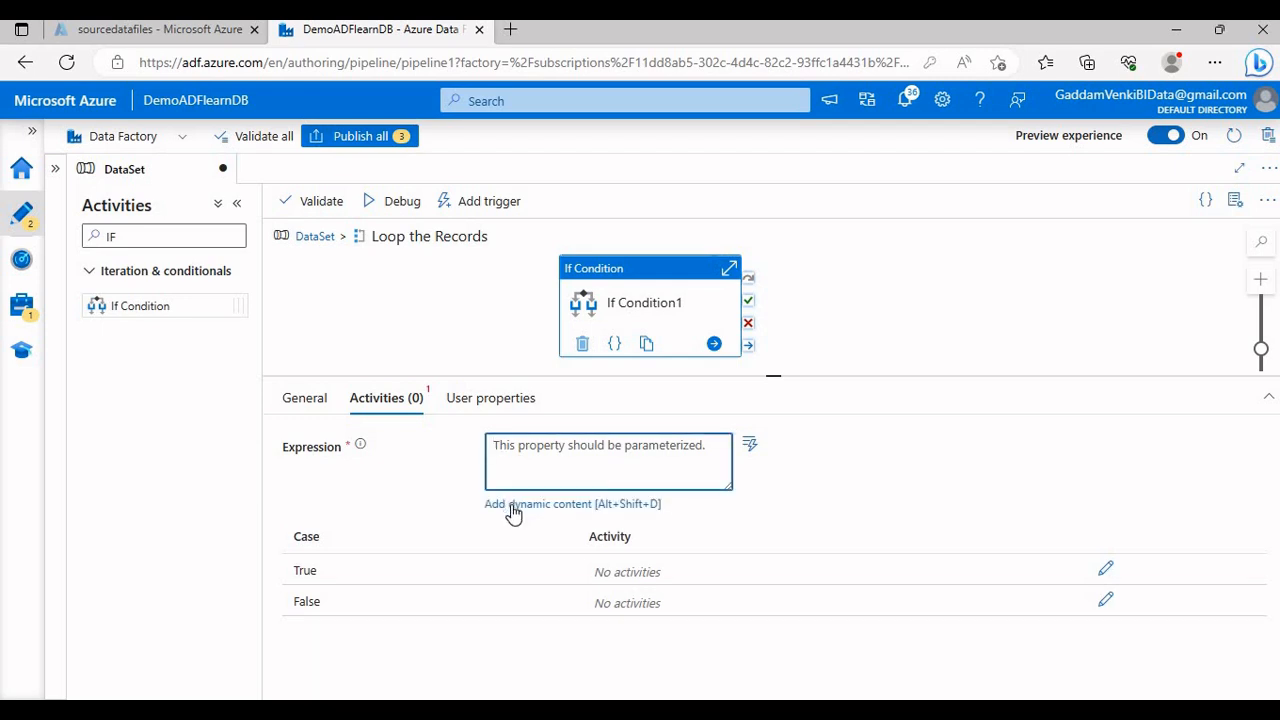
click(513, 506)
text(@)
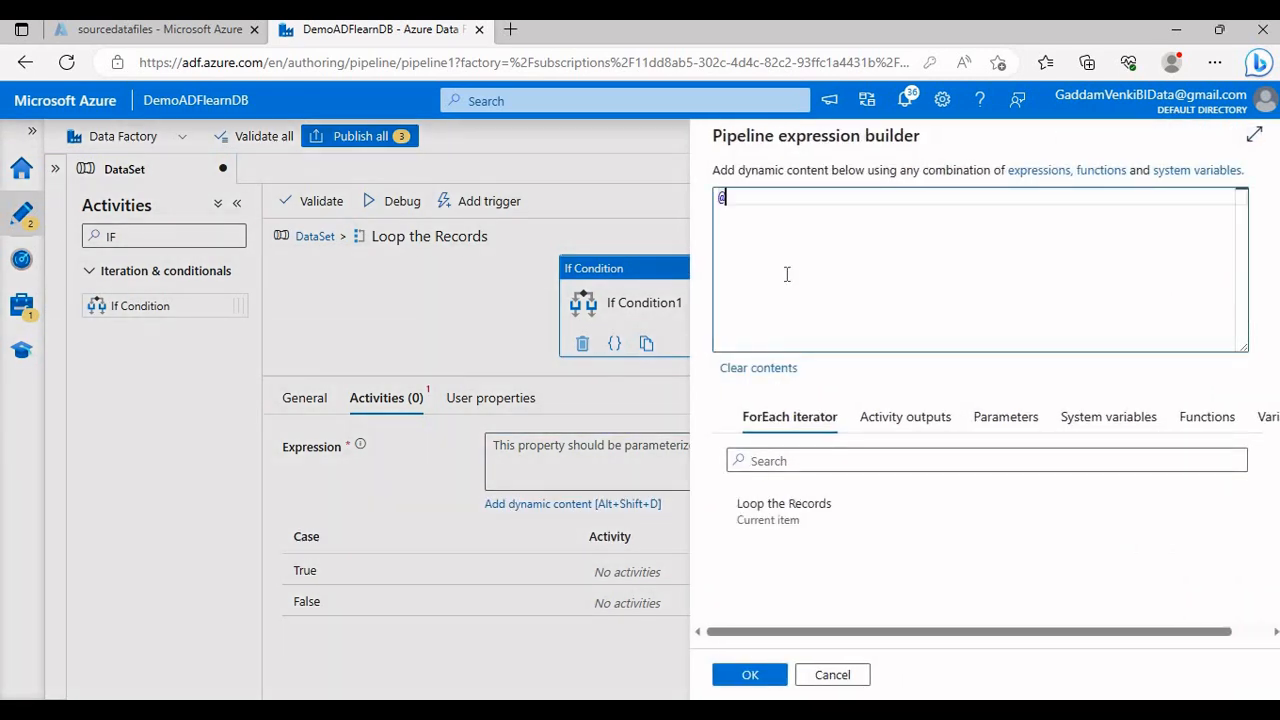
text(eq)
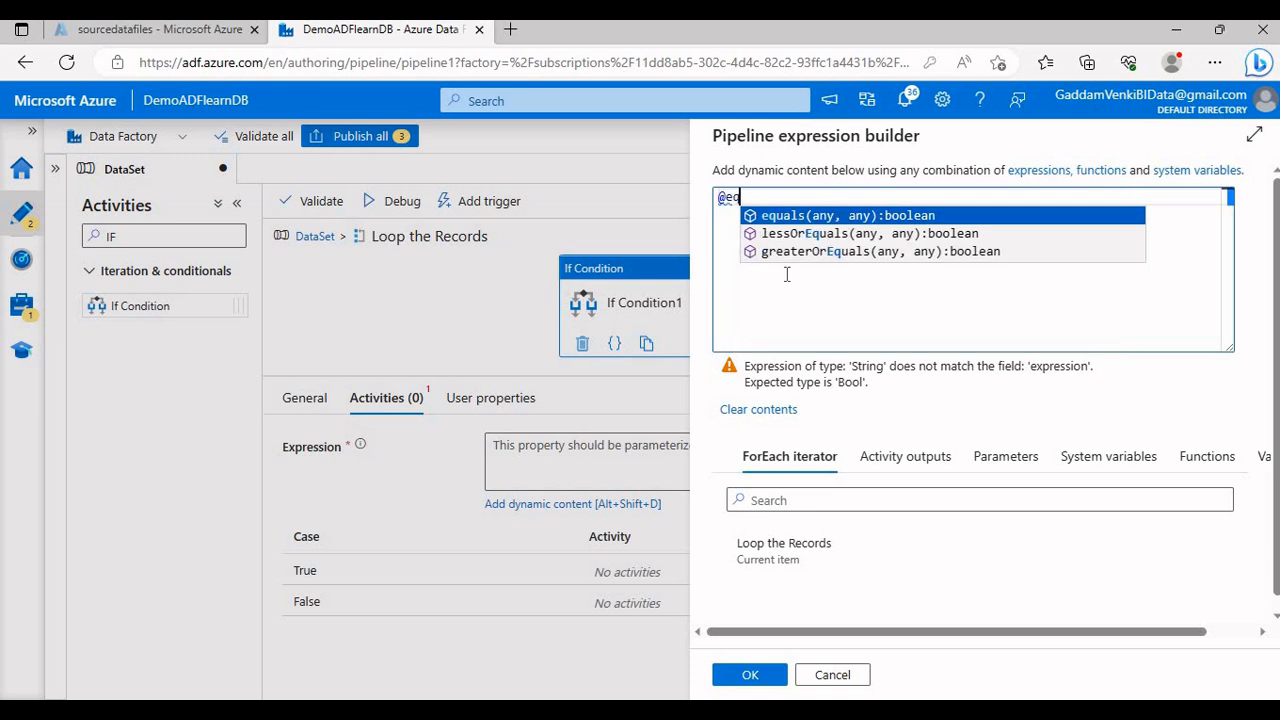
key(Return)
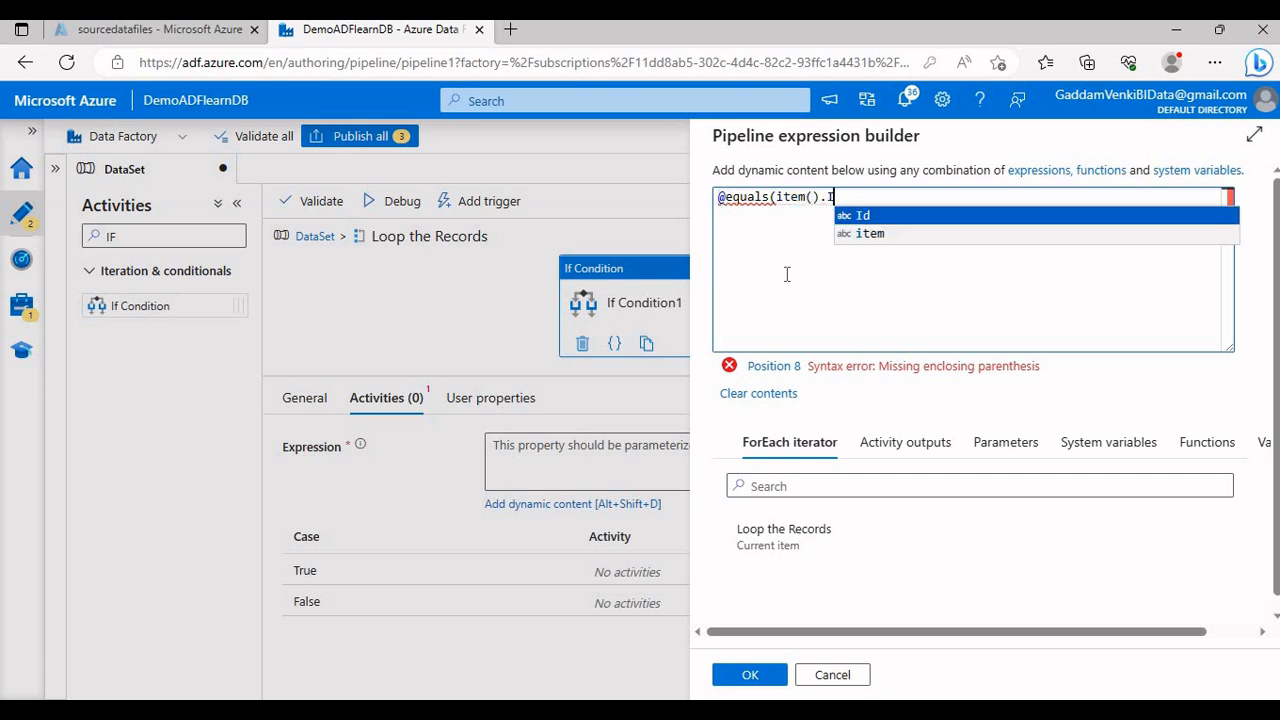
text(d,)
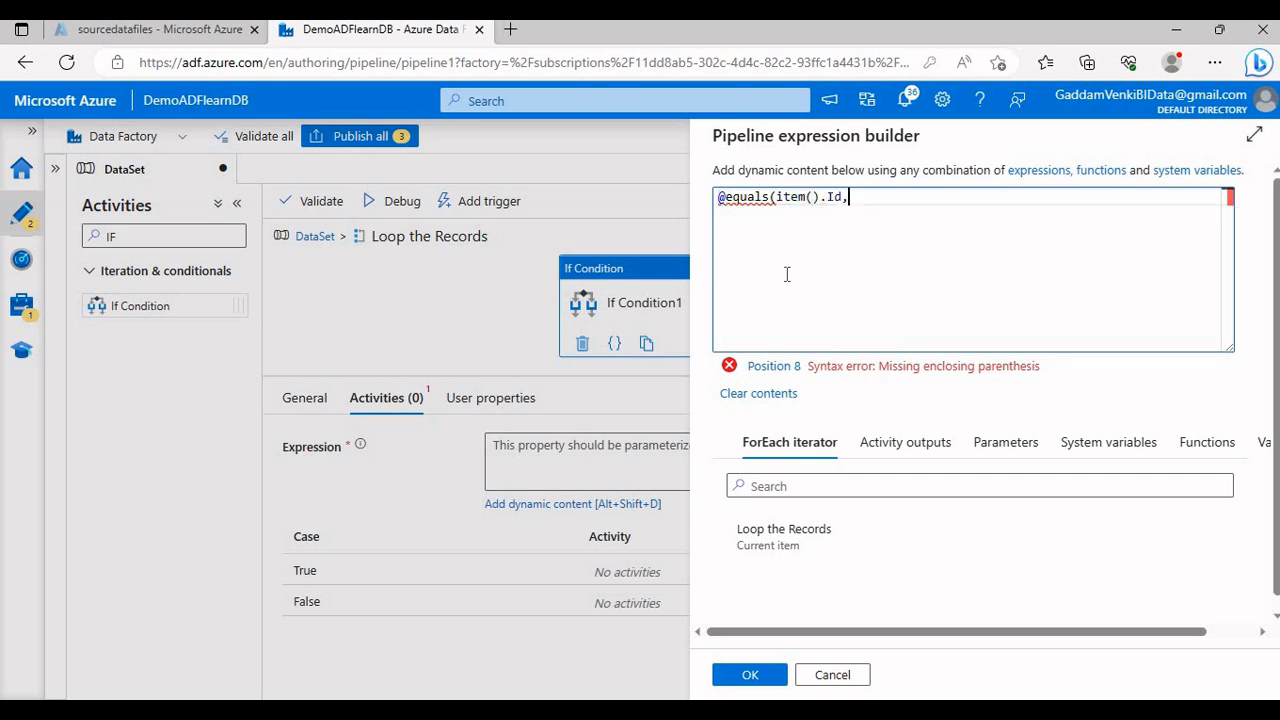
text(1))
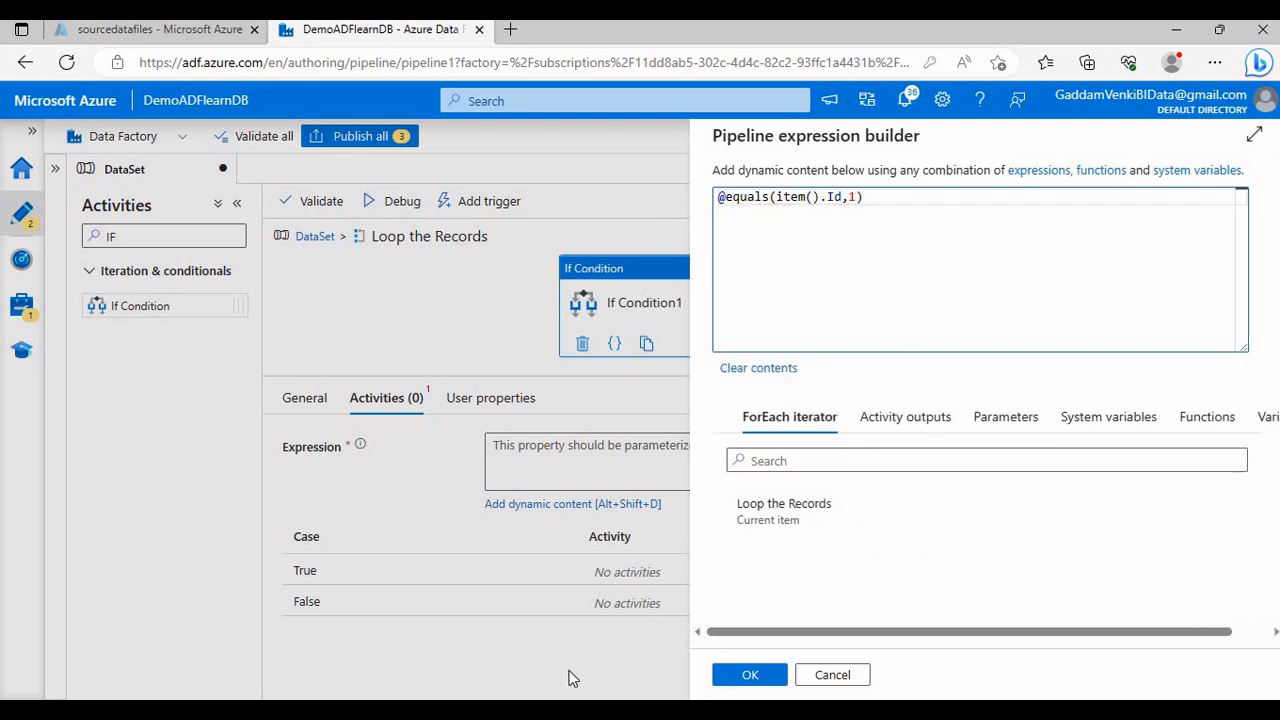
key(alt+Tab)
key(alt+Tab)
click(726, 676)
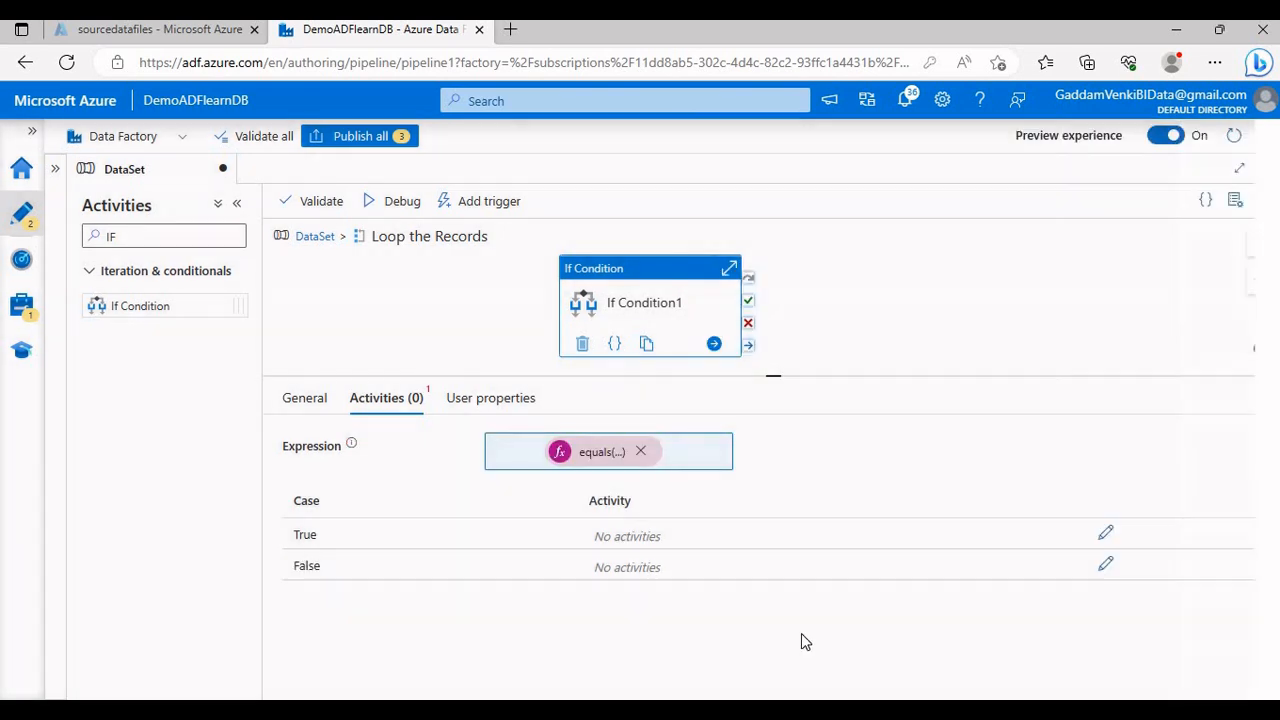
Open the True case of If Condition1 for editing and add a Wait activity to its canvas
click(1106, 533)
drag(163, 232, 75, 243)
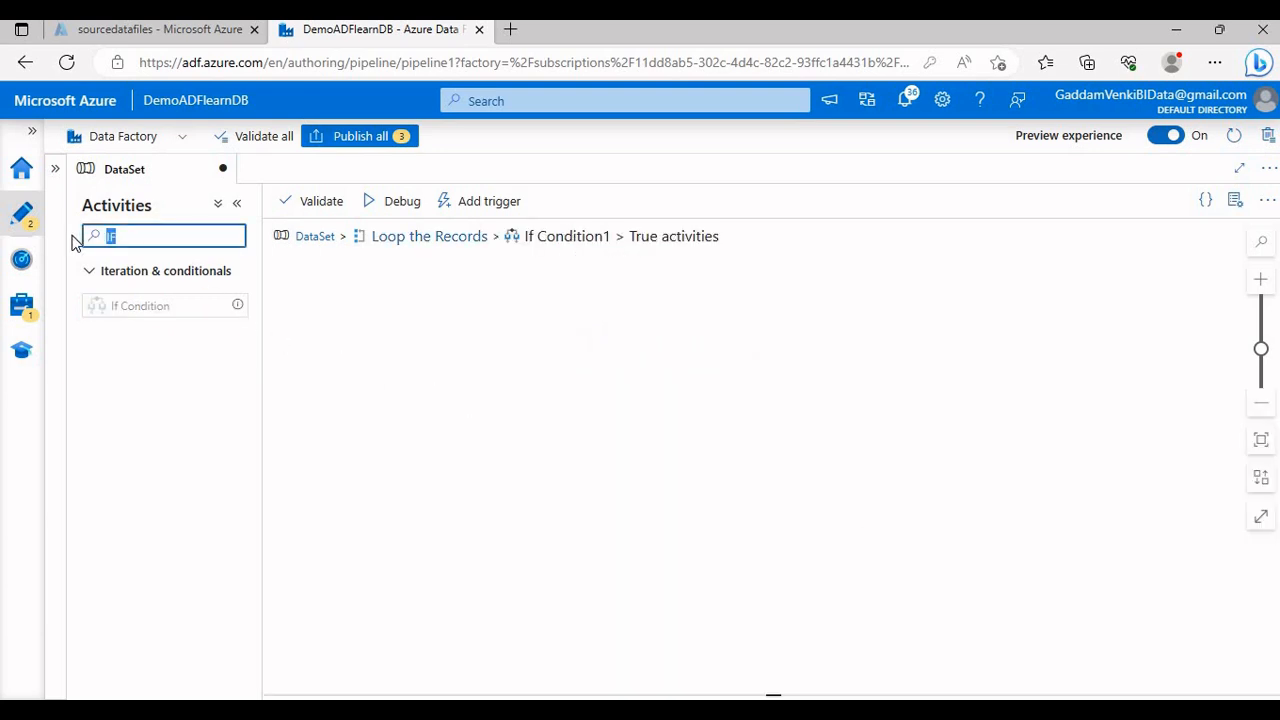
text(waa)
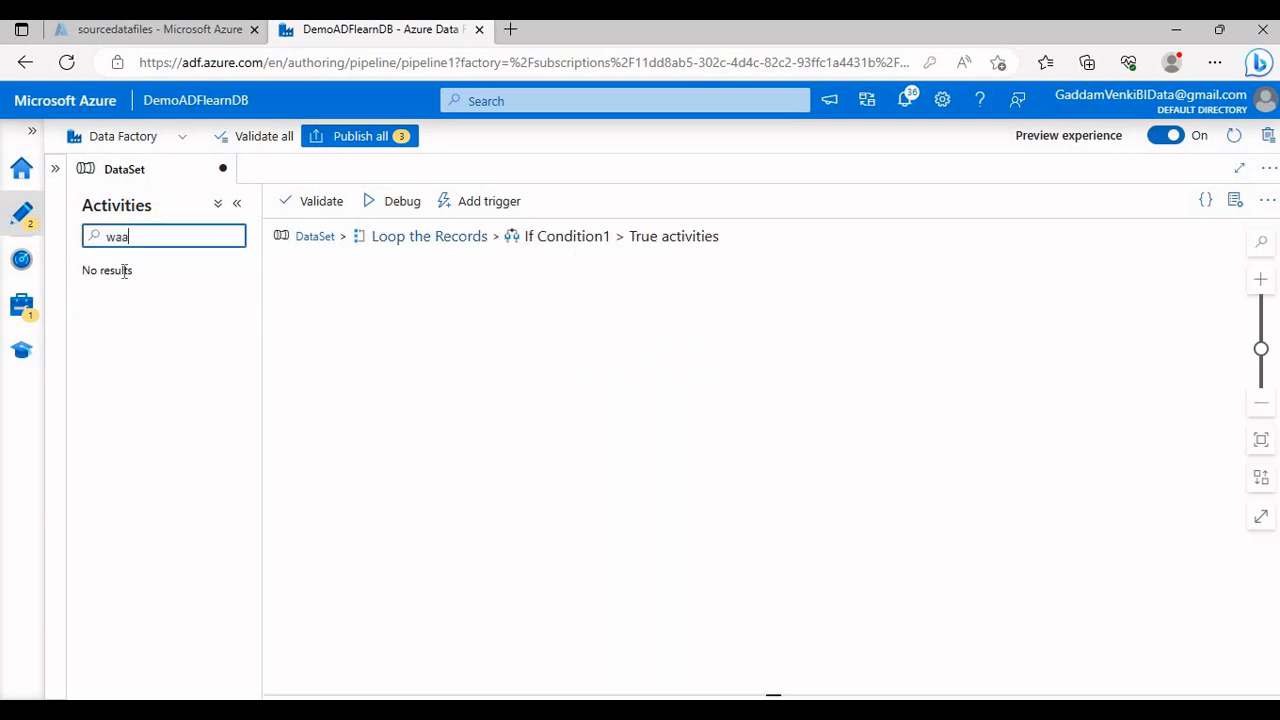
key(BackSpace)
drag(118, 305, 425, 289)
Rename the Wait activity in the True case as True Conditoin
drag(537, 444, 443, 451)
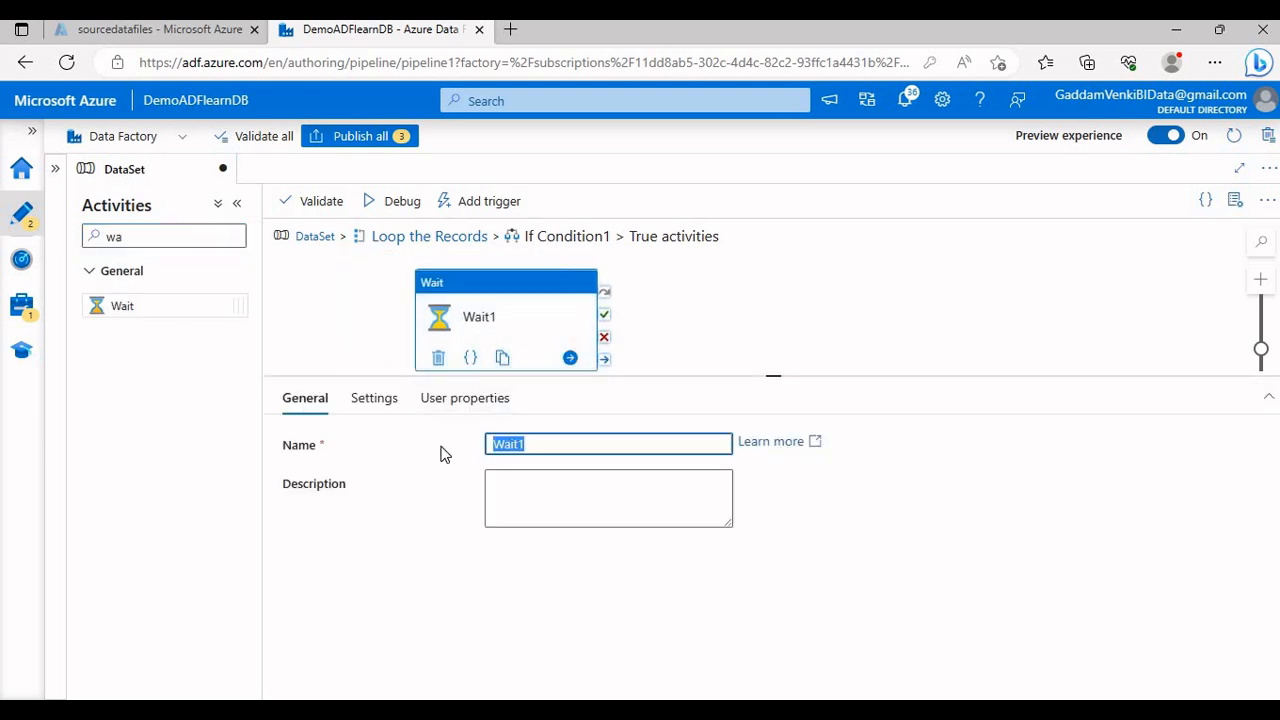
text(True C)
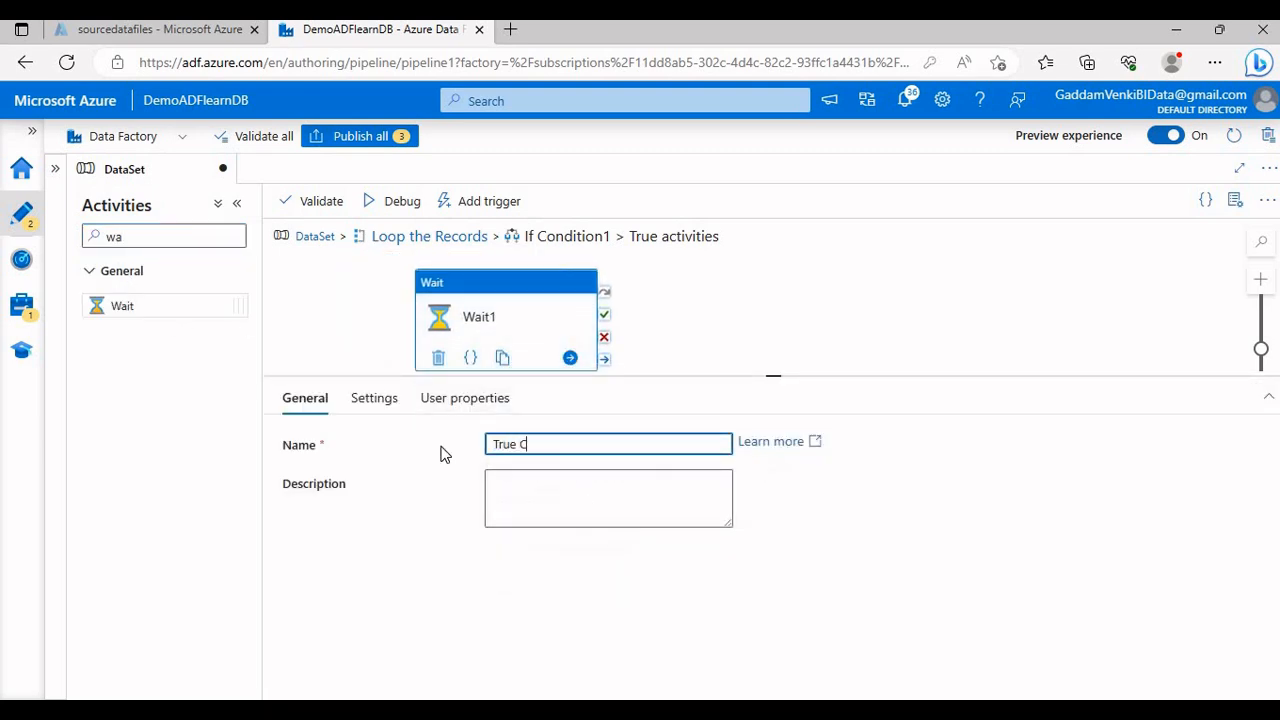
text(onditoin)
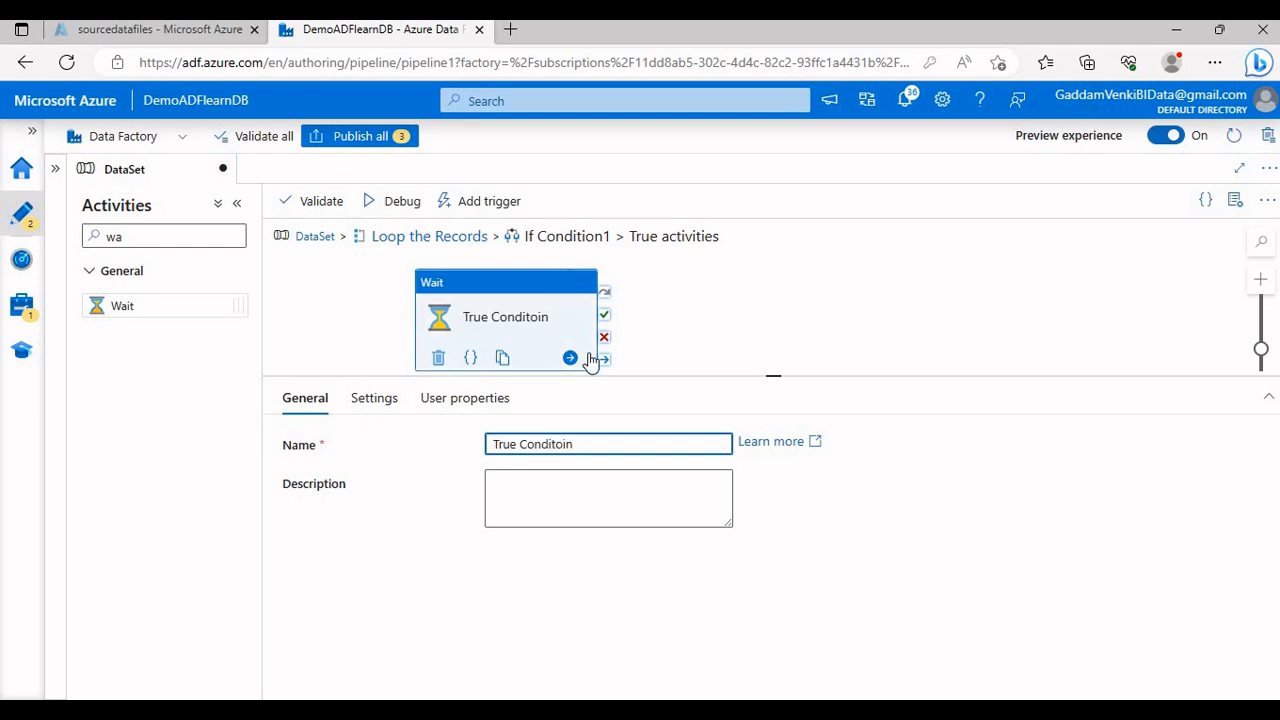
drag(640, 374, 626, 466)
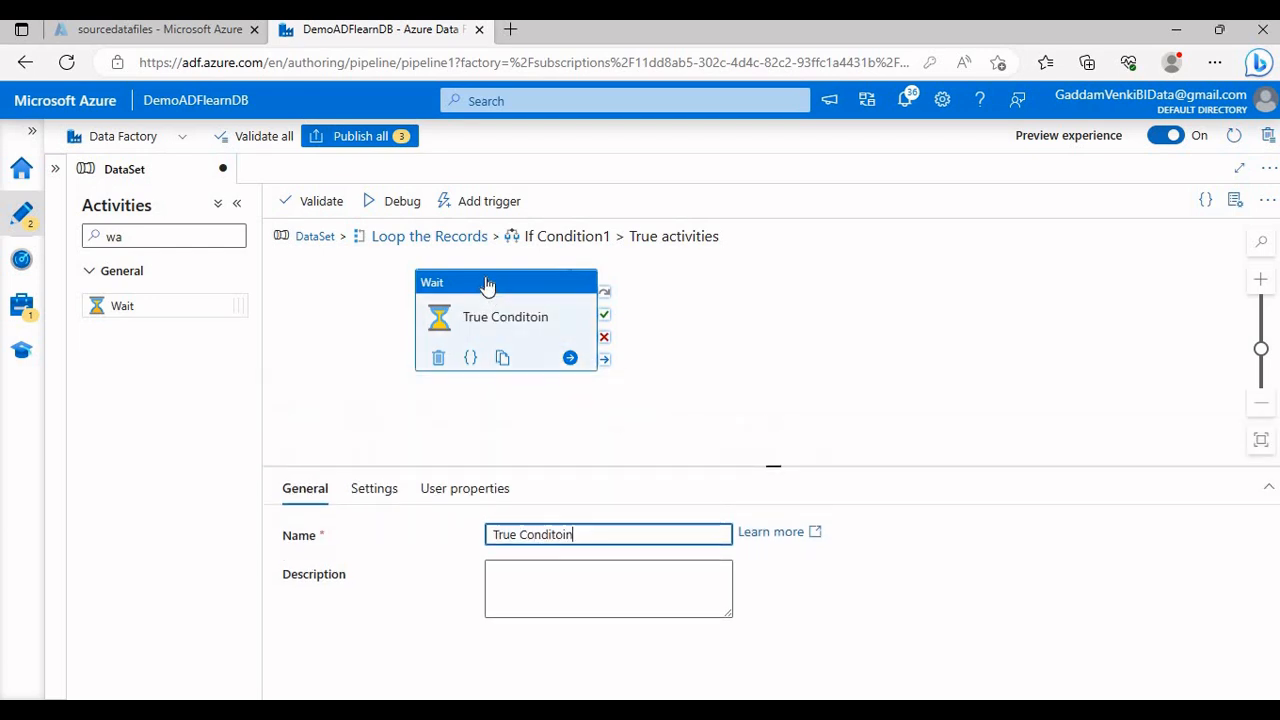
Return to Loop the Records and review the expression of If Condition1 in the expression builder
click(468, 245)
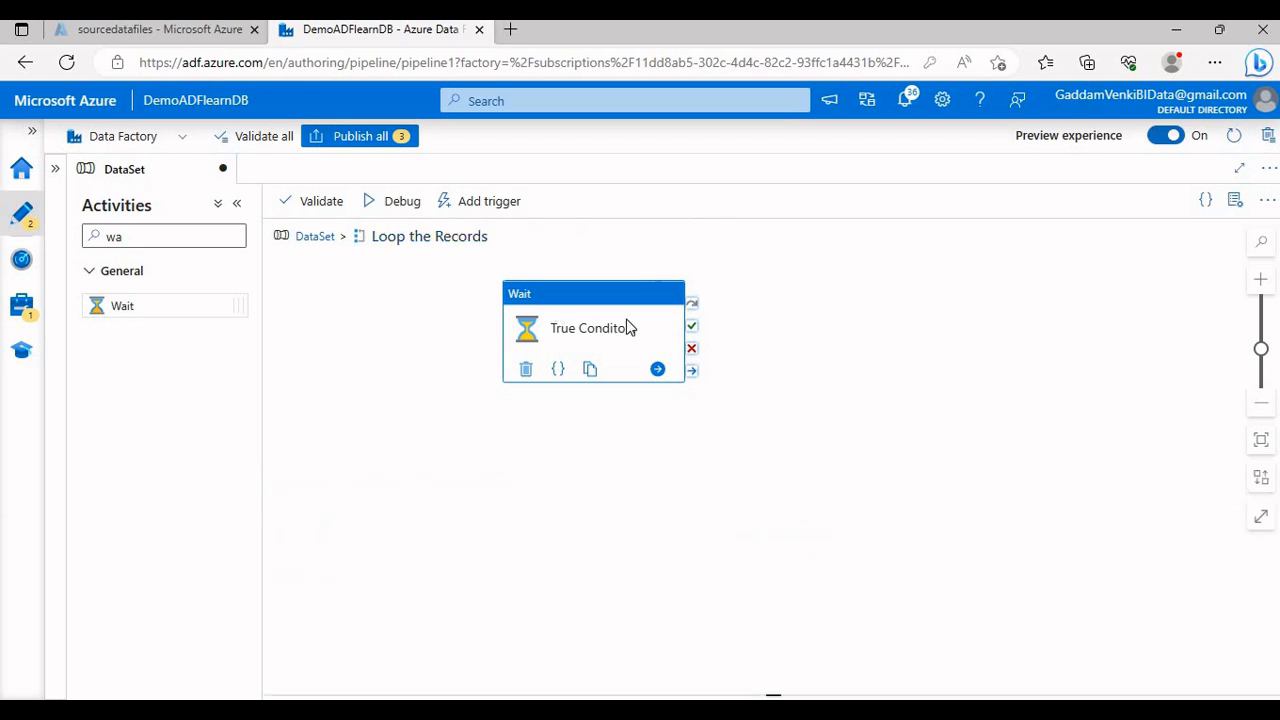
click(737, 279)
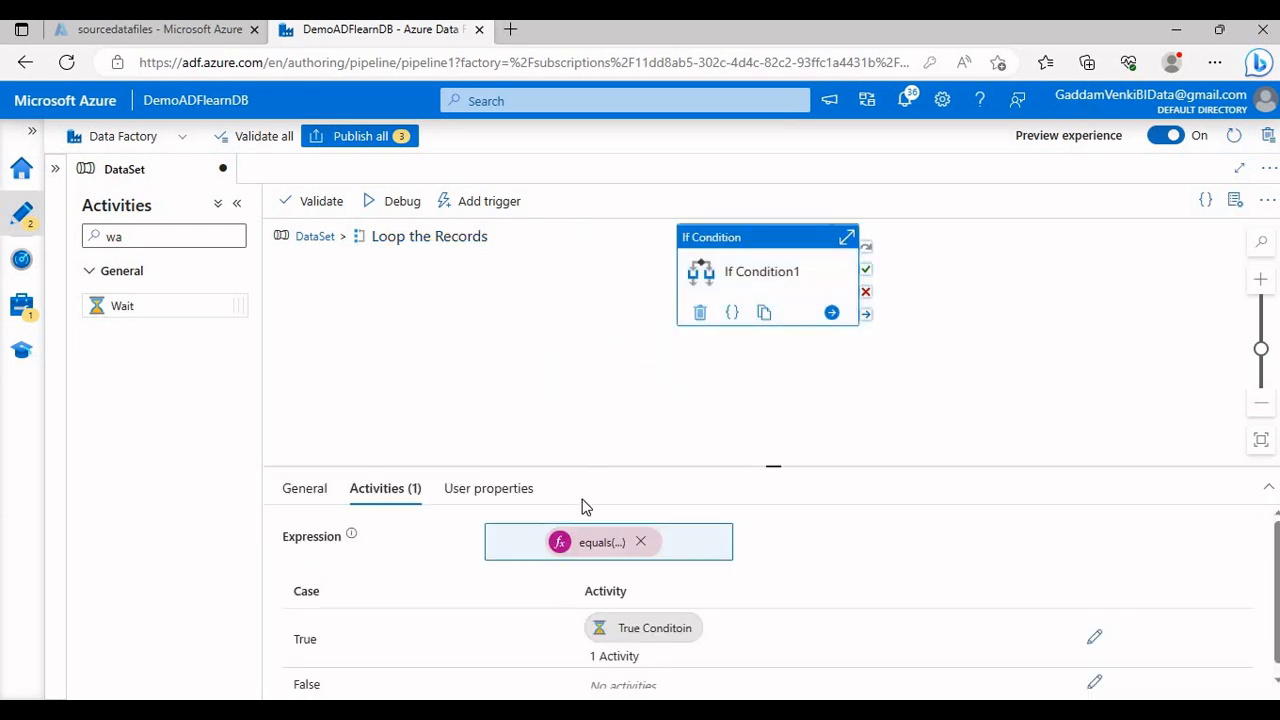
click(580, 545)
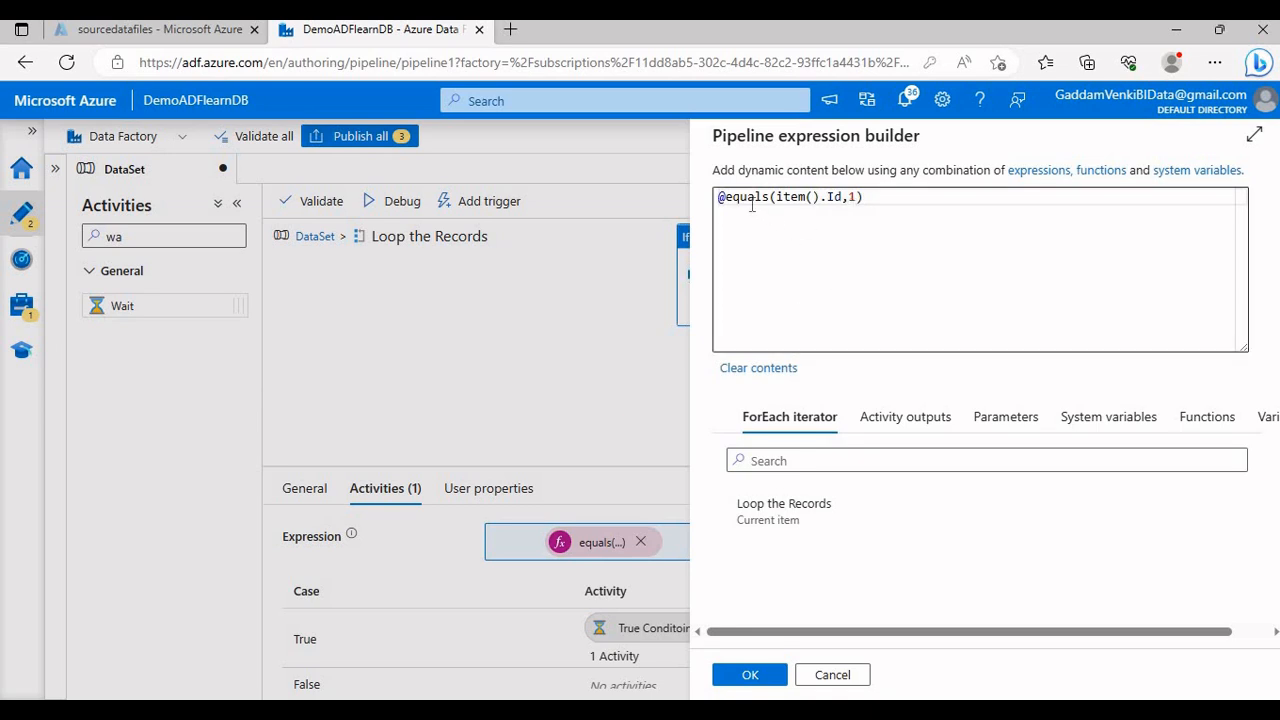
drag(743, 198, 862, 207)
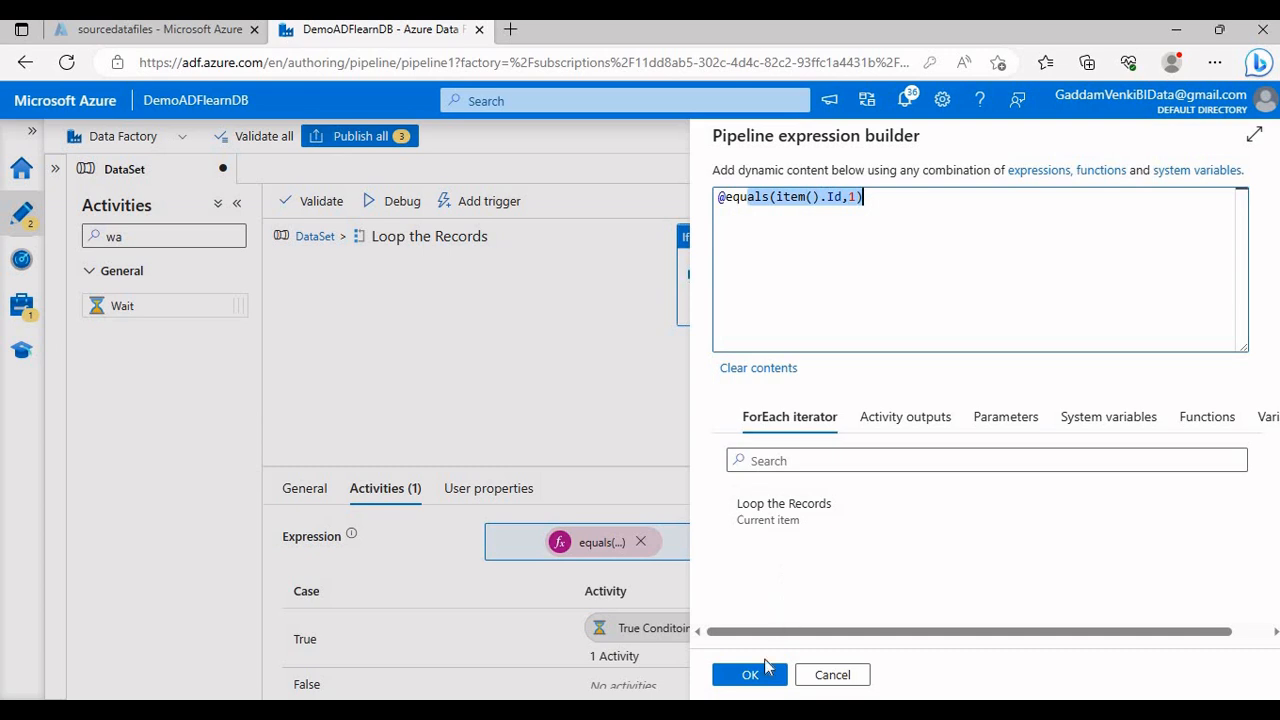
click(757, 675)
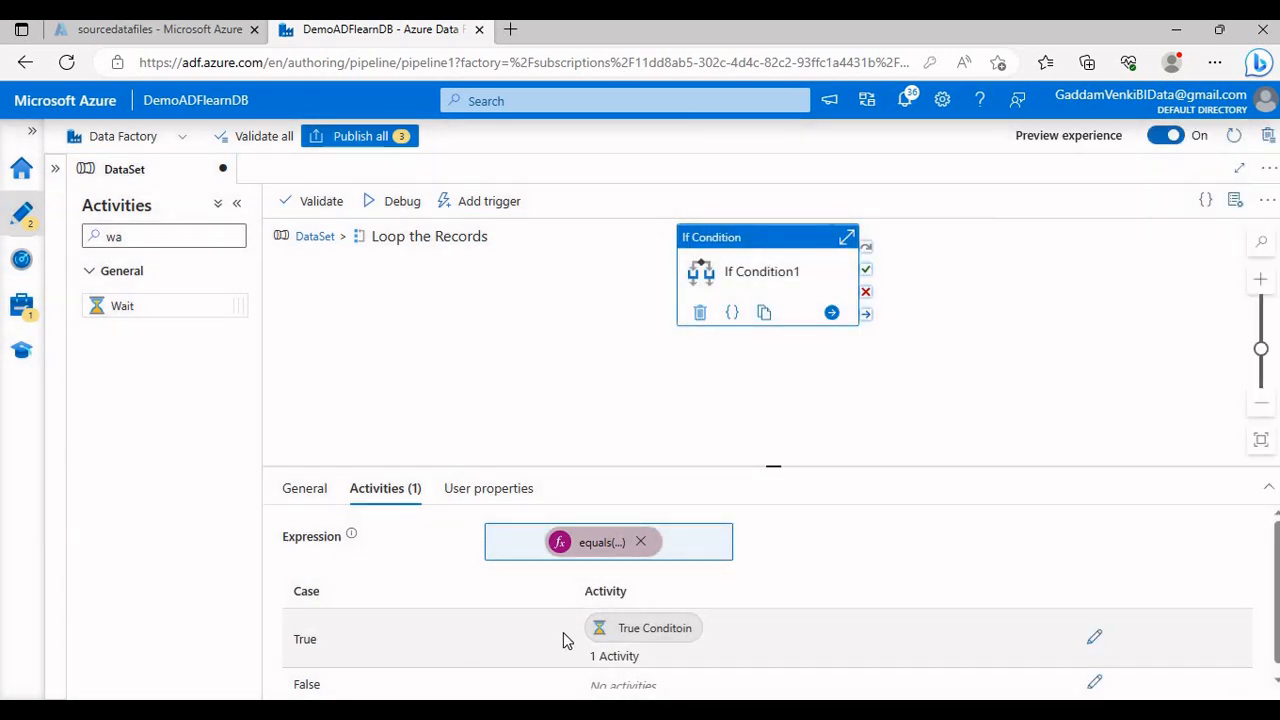
Validate the DataSet pipeline from its top level, then run it in debug mode and refresh the activity runs
click(316, 237)
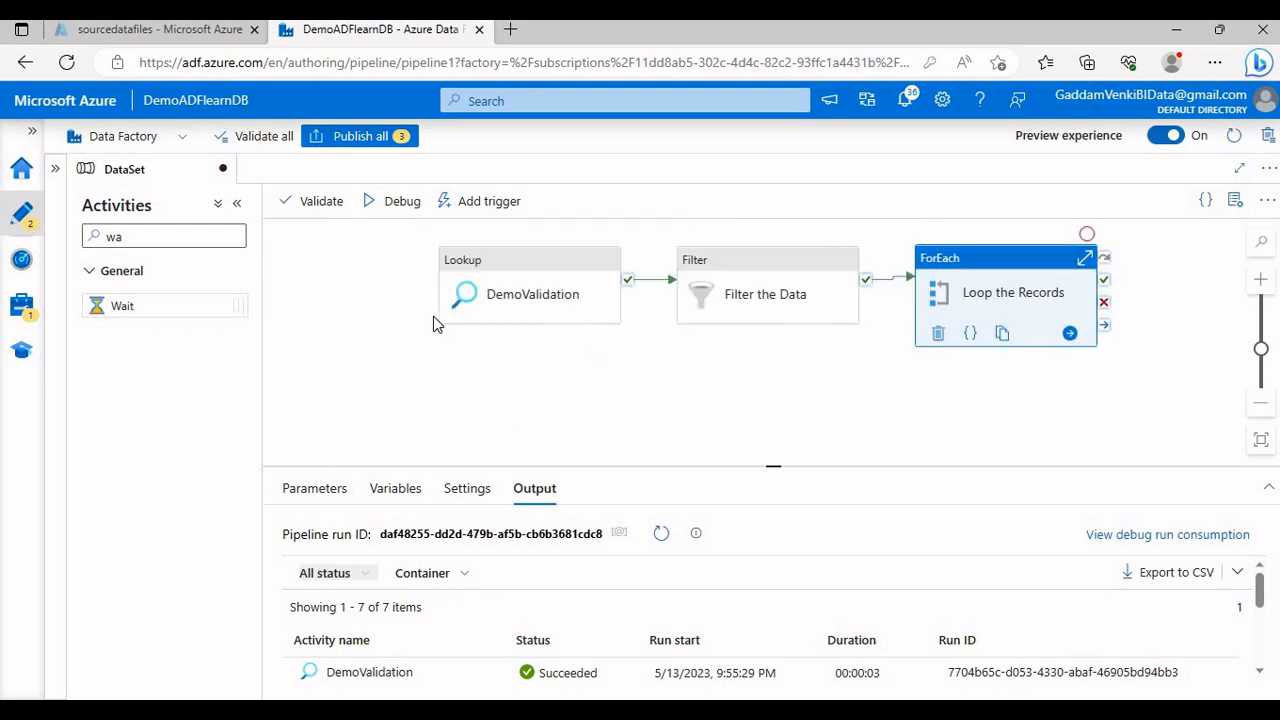
click(303, 202)
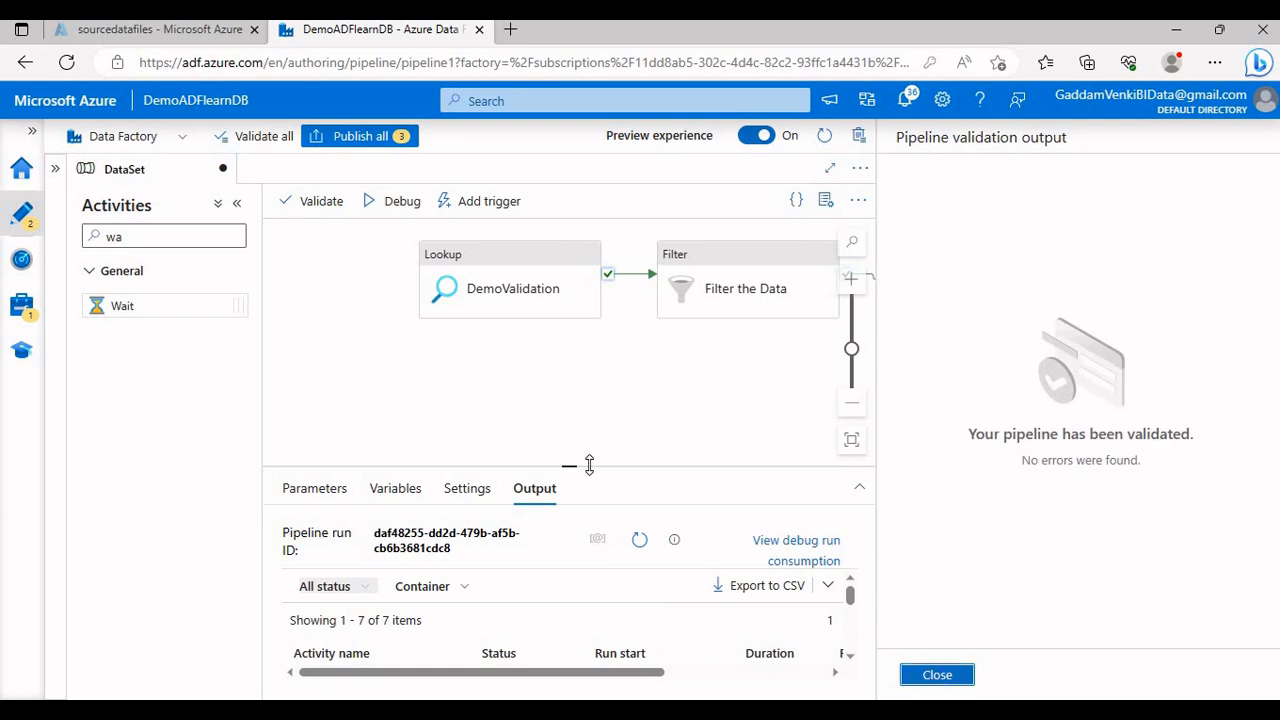
click(930, 673)
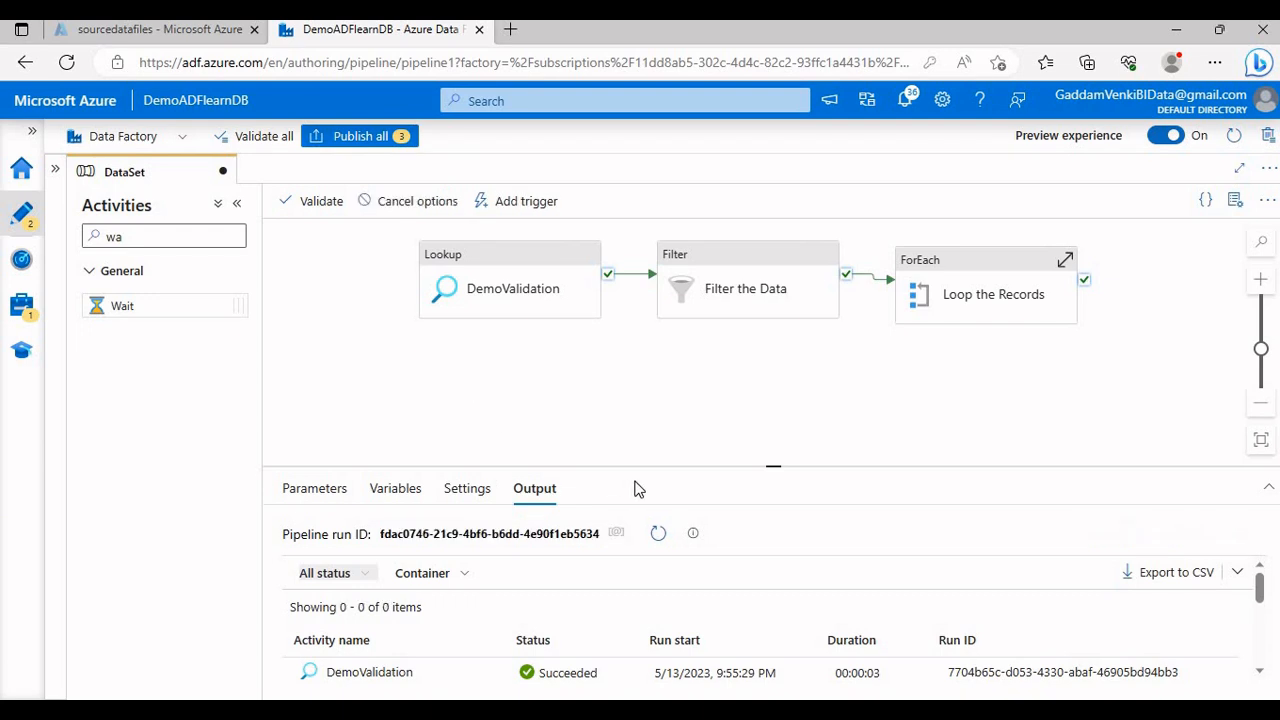
drag(650, 466, 650, 385)
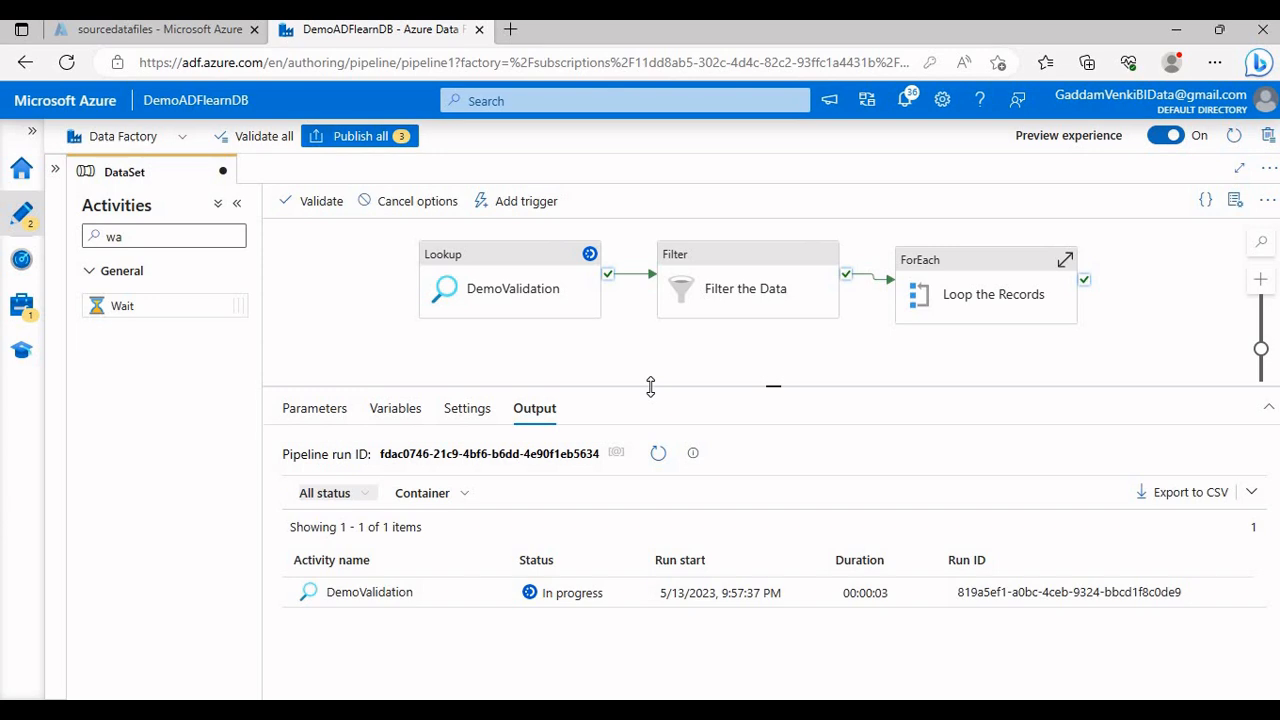
click(660, 456)
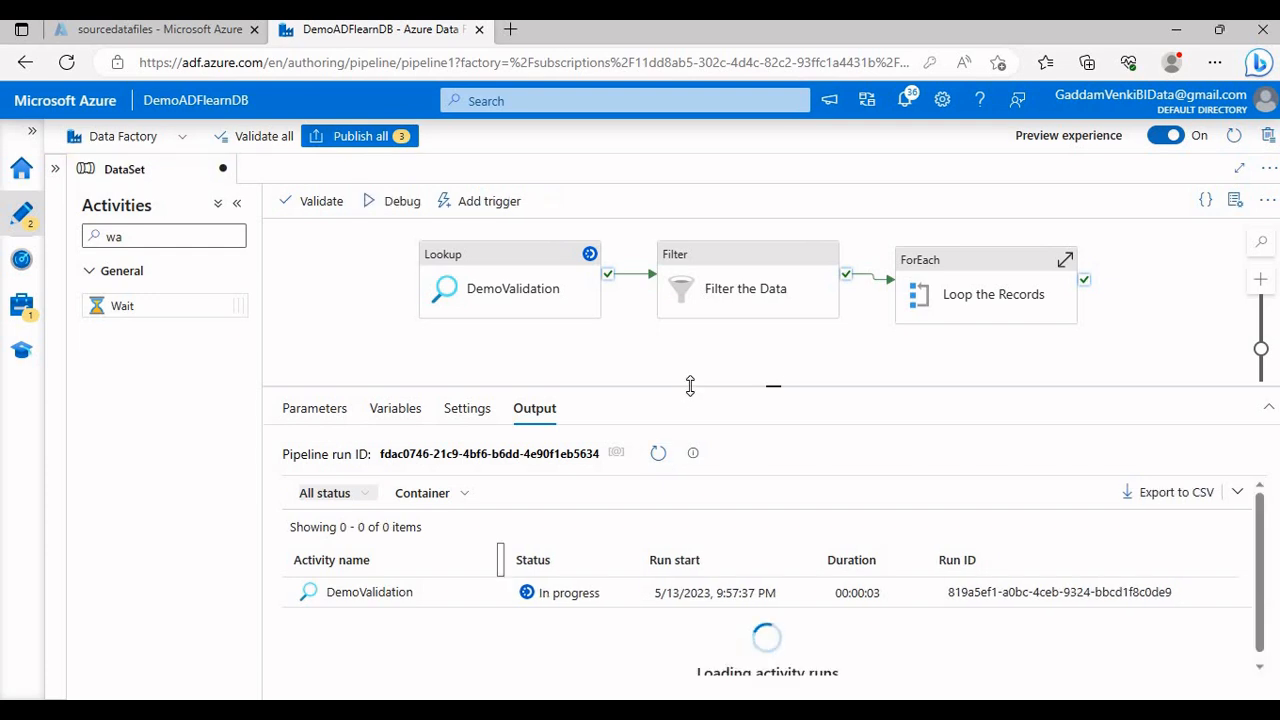
drag(688, 385, 682, 298)
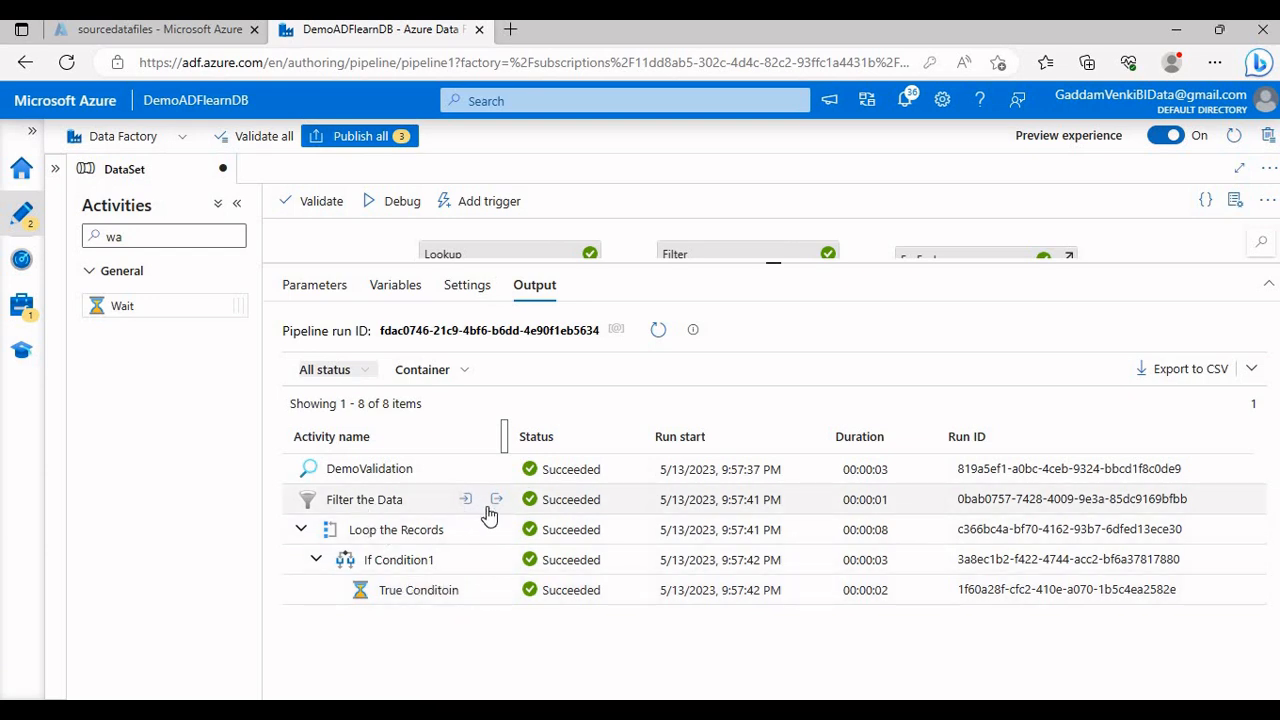
Examine the Filter the Data debug output at full size, comparing the Id of each filtered Dept_1.txt record with the condition
click(496, 499)
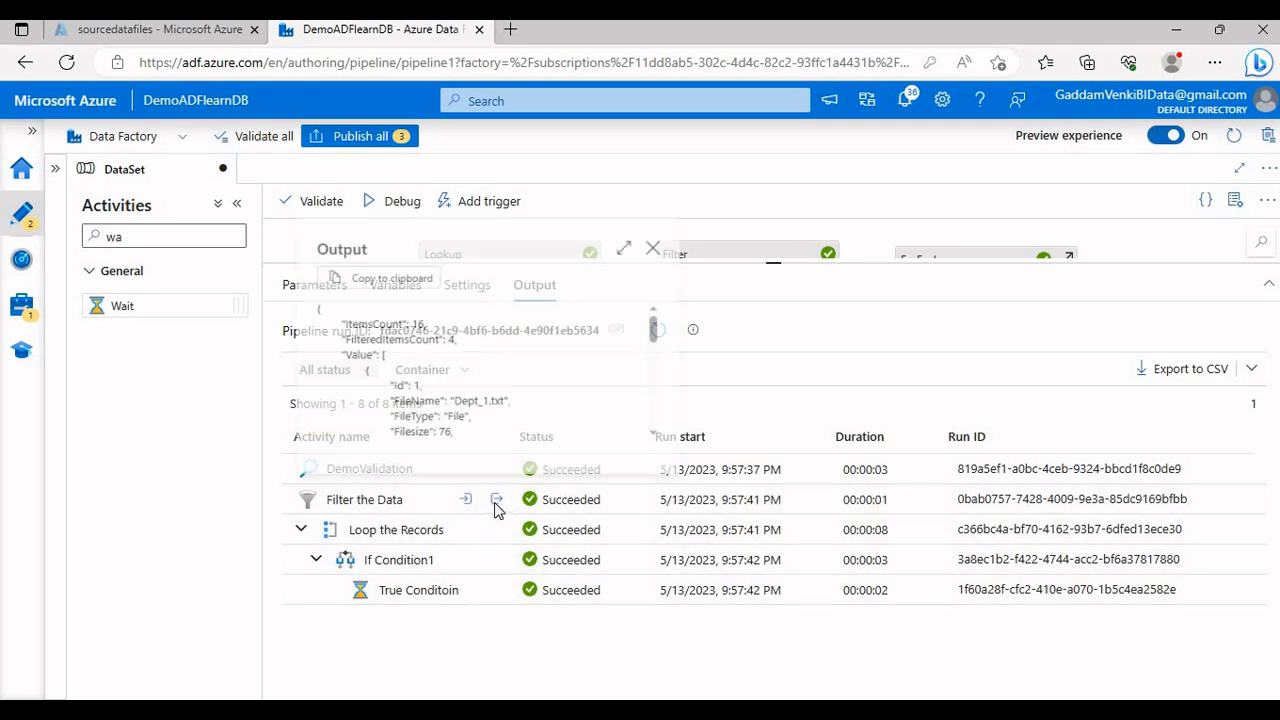
click(641, 240)
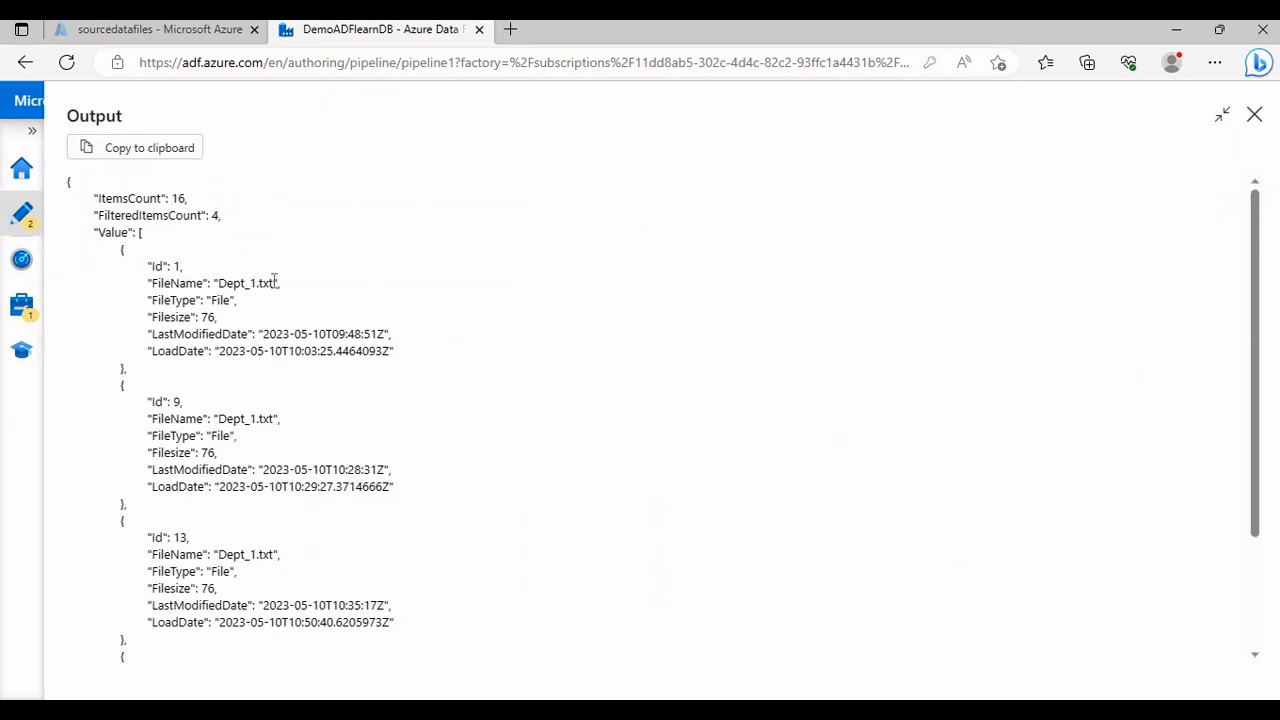
triple_click(172, 268)
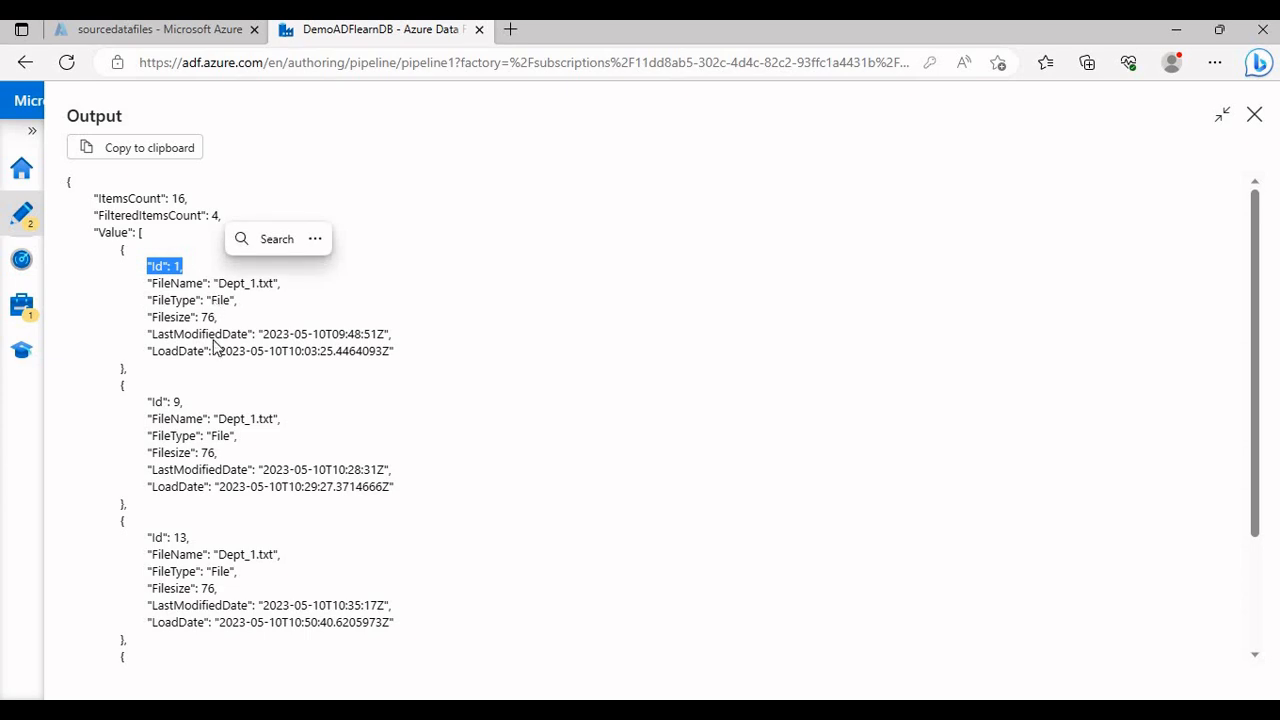
scroll(214, 343, down, 3)
drag(143, 240, 240, 492)
scroll(870, 249, up, 2)
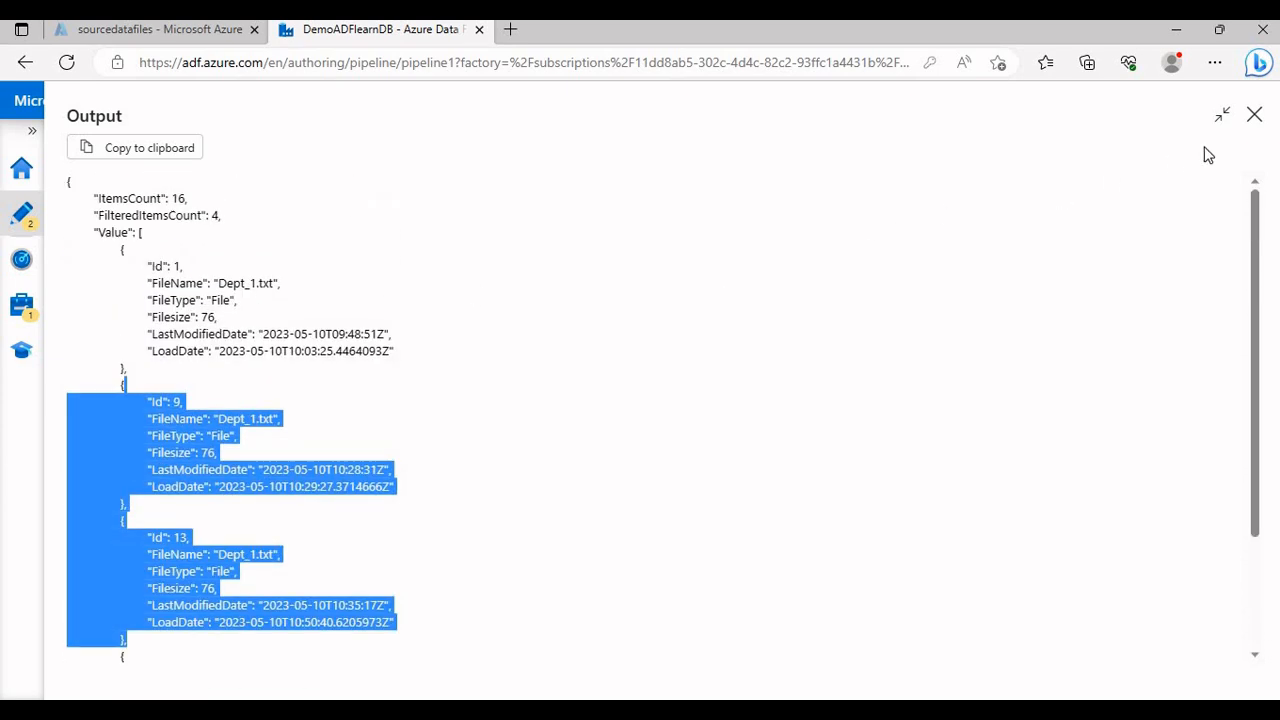
click(1237, 130)
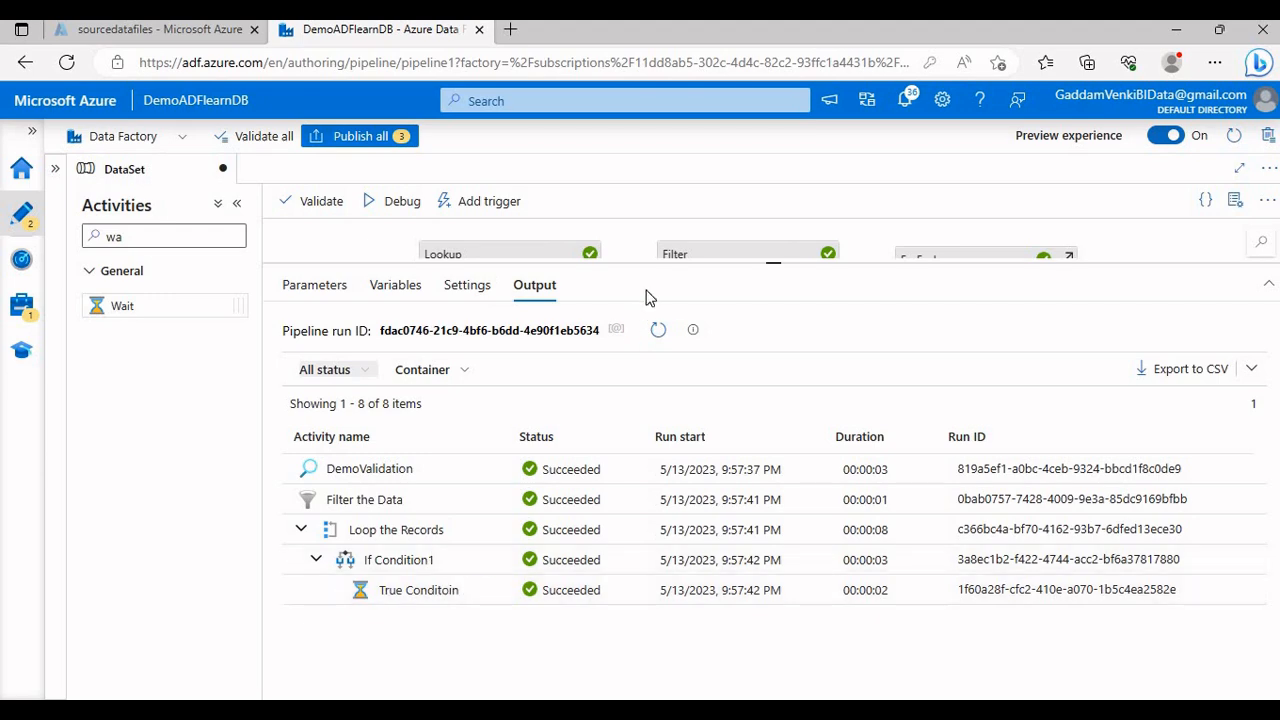
Inspect the True activities of If Condition1 inside Loop the Records and select the True Conditoin activity
drag(651, 263, 668, 449)
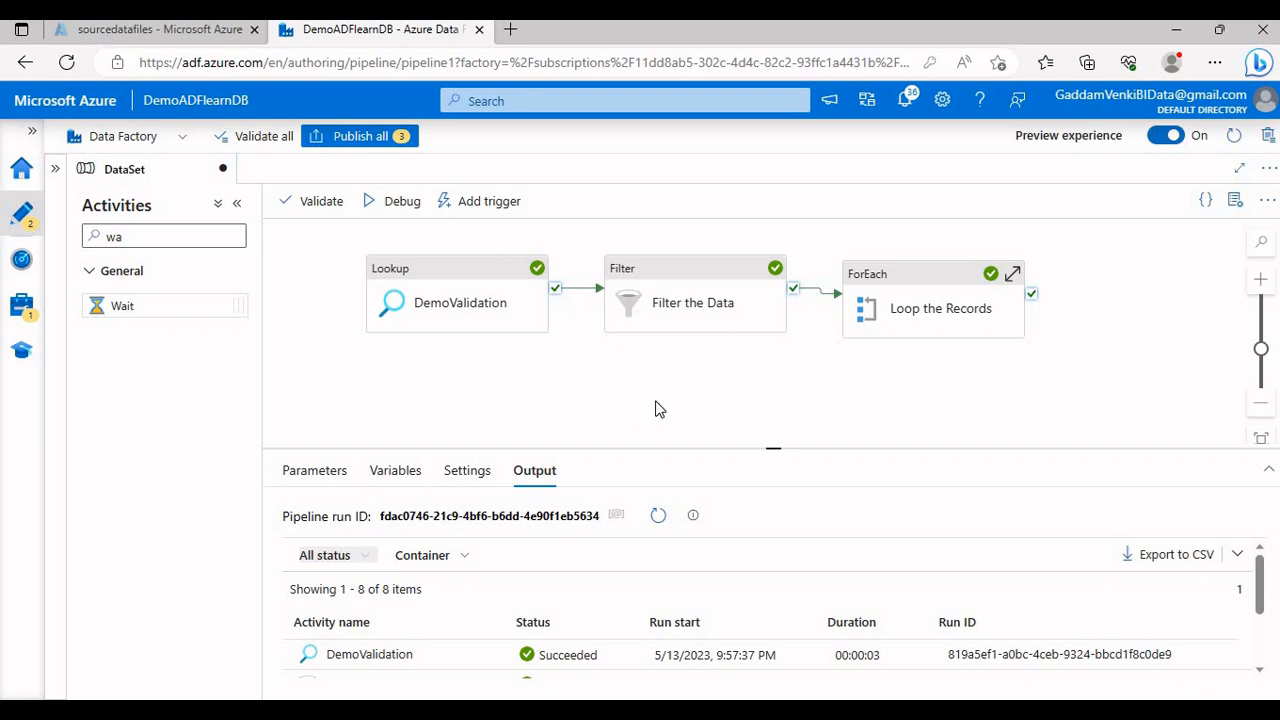
click(965, 300)
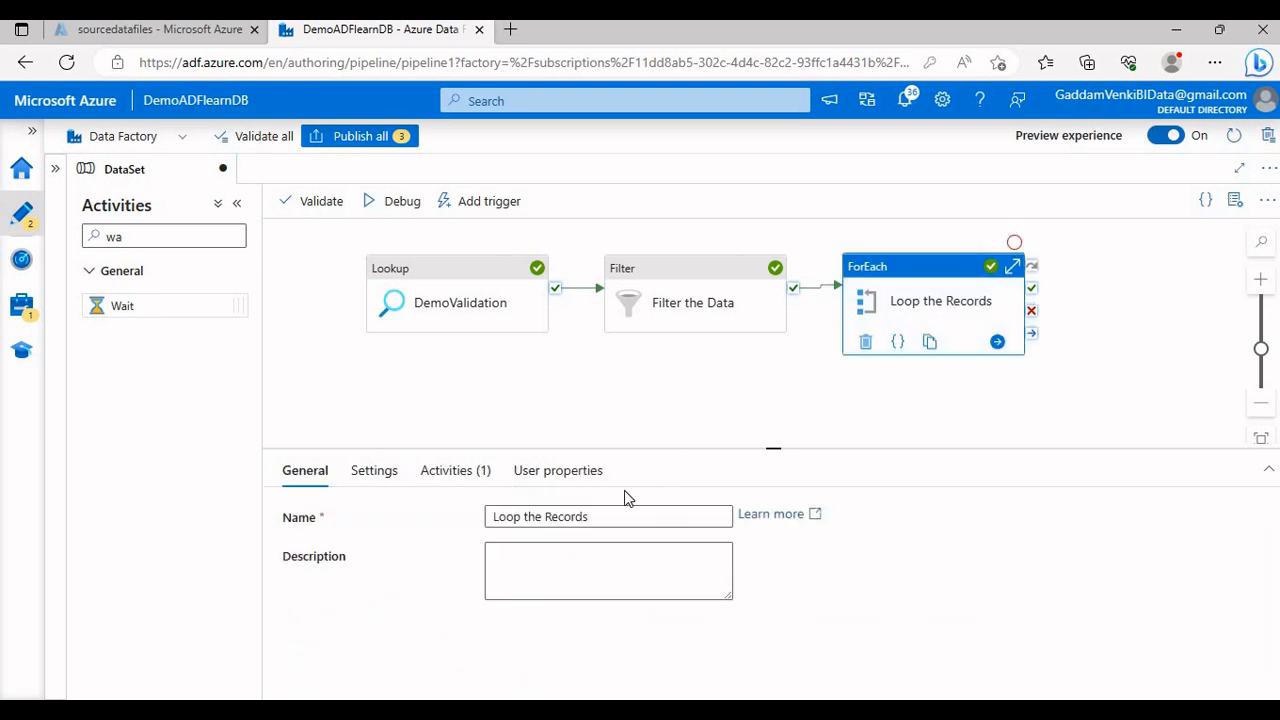
click(455, 470)
click(1108, 570)
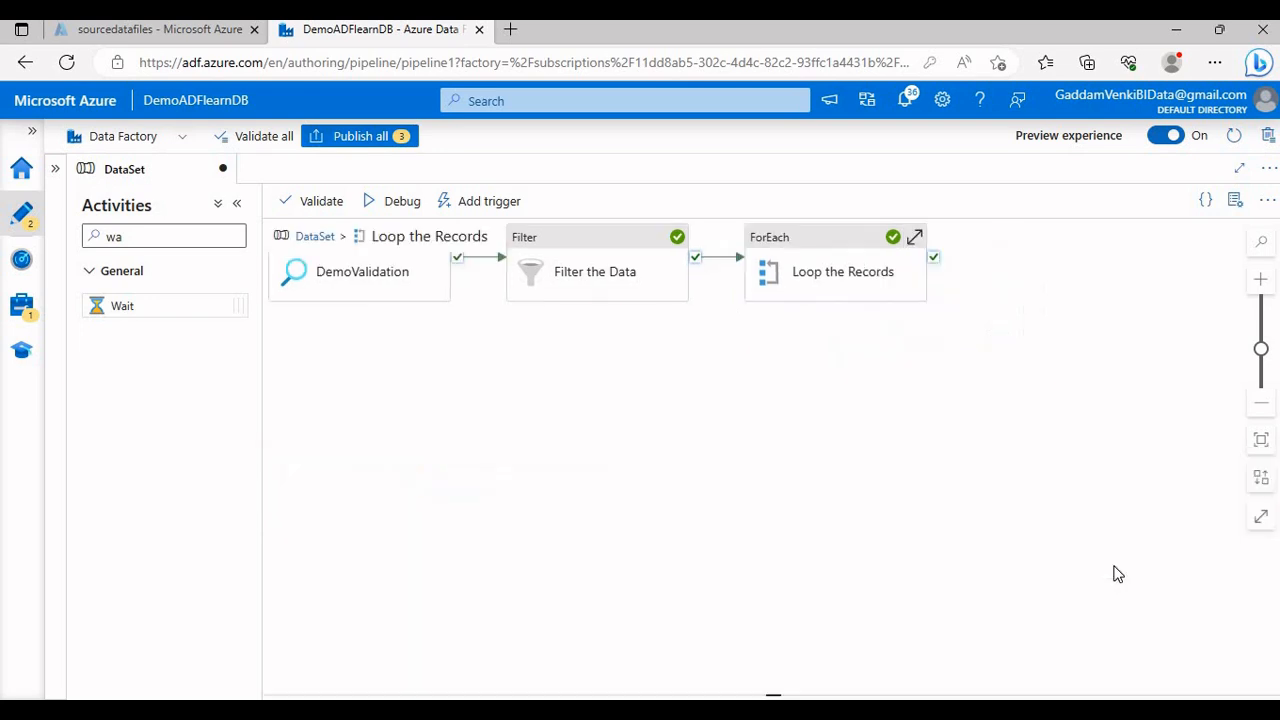
click(752, 271)
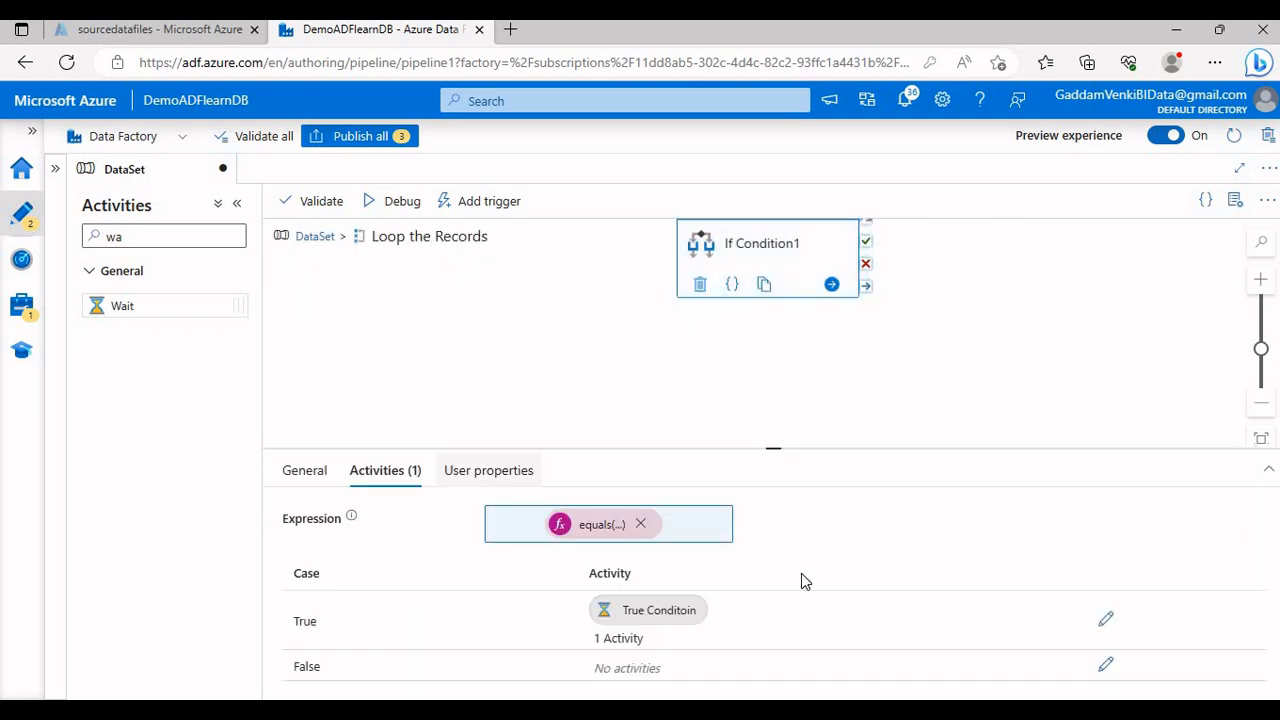
click(1104, 622)
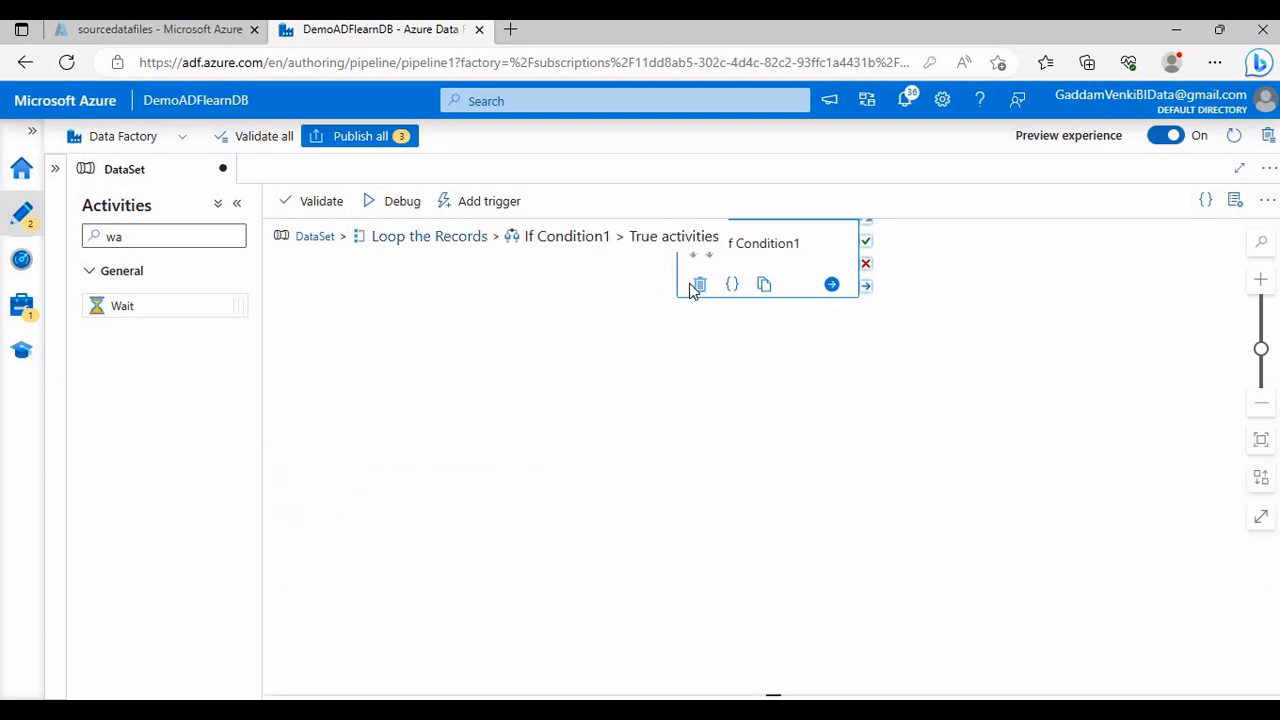
click(703, 329)
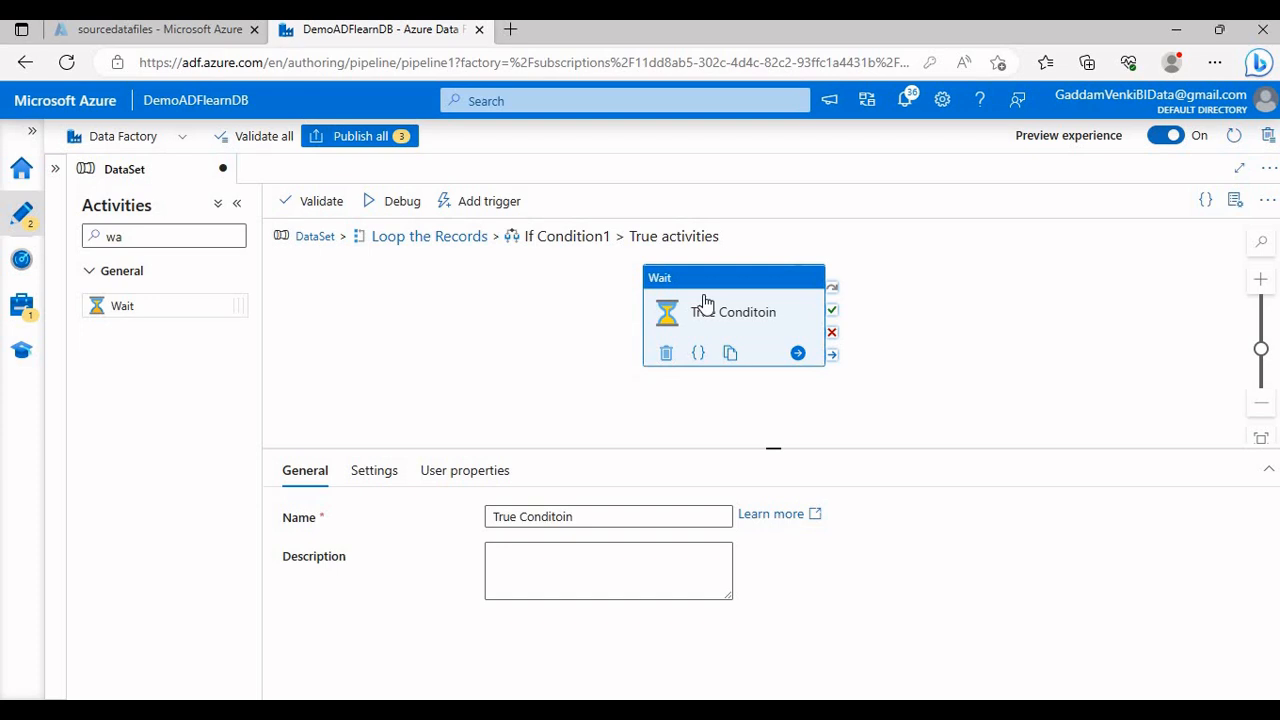
Return to the top level of the DataSet pipeline and switch to the Training Center.PNG image in the photo viewer
click(571, 351)
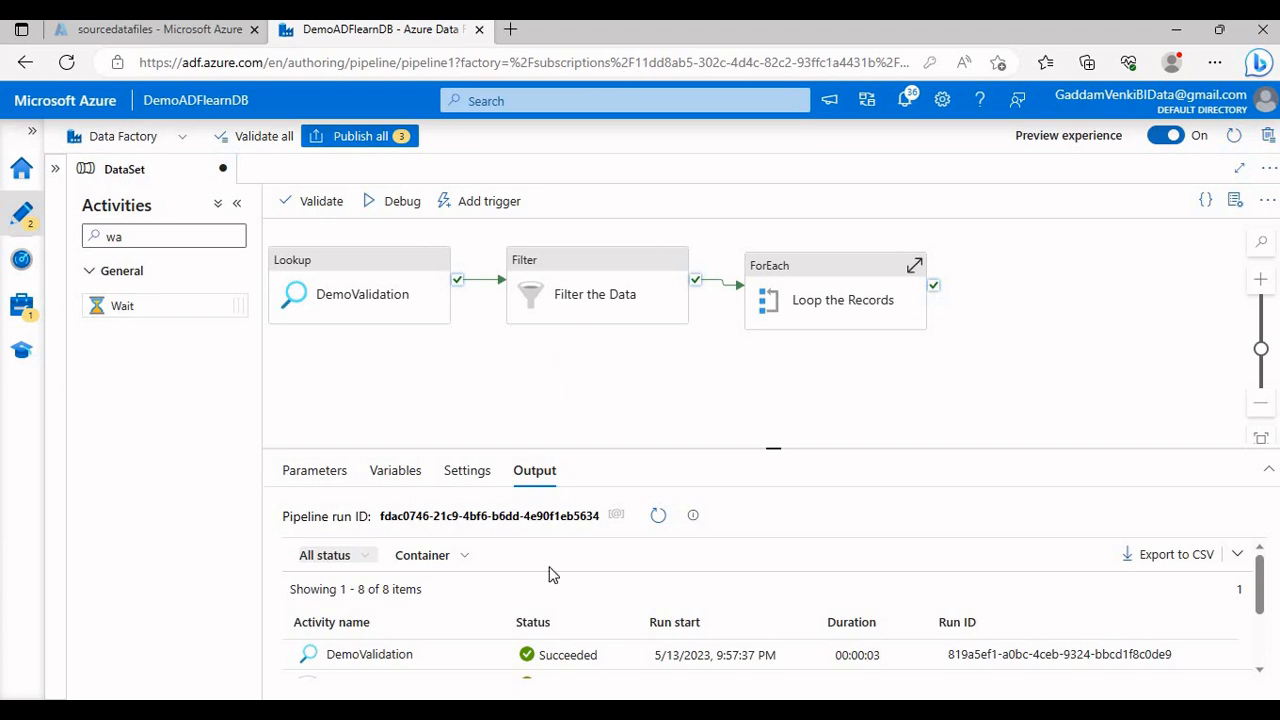
click(532, 710)
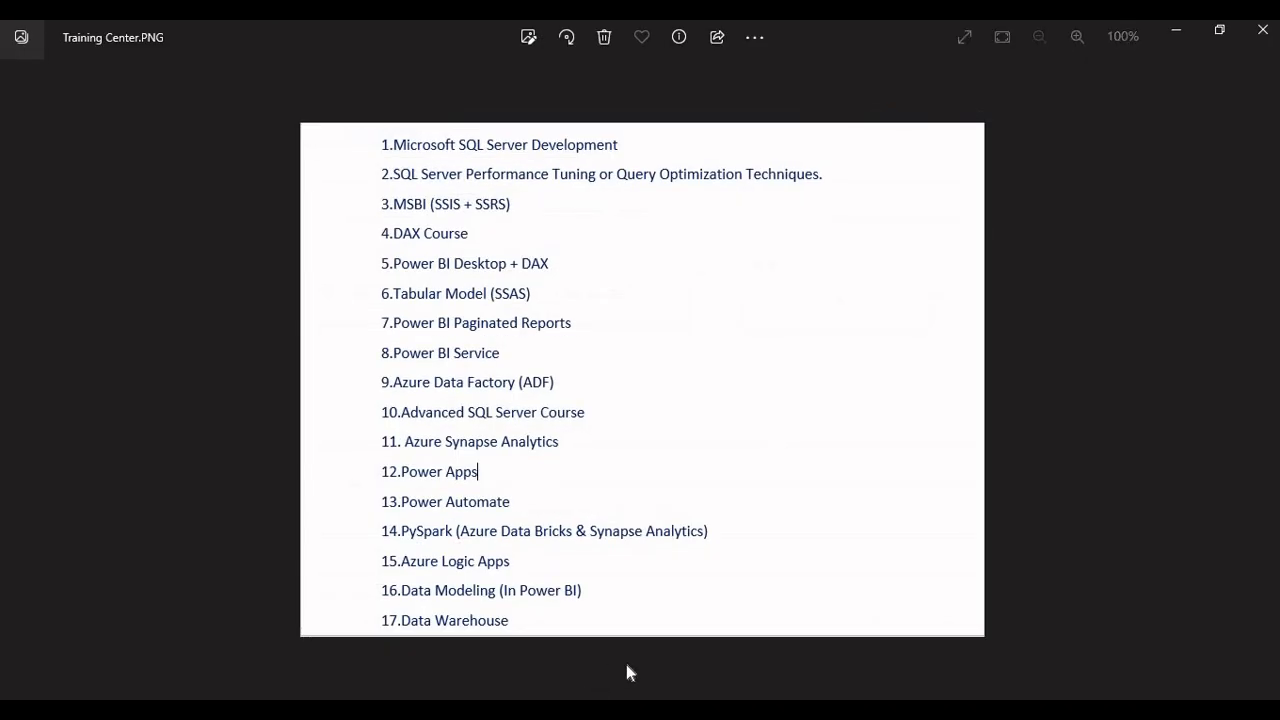